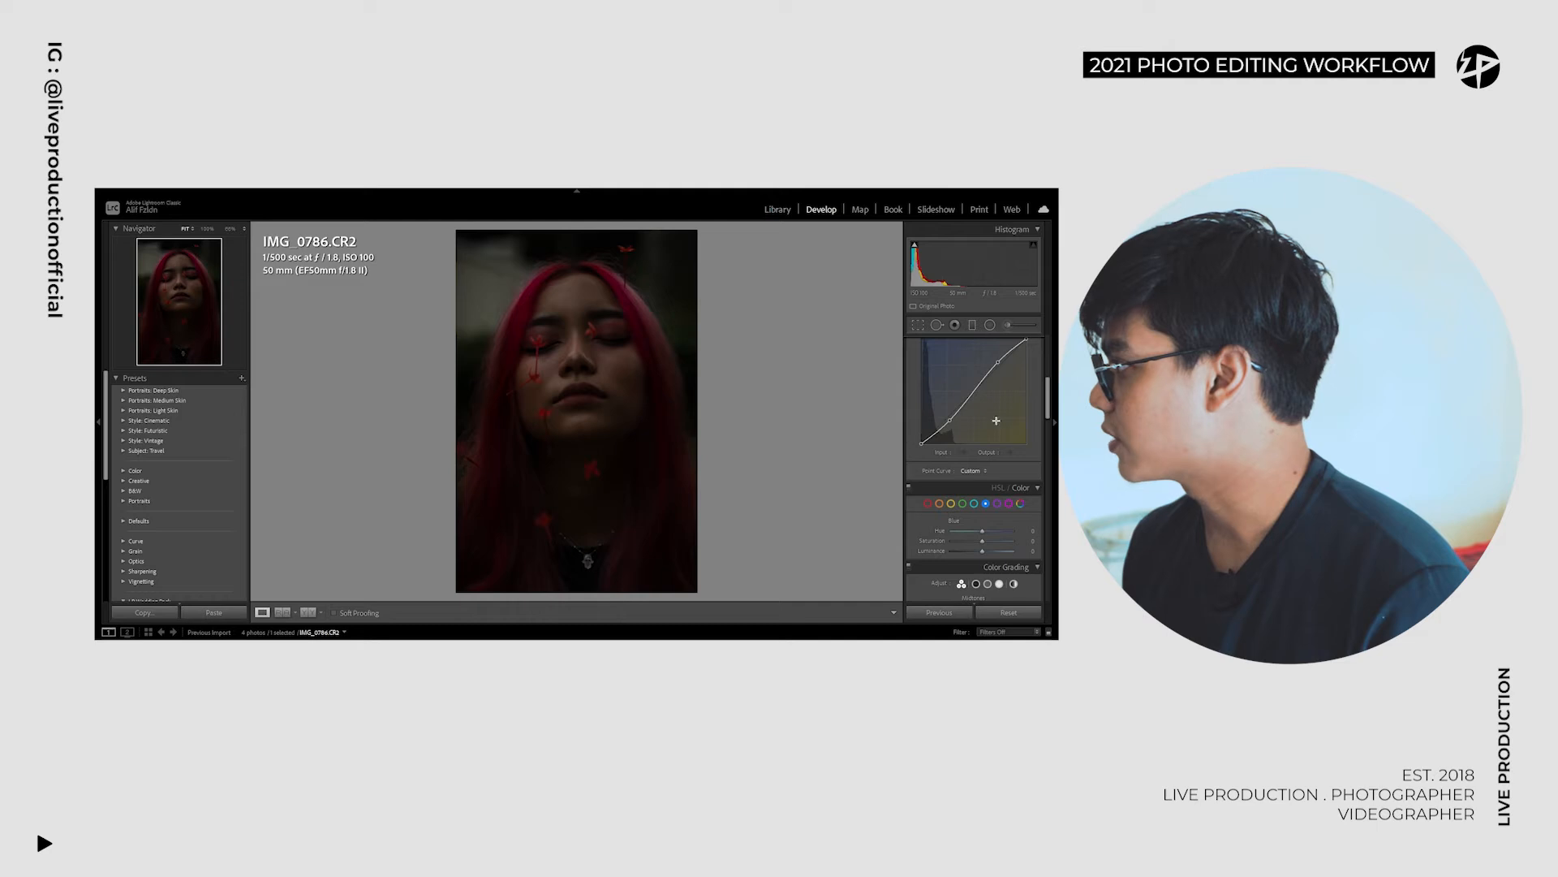
Step: Apply the CONTRAST CURVE preset from the LP Wedding Pack and check the red and green channel curves
scroll(1050, 398, up, 1)
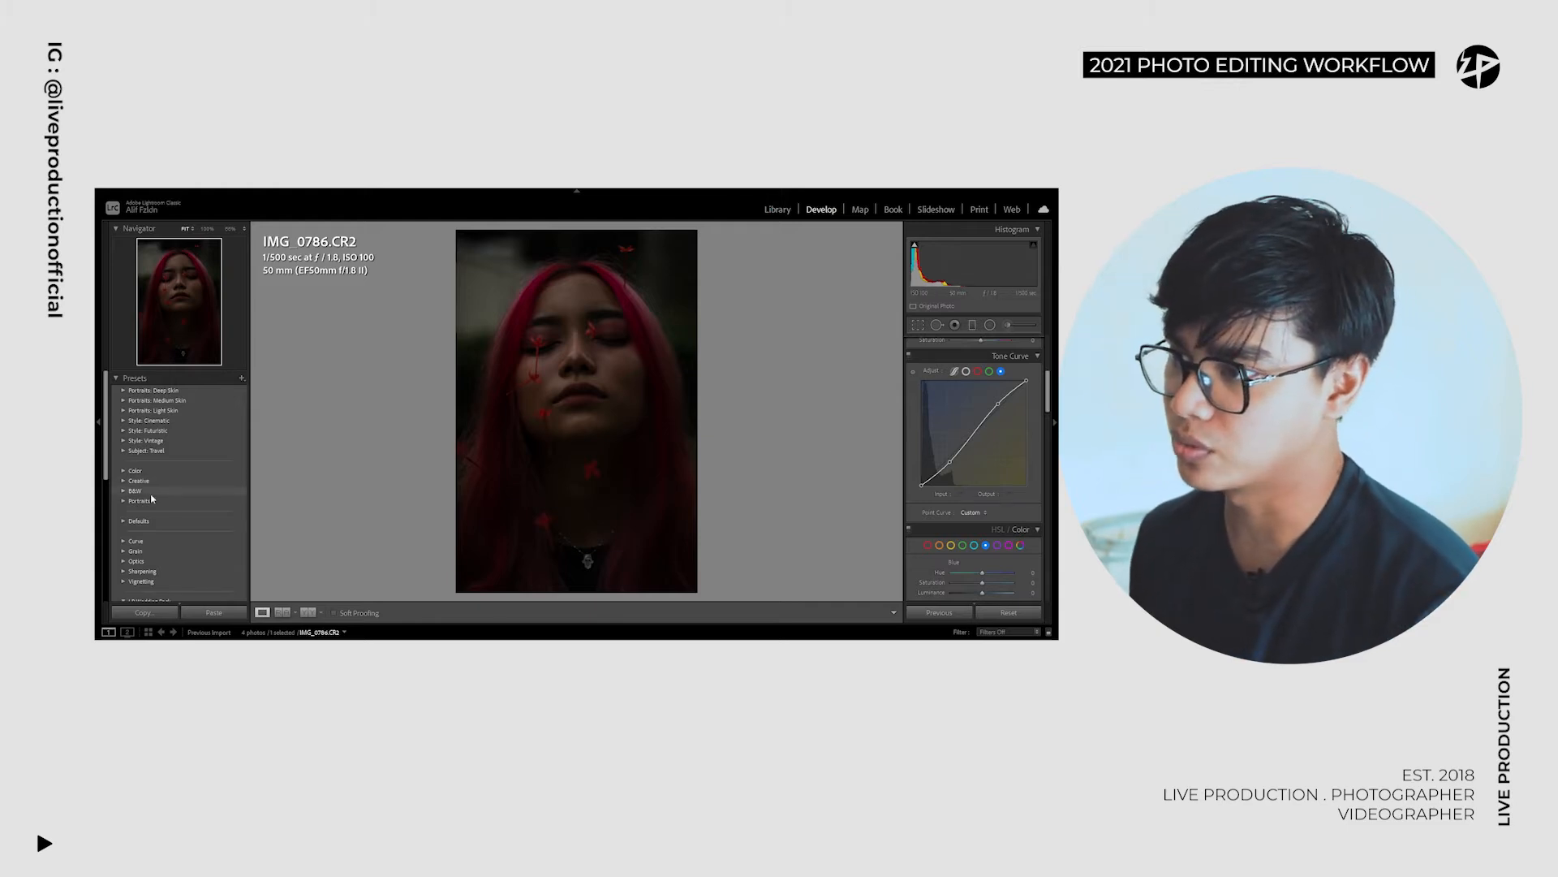
scroll(150, 501, down, 5)
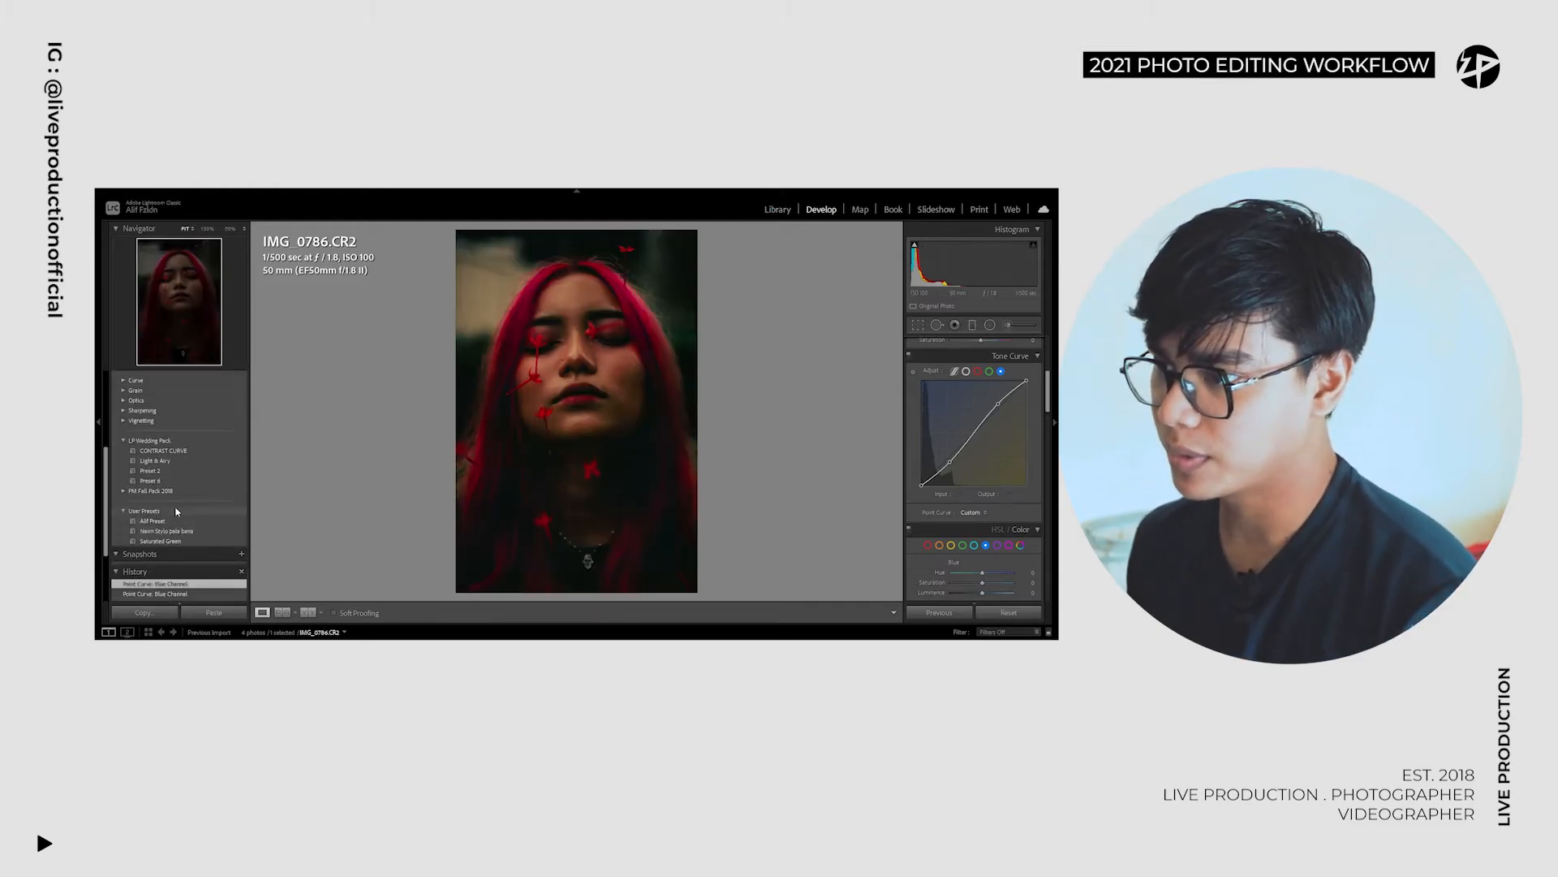
click(184, 451)
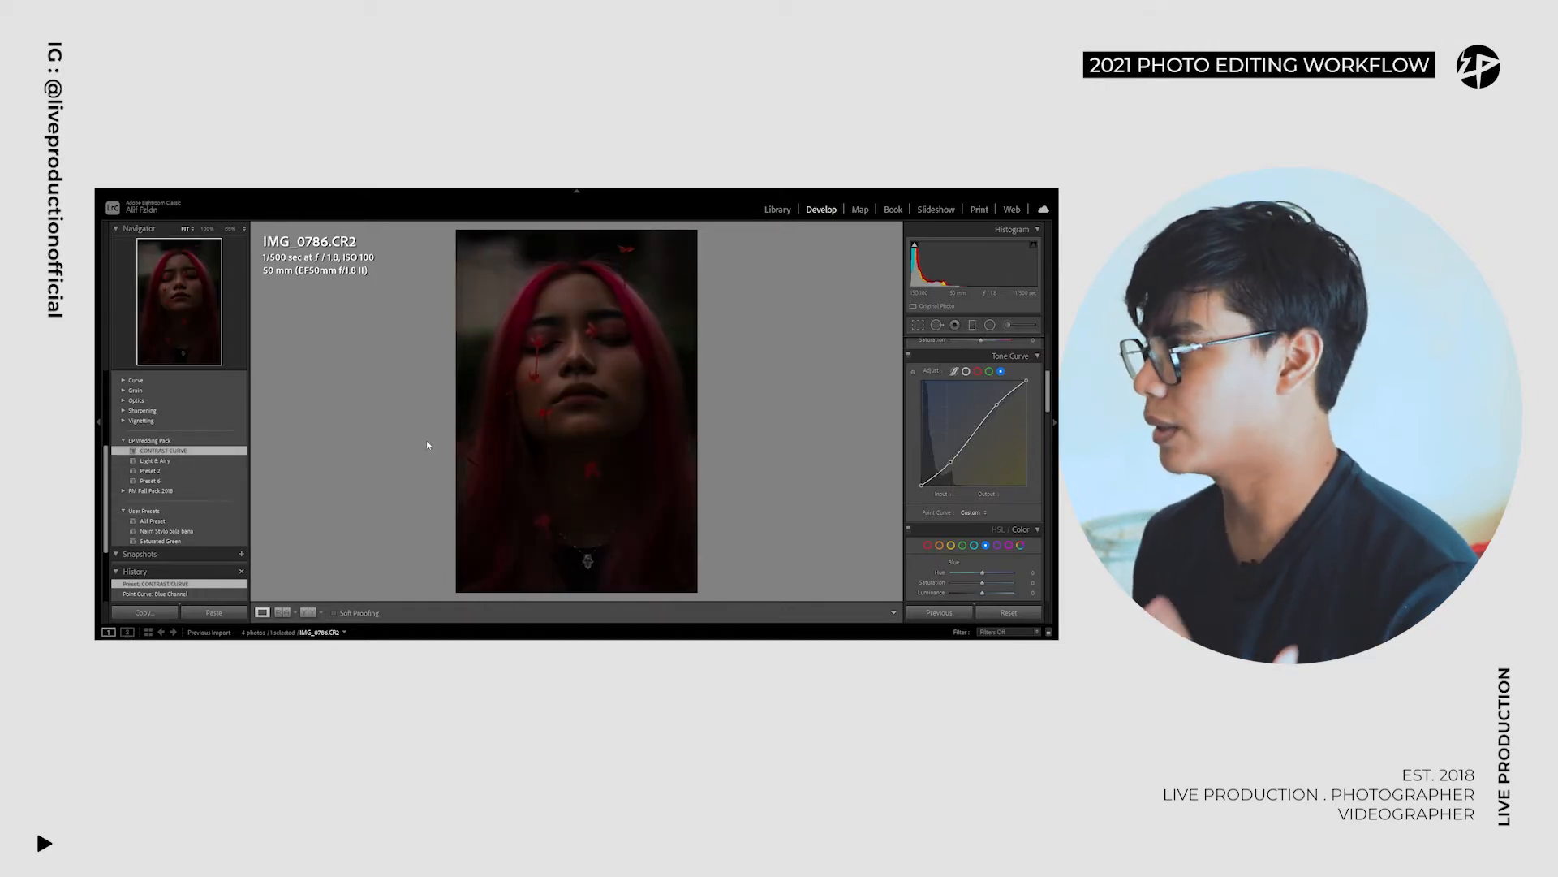
click(978, 371)
click(989, 371)
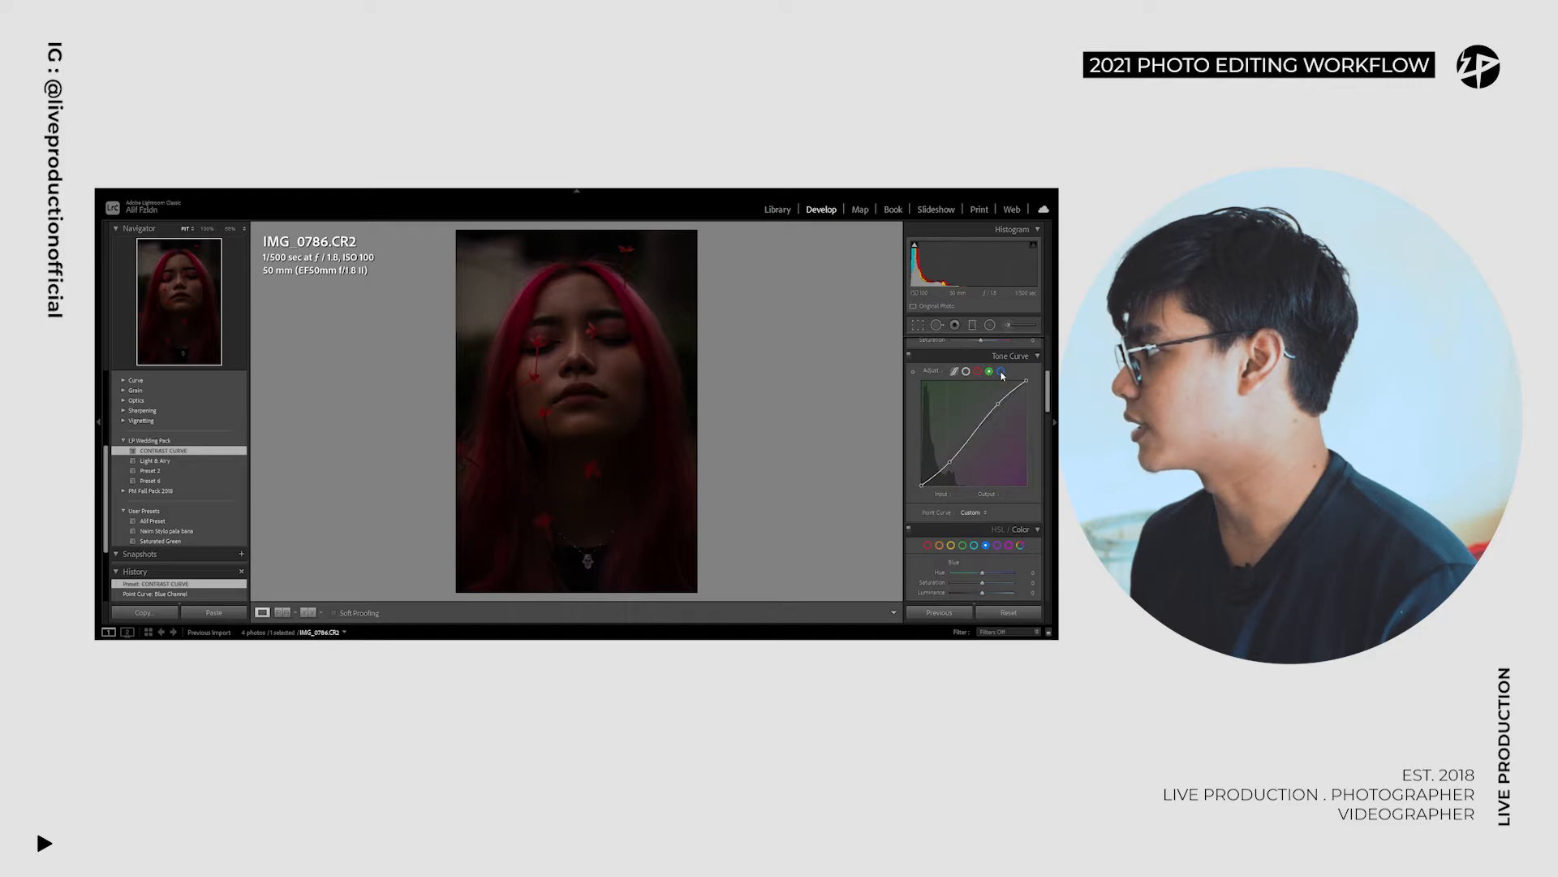
Step: Raise the portrait's exposure to about +1.49 and lower its contrast to about -53
scroll(990, 406, up, 5)
drag(980, 448, 983, 448)
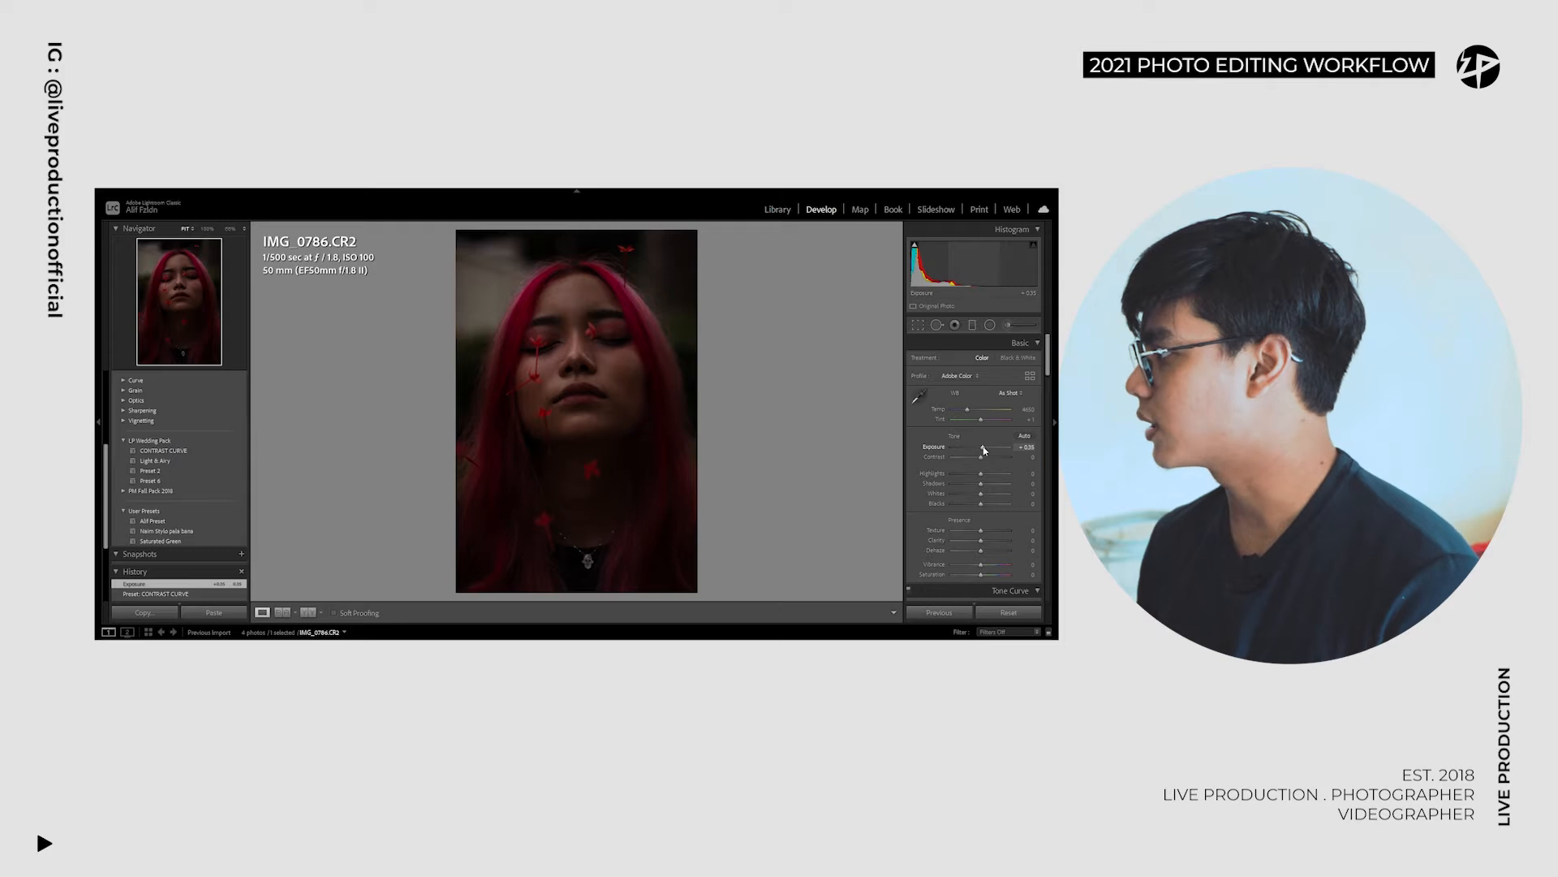
drag(984, 451, 989, 451)
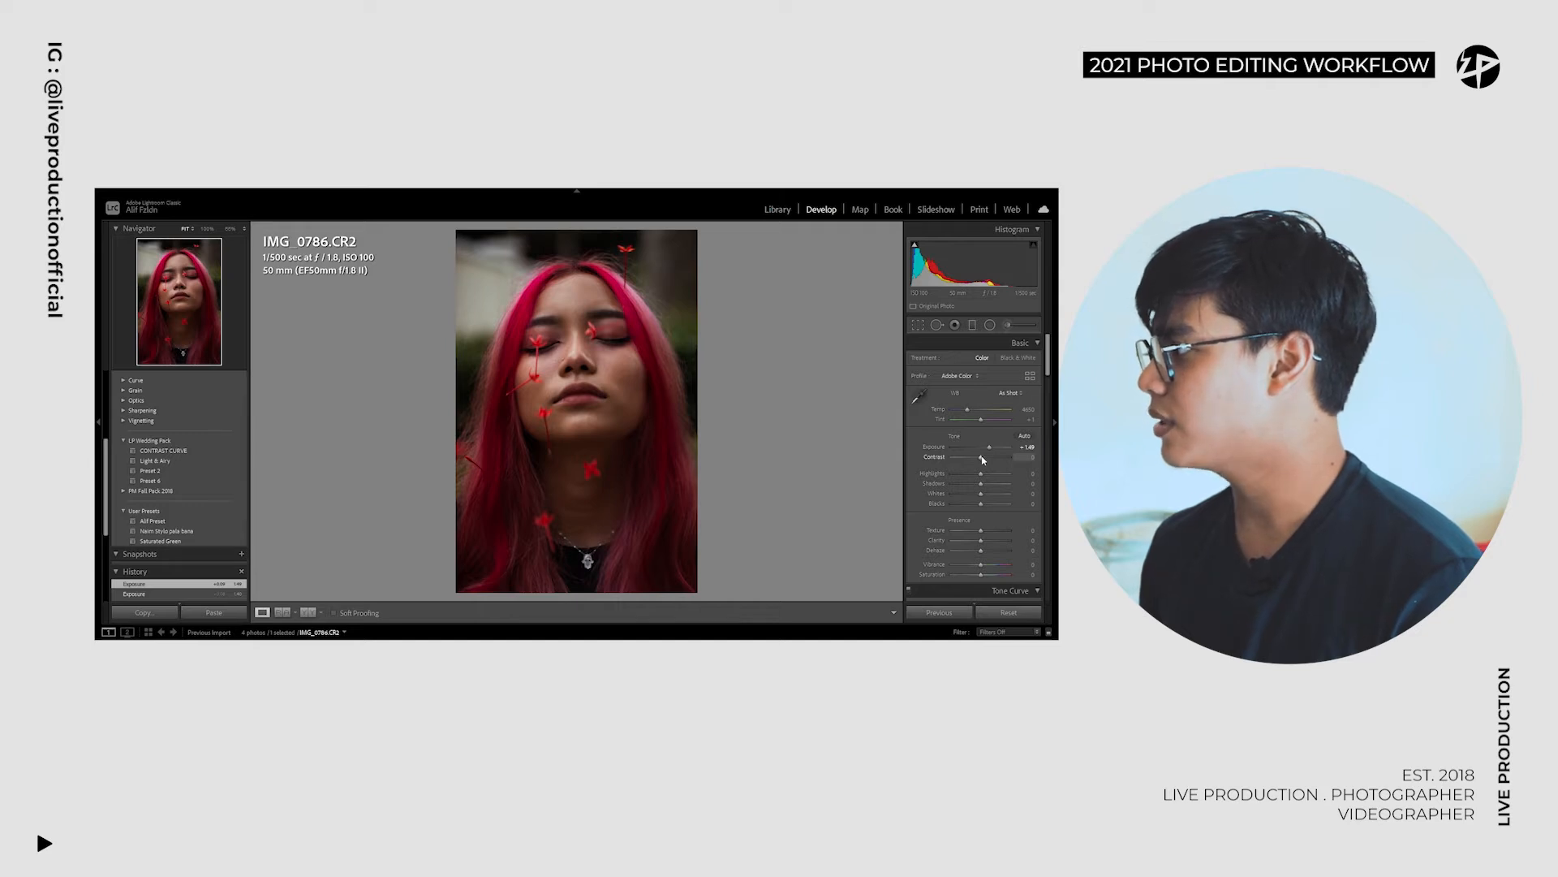
drag(976, 460, 969, 459)
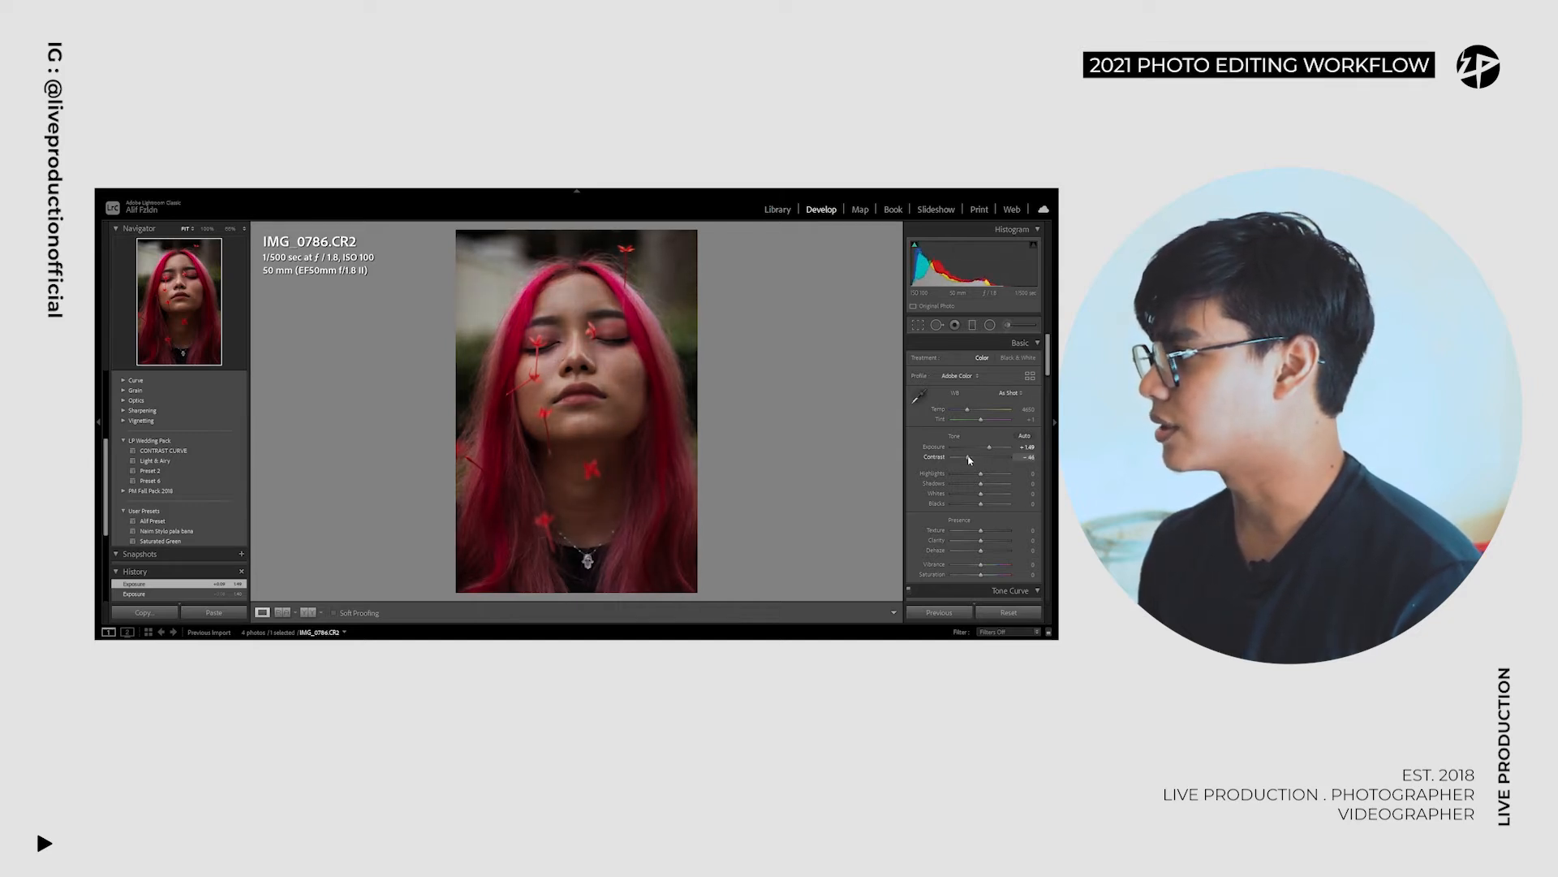
drag(967, 460, 968, 459)
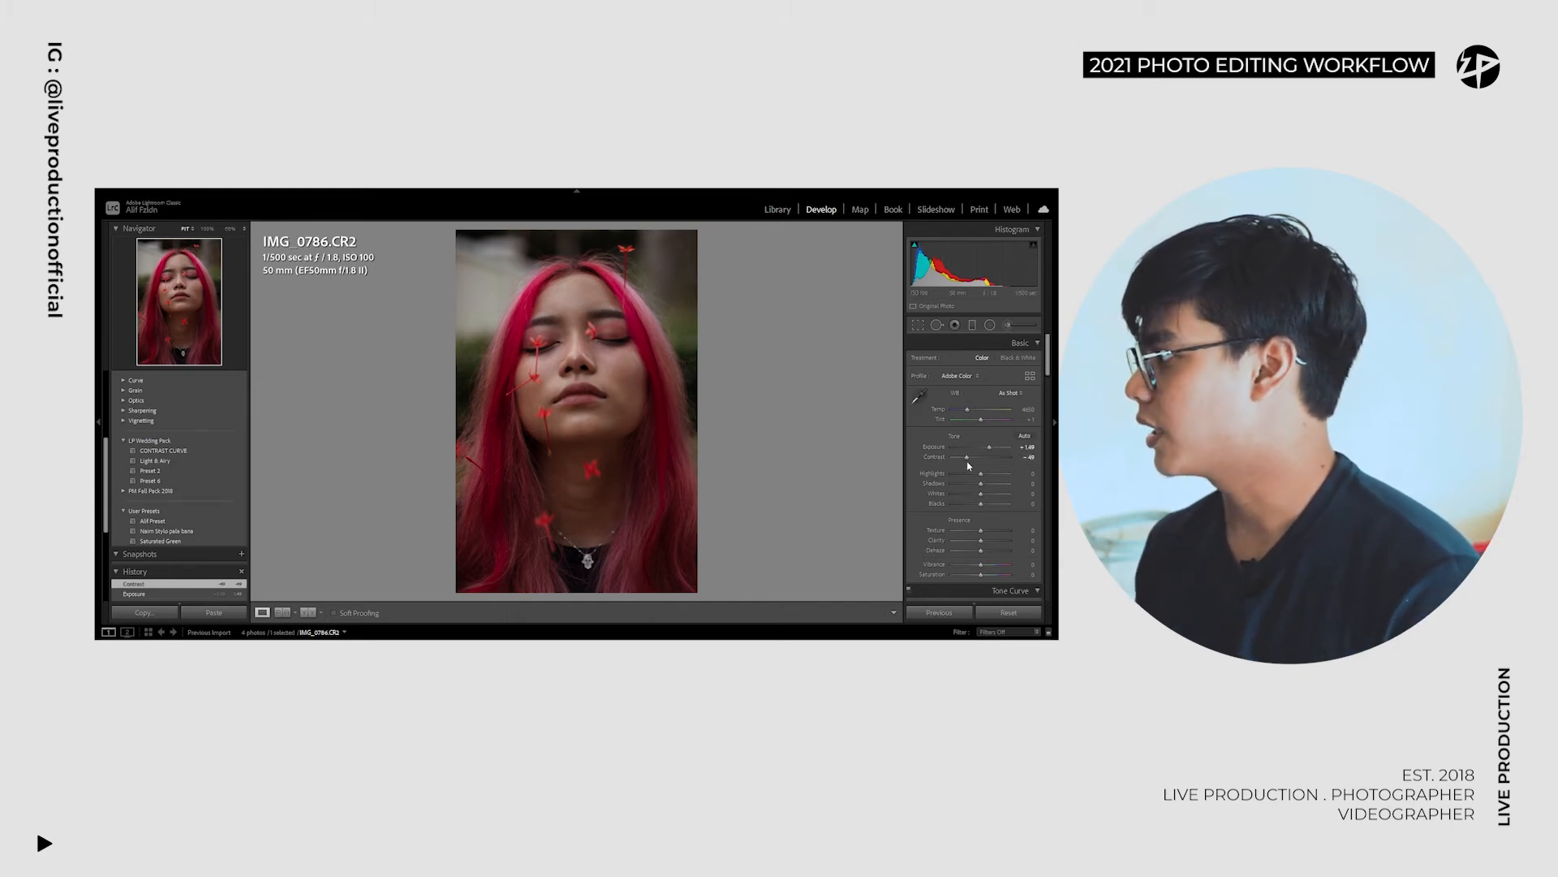
drag(968, 460, 967, 461)
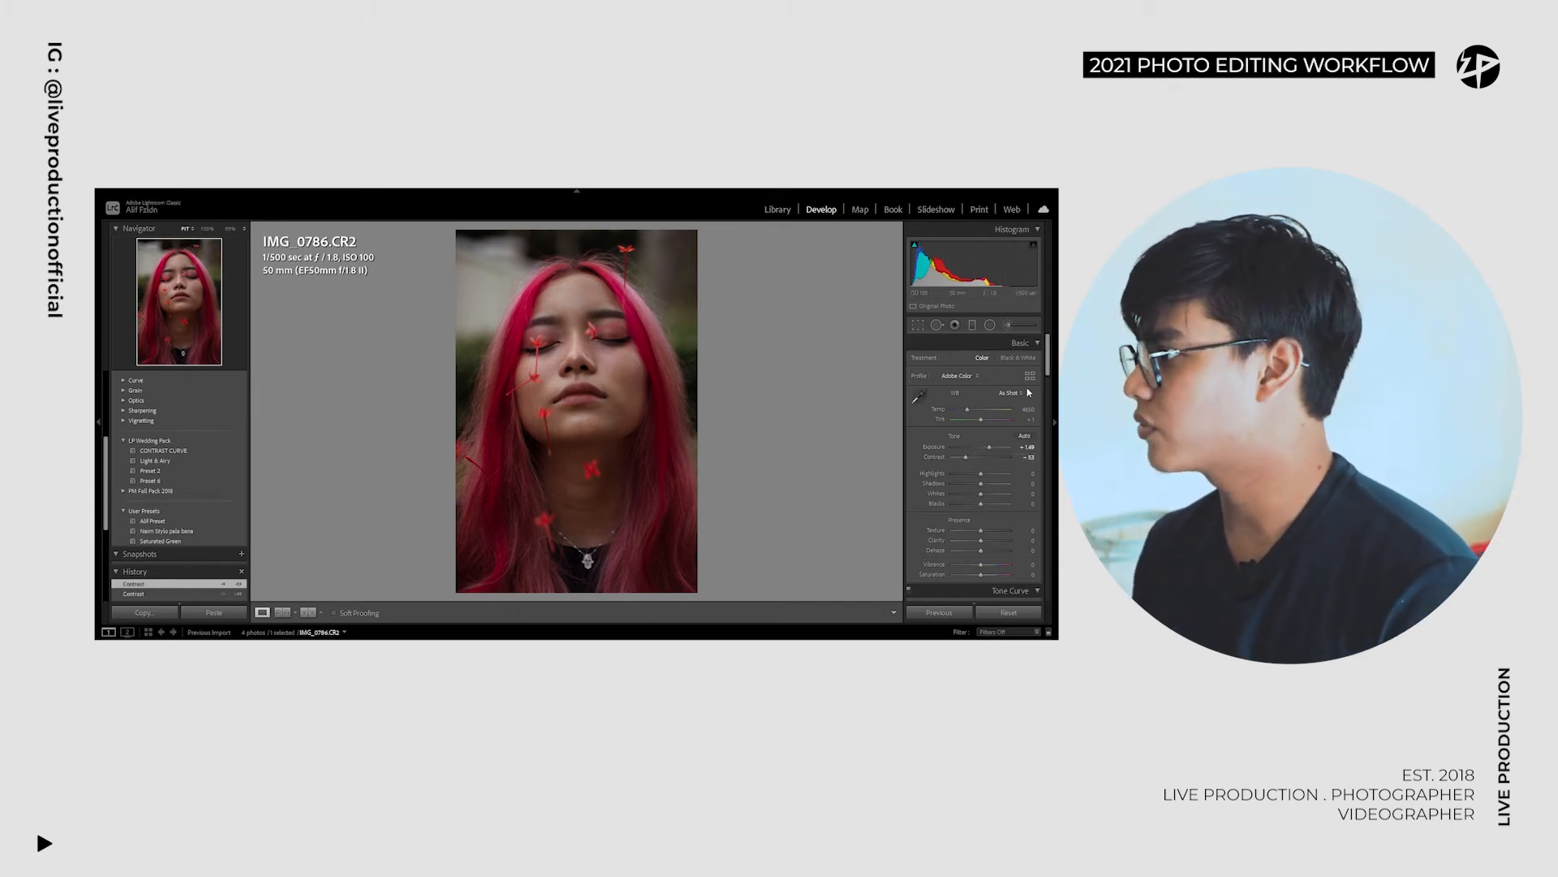
Step: Balance the tones by lowering highlights, lifting shadows, and setting whites to +72 and blacks to -7, with clarity at about -12
scroll(973, 452, down, 2)
mouse_move(980, 406)
mouse_down()
mouse_move(963, 406)
mouse_move(1004, 416)
mouse_up()
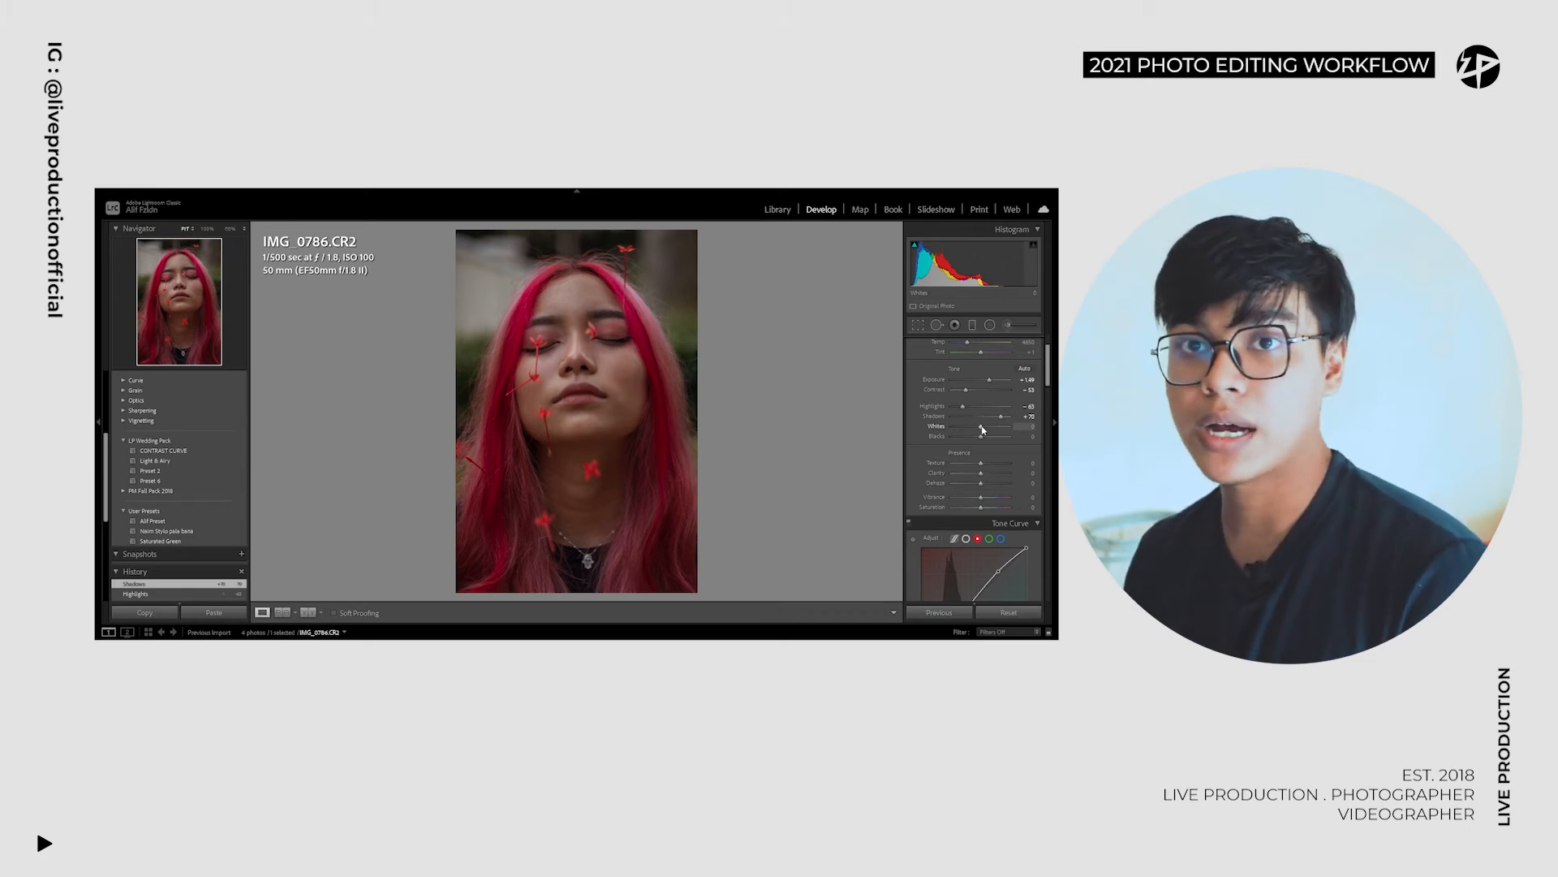
drag(982, 430, 1003, 427)
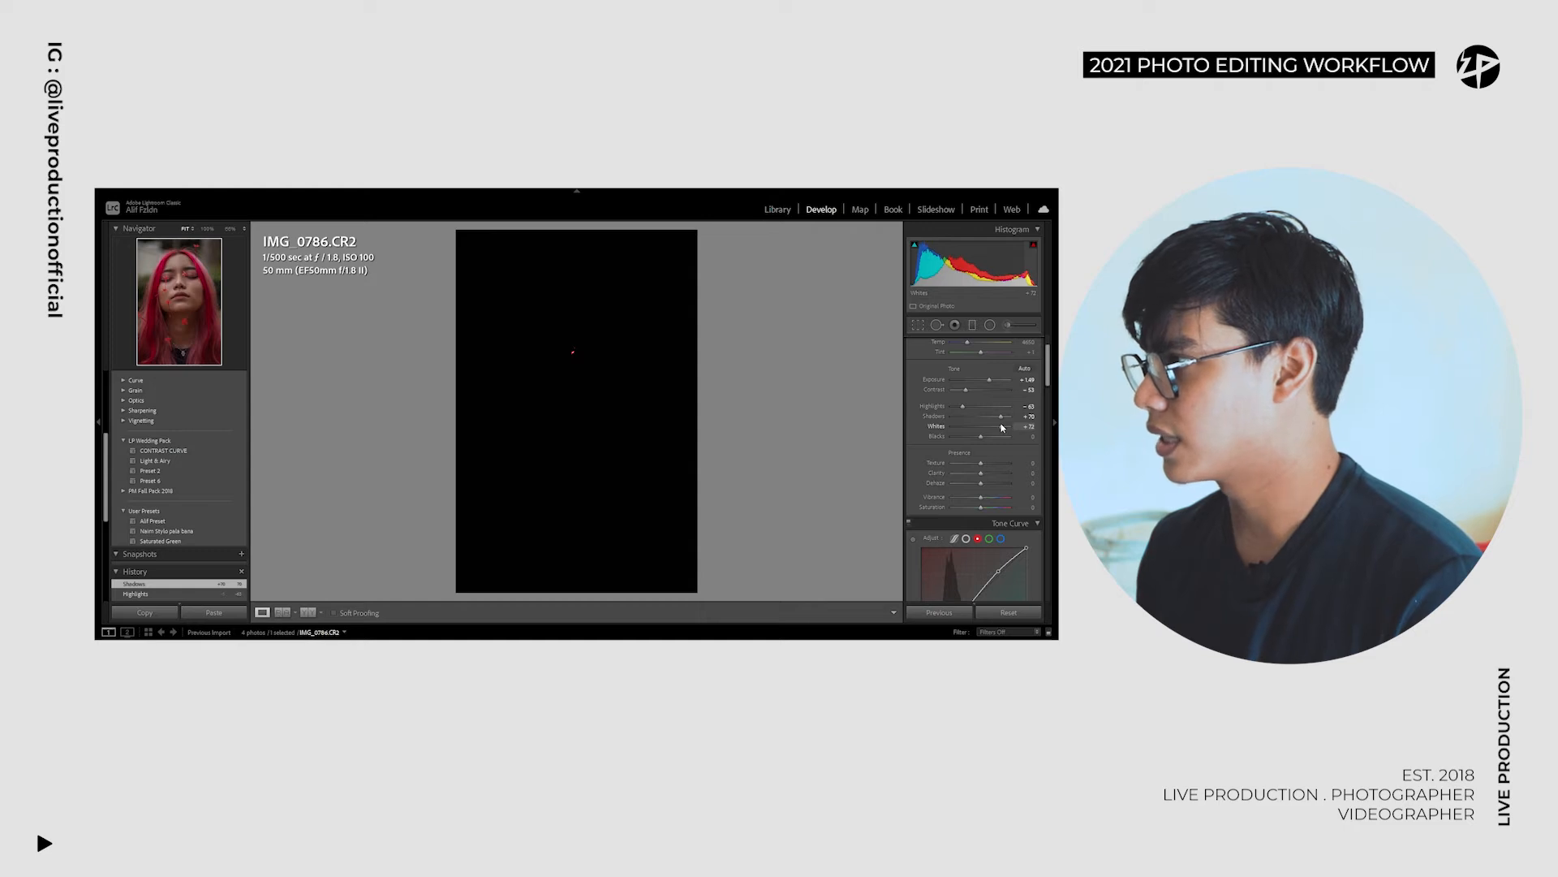
drag(1003, 427, 1002, 429)
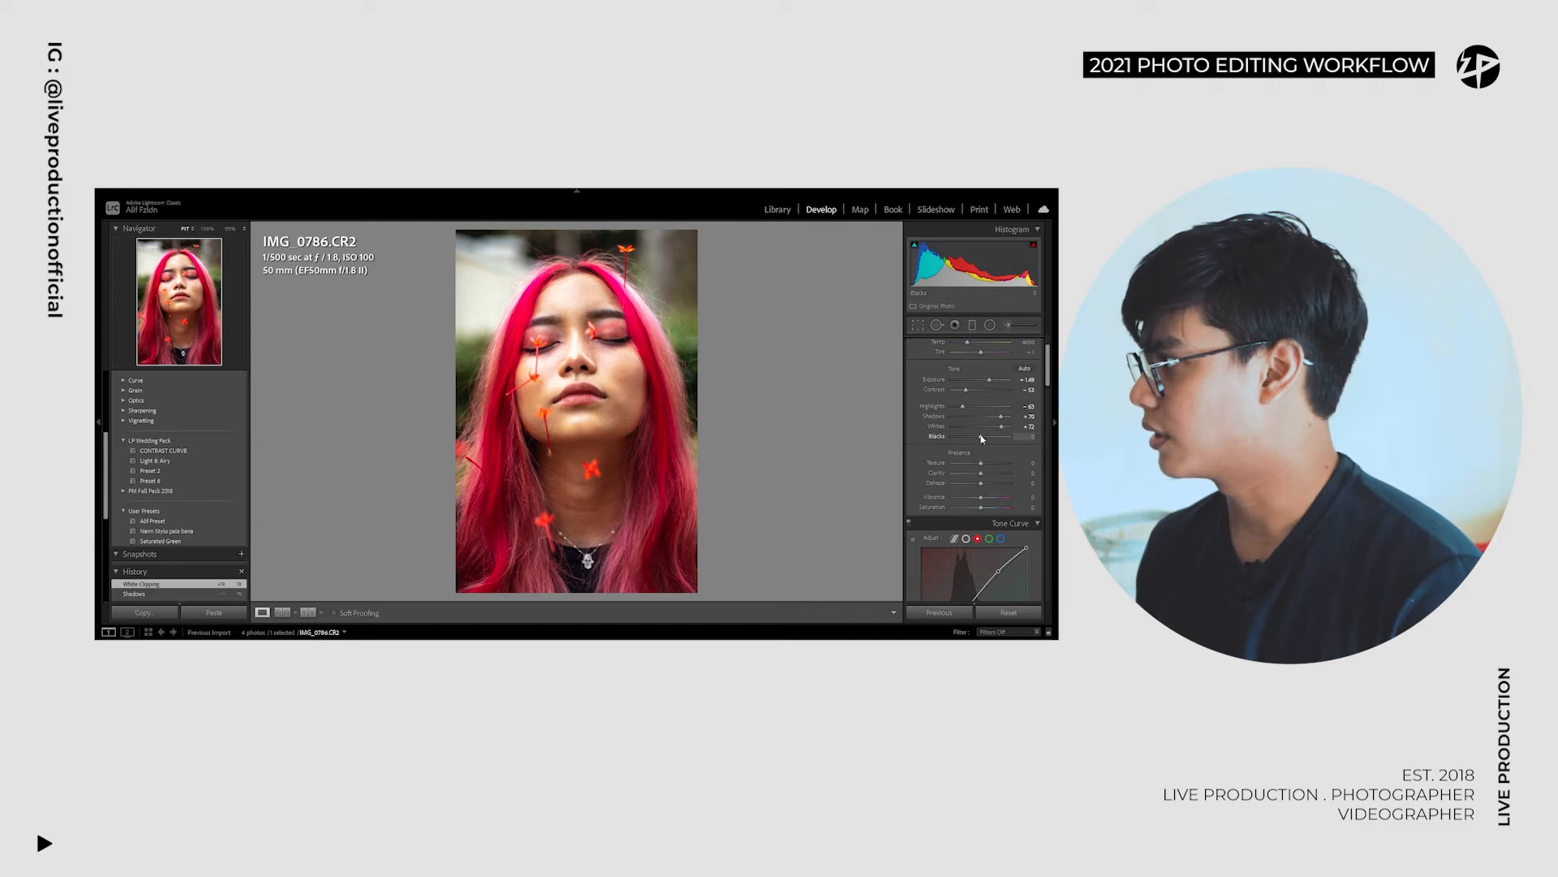
drag(982, 438, 978, 439)
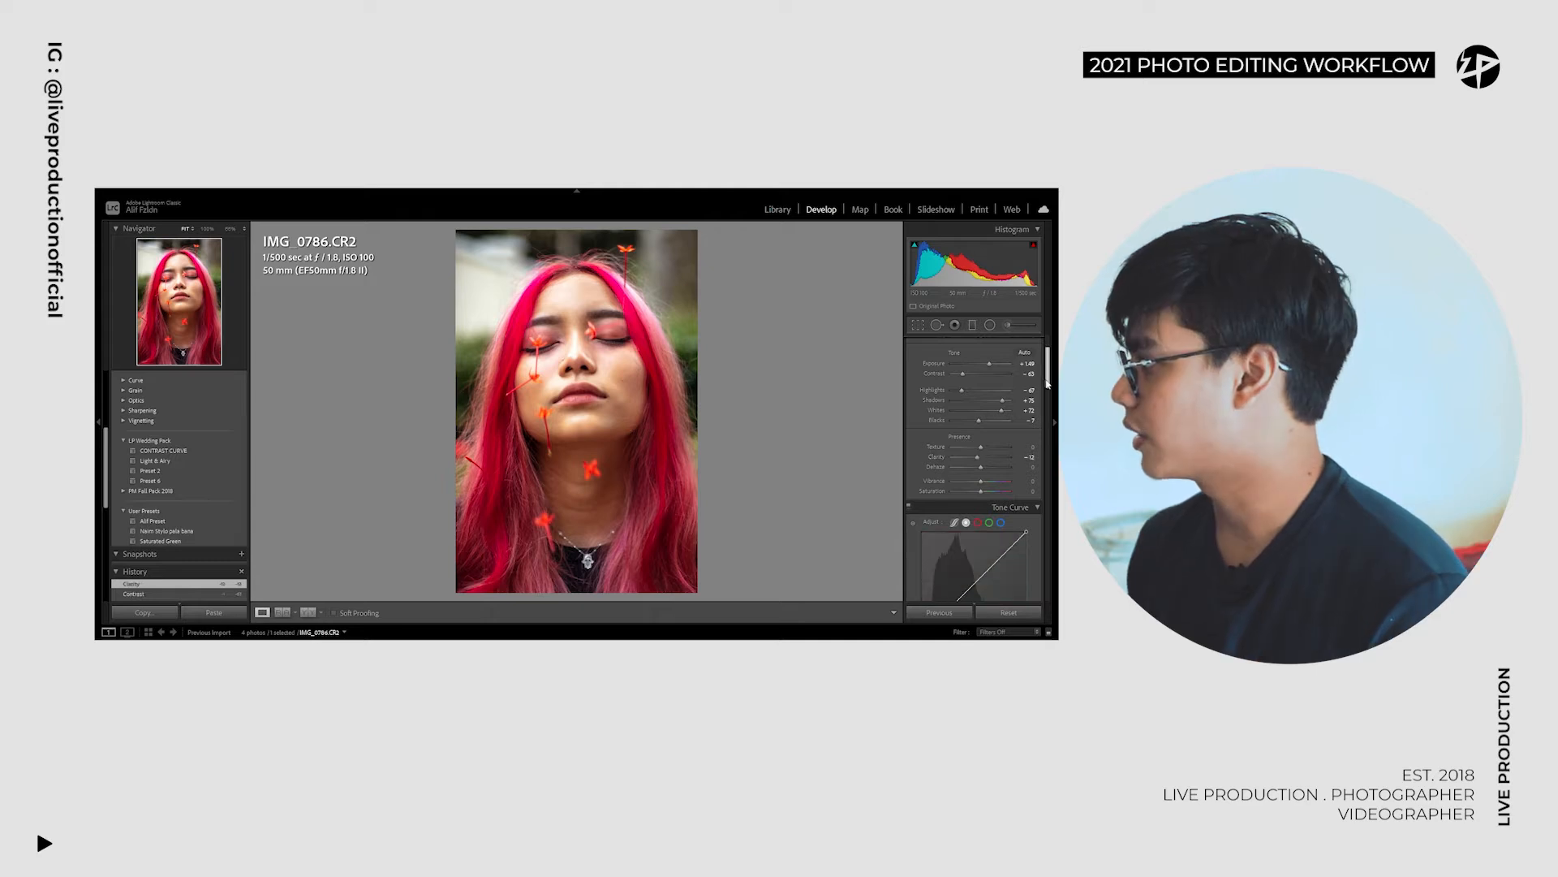
Step: Shape the main RGB tone curve into a gentle S-curve with points in the midtones, shadows and highlights
drag(1047, 383, 1046, 397)
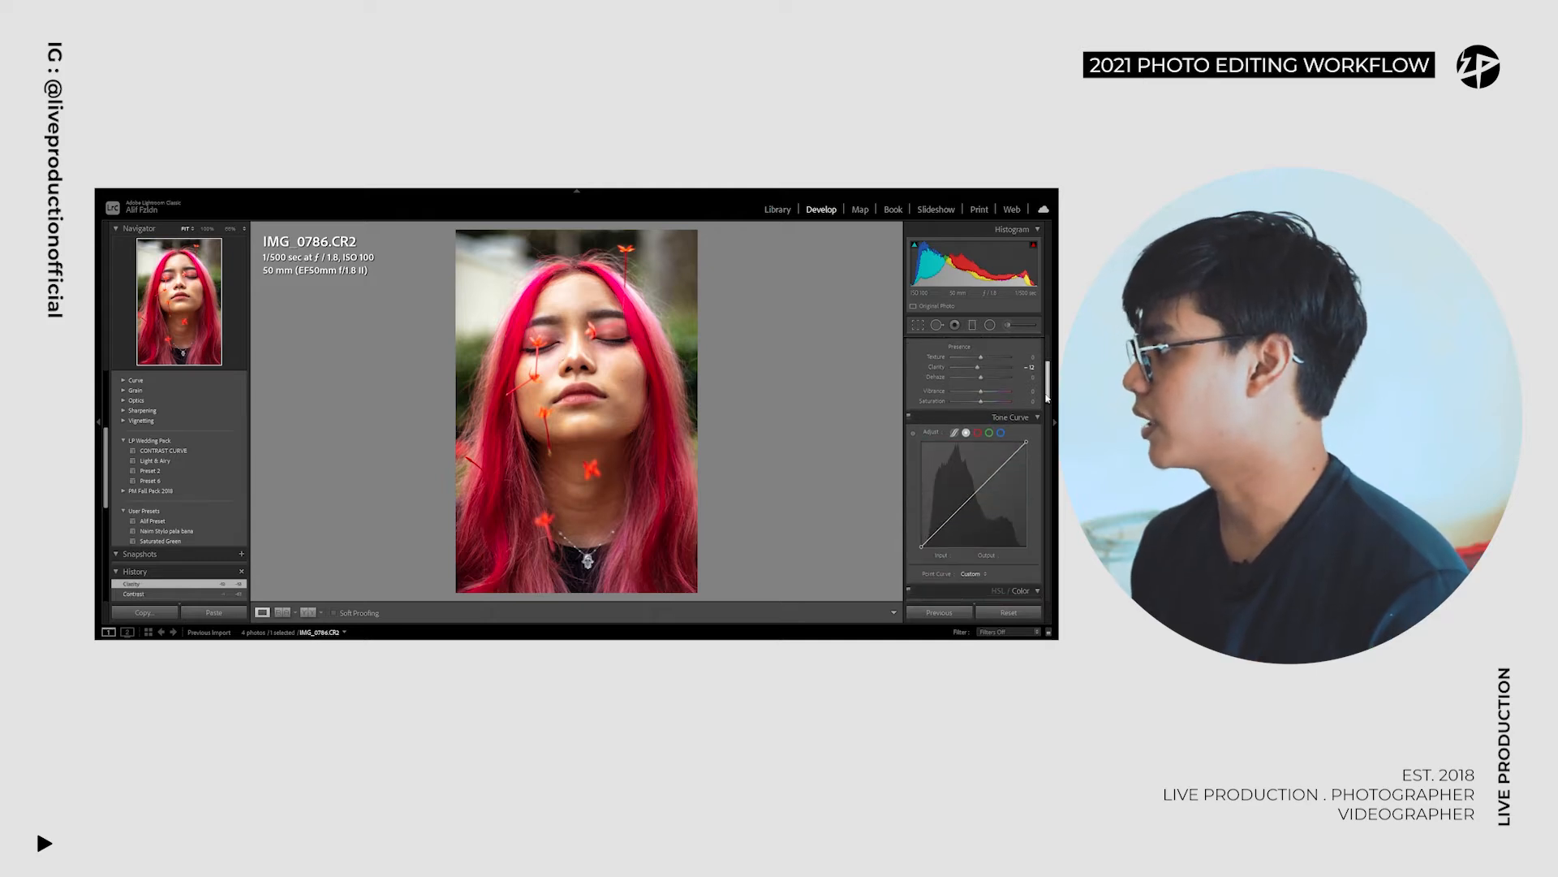
click(973, 494)
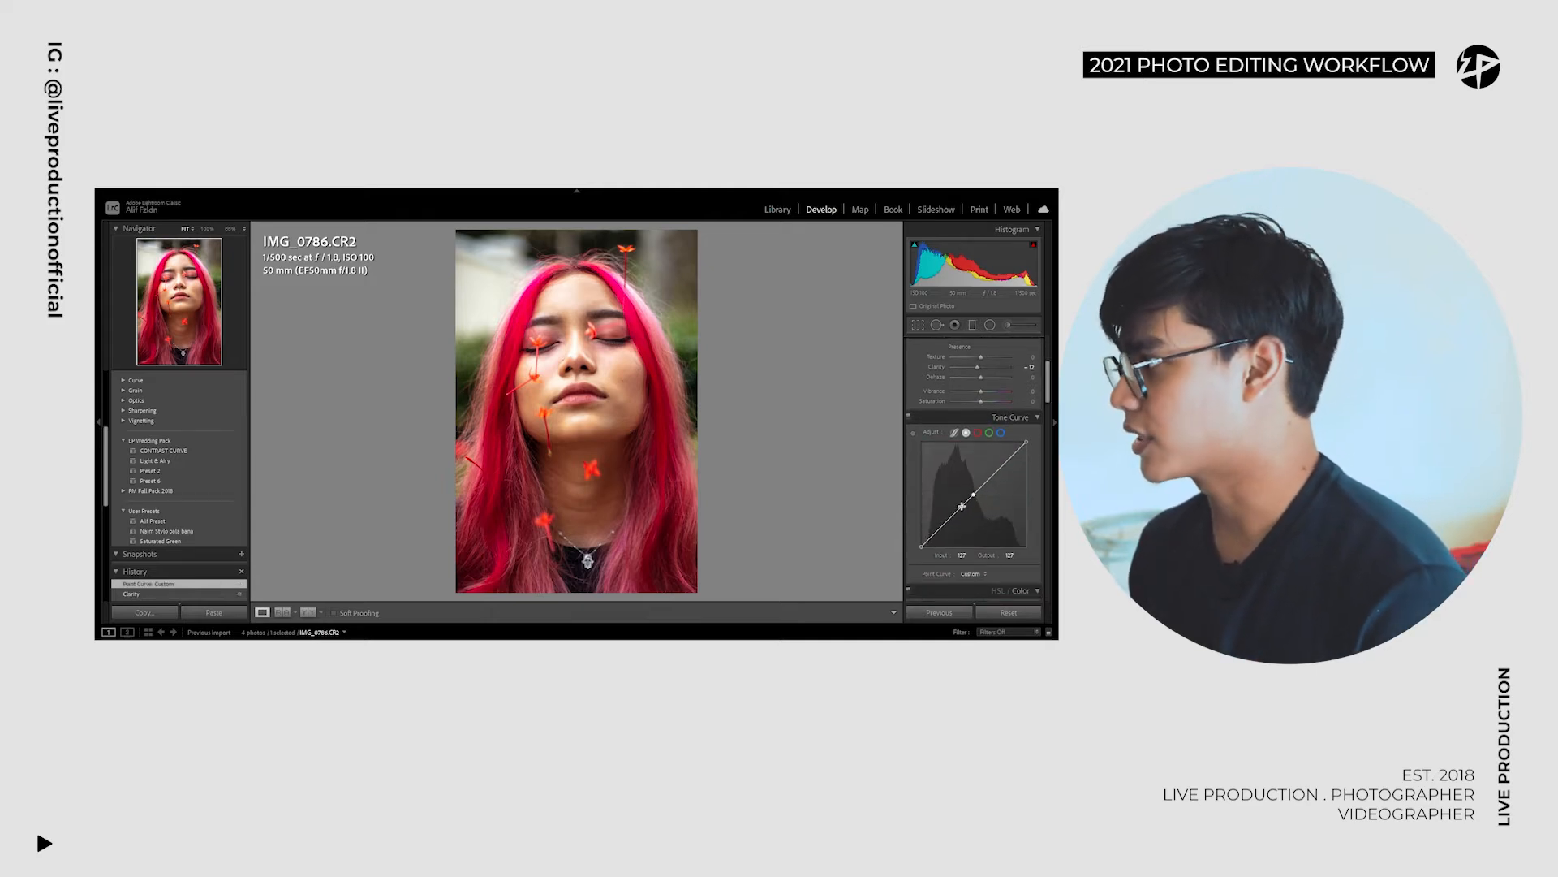
click(948, 522)
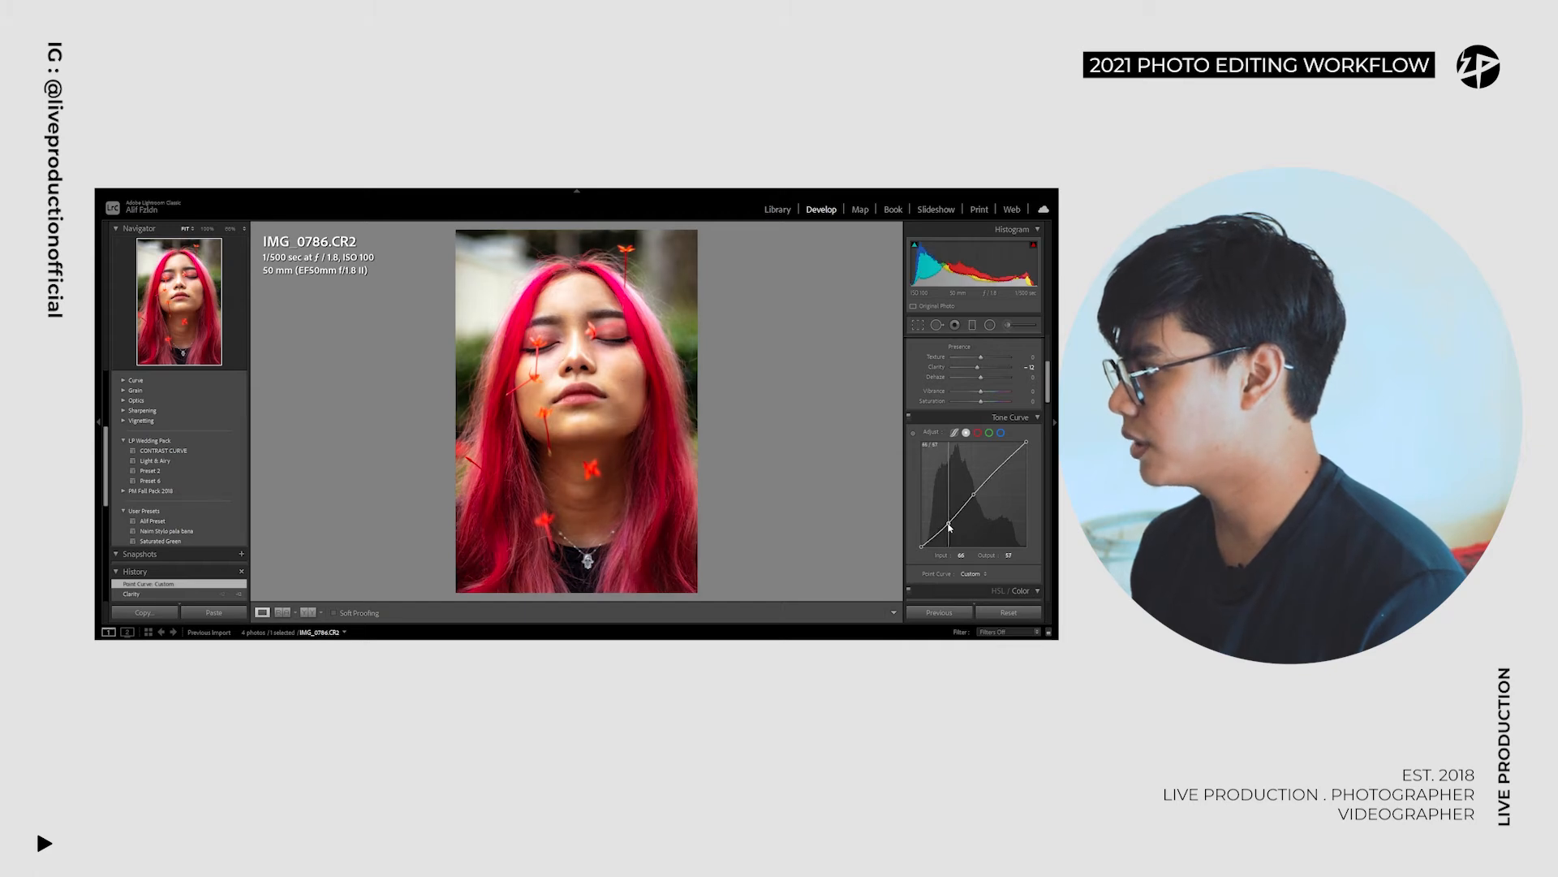
drag(949, 526, 950, 521)
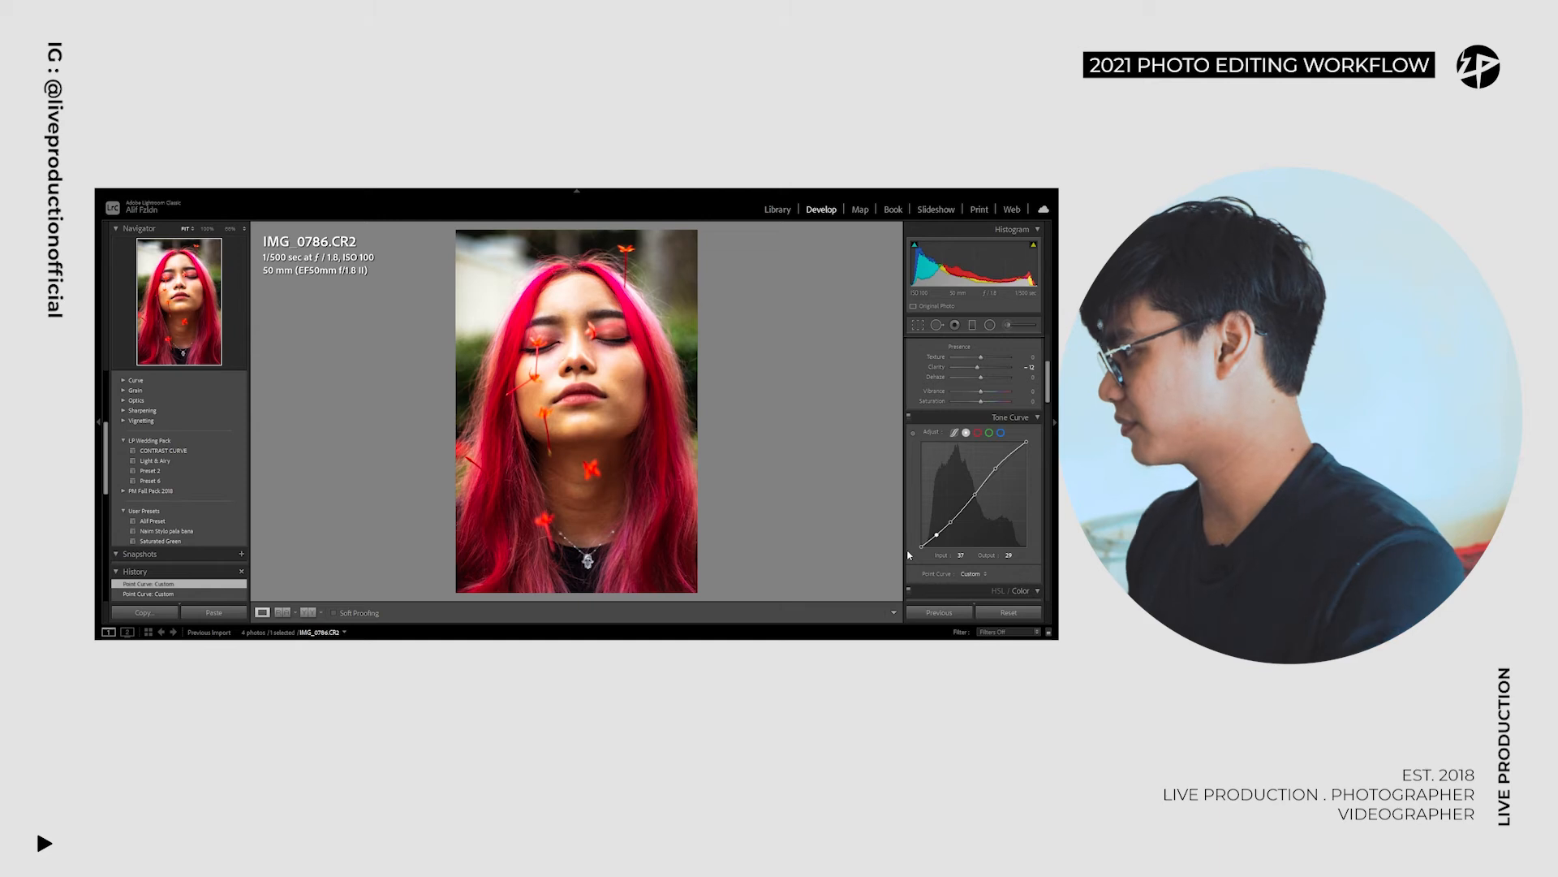
Step: Raise the black point of the RGB tone curve and smooth its darkest section to fade the shadows
click(922, 546)
click(936, 536)
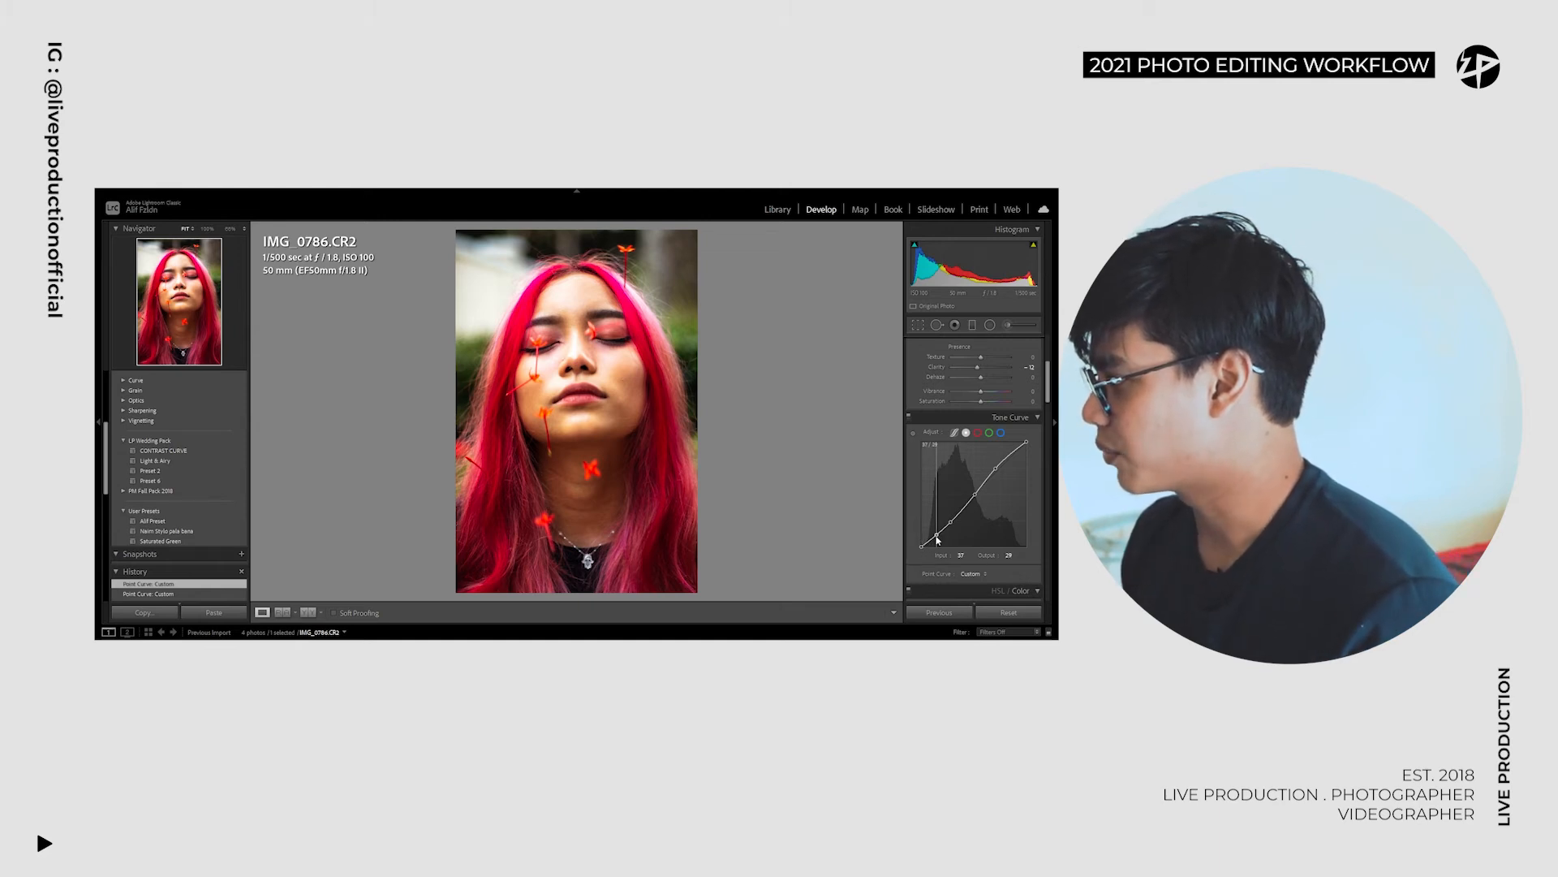
click(922, 547)
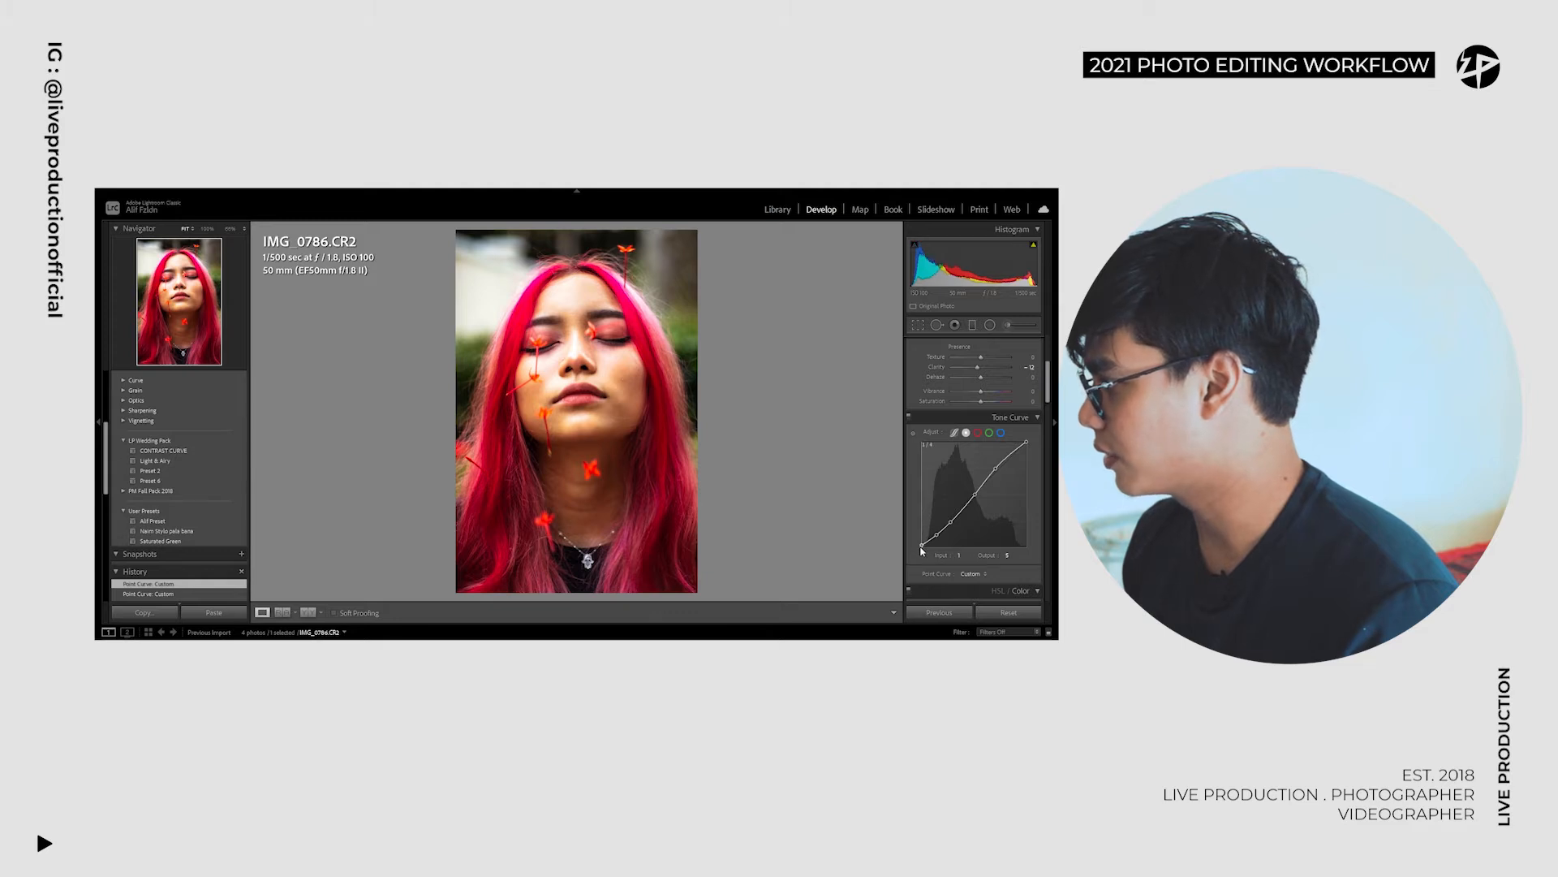
drag(922, 551, 922, 527)
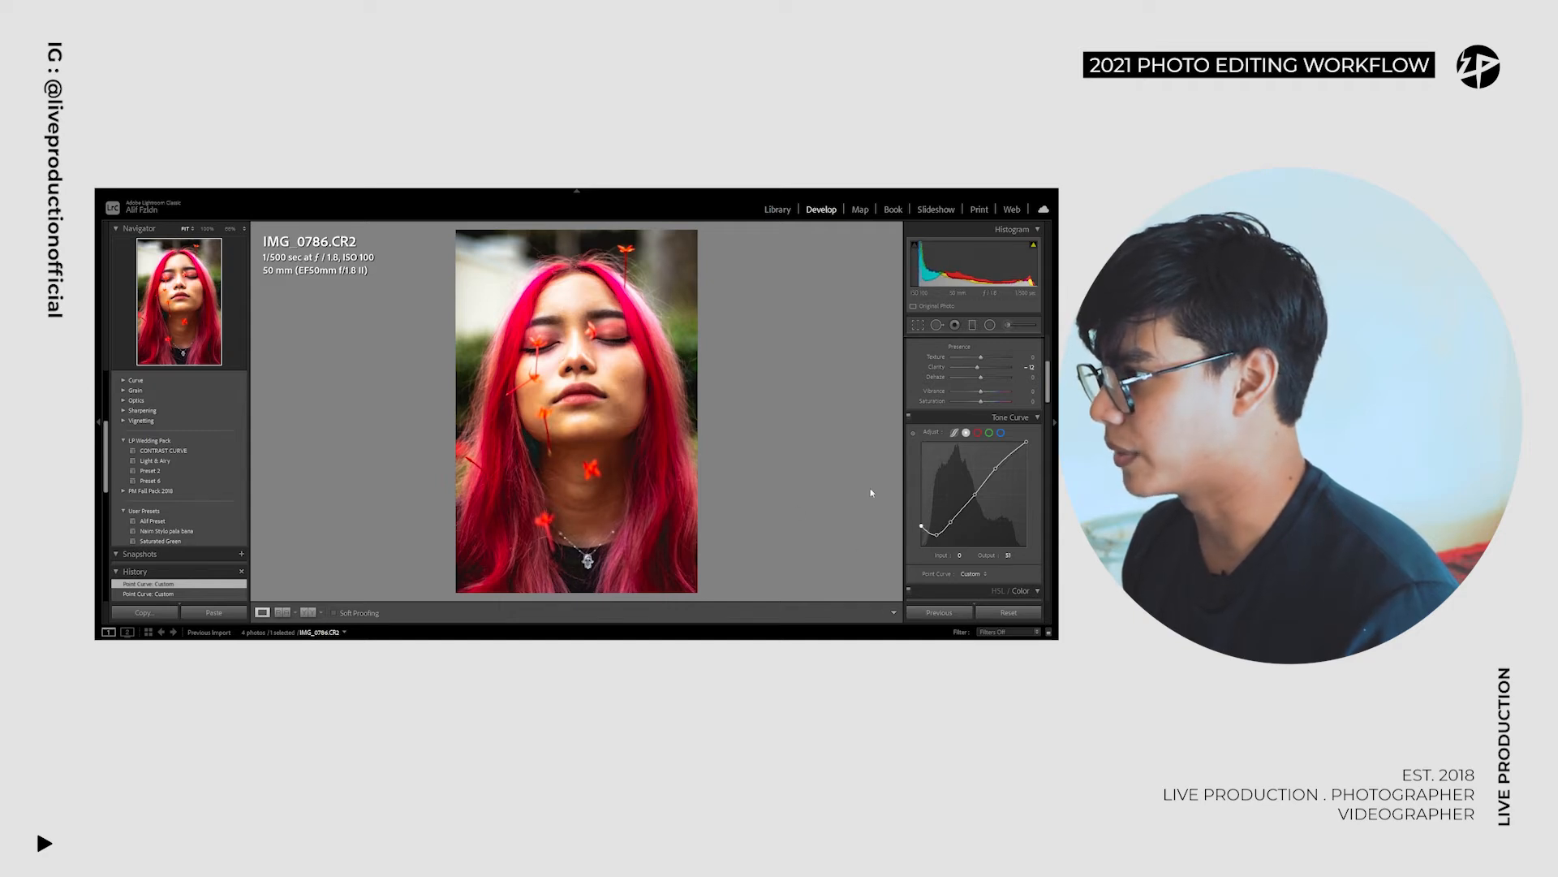
drag(917, 530, 935, 532)
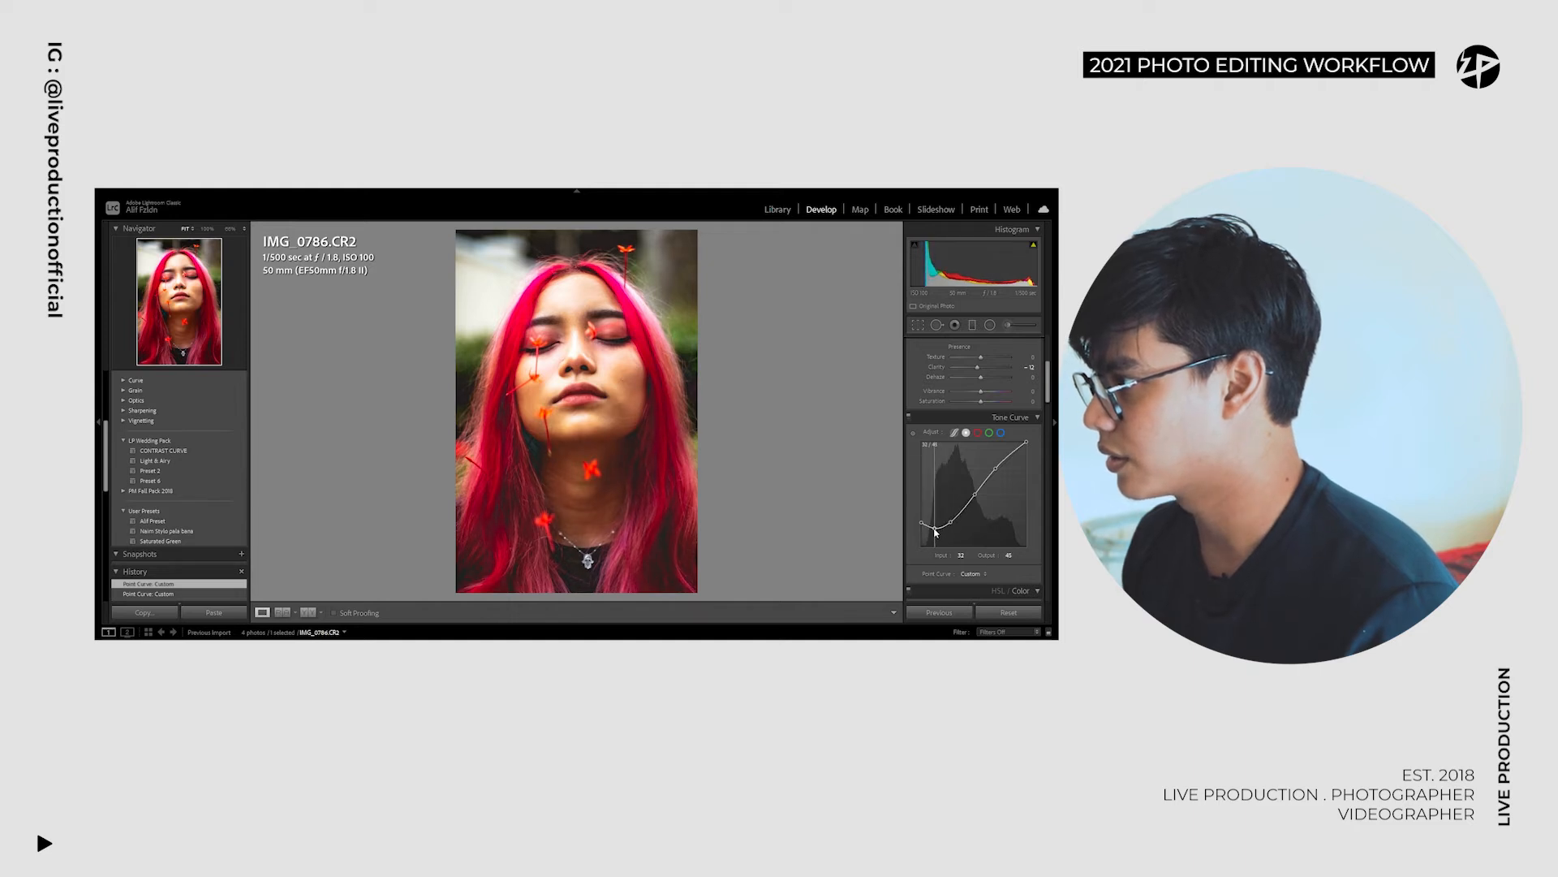
Step: Lower the white point and the upper highlight point of the RGB tone curve to soften the bright areas
click(1027, 443)
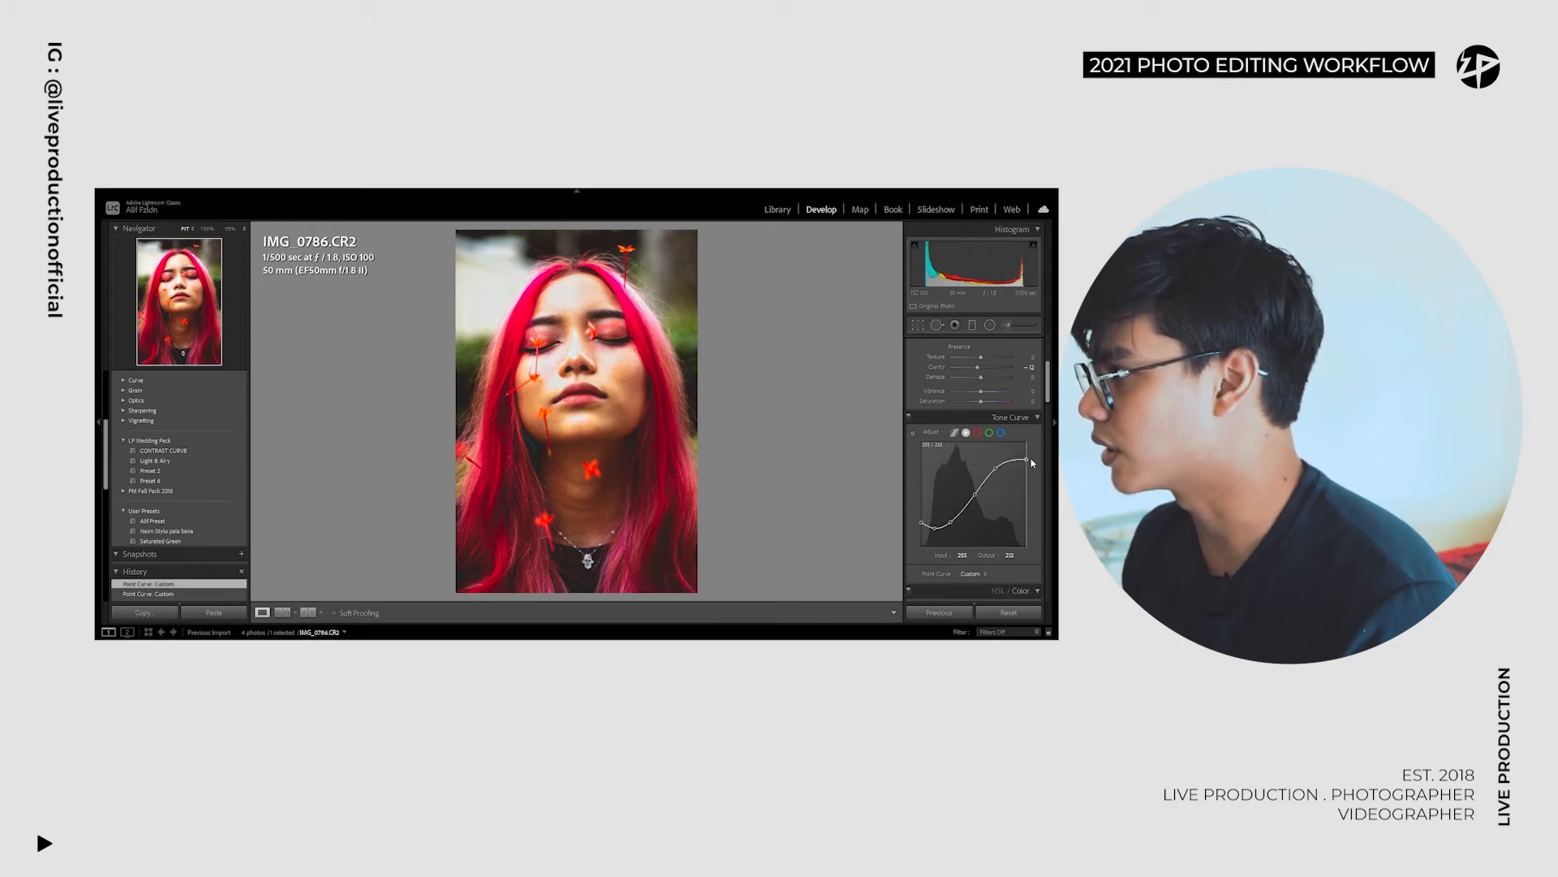
drag(1032, 449, 999, 478)
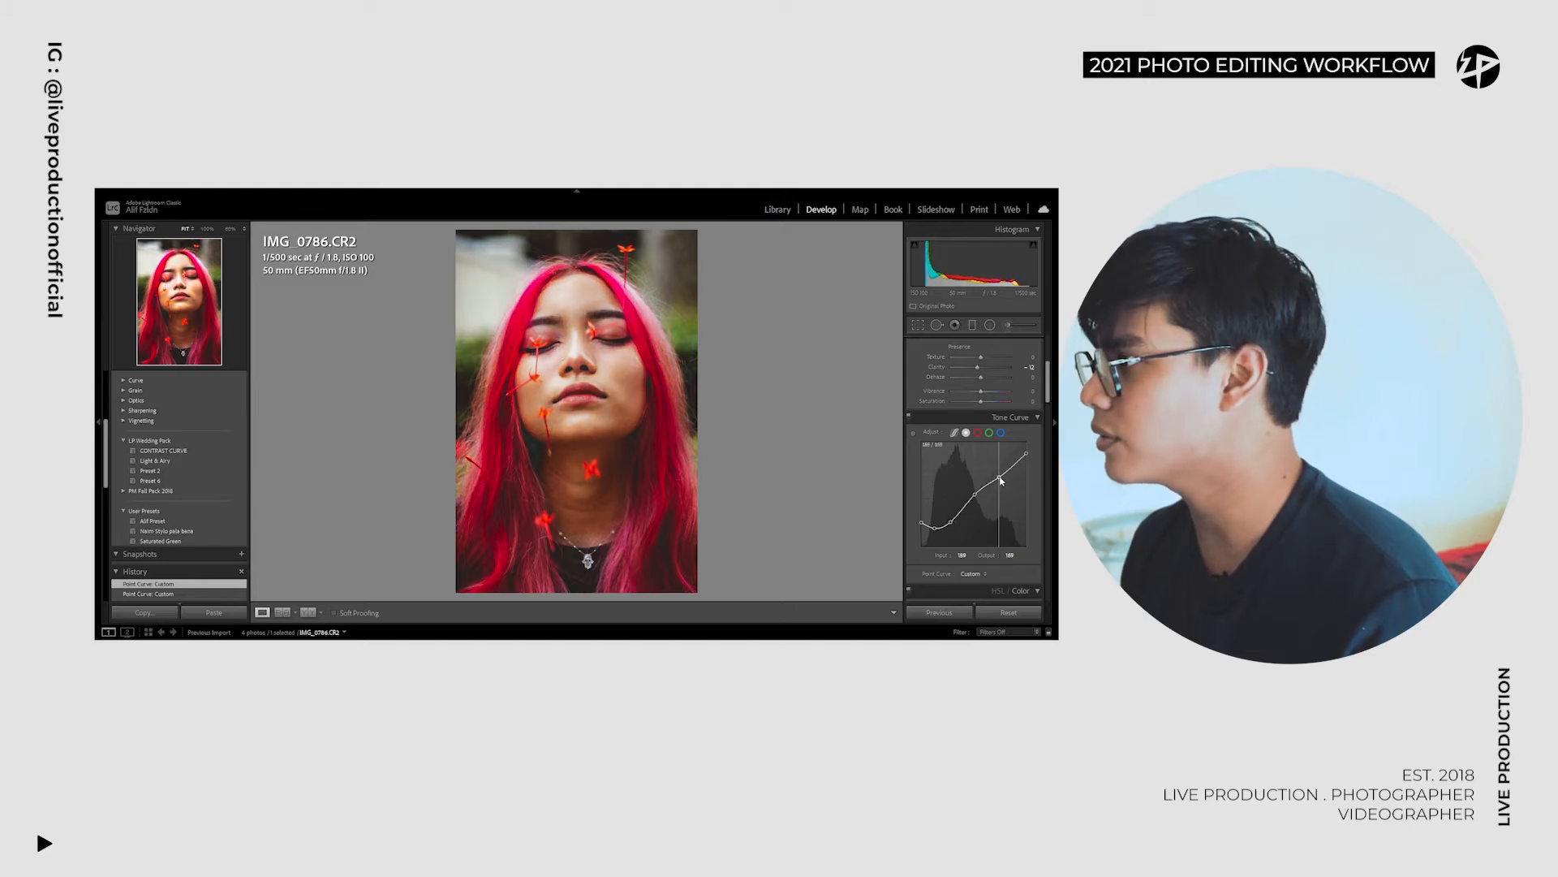
drag(1000, 479, 1000, 477)
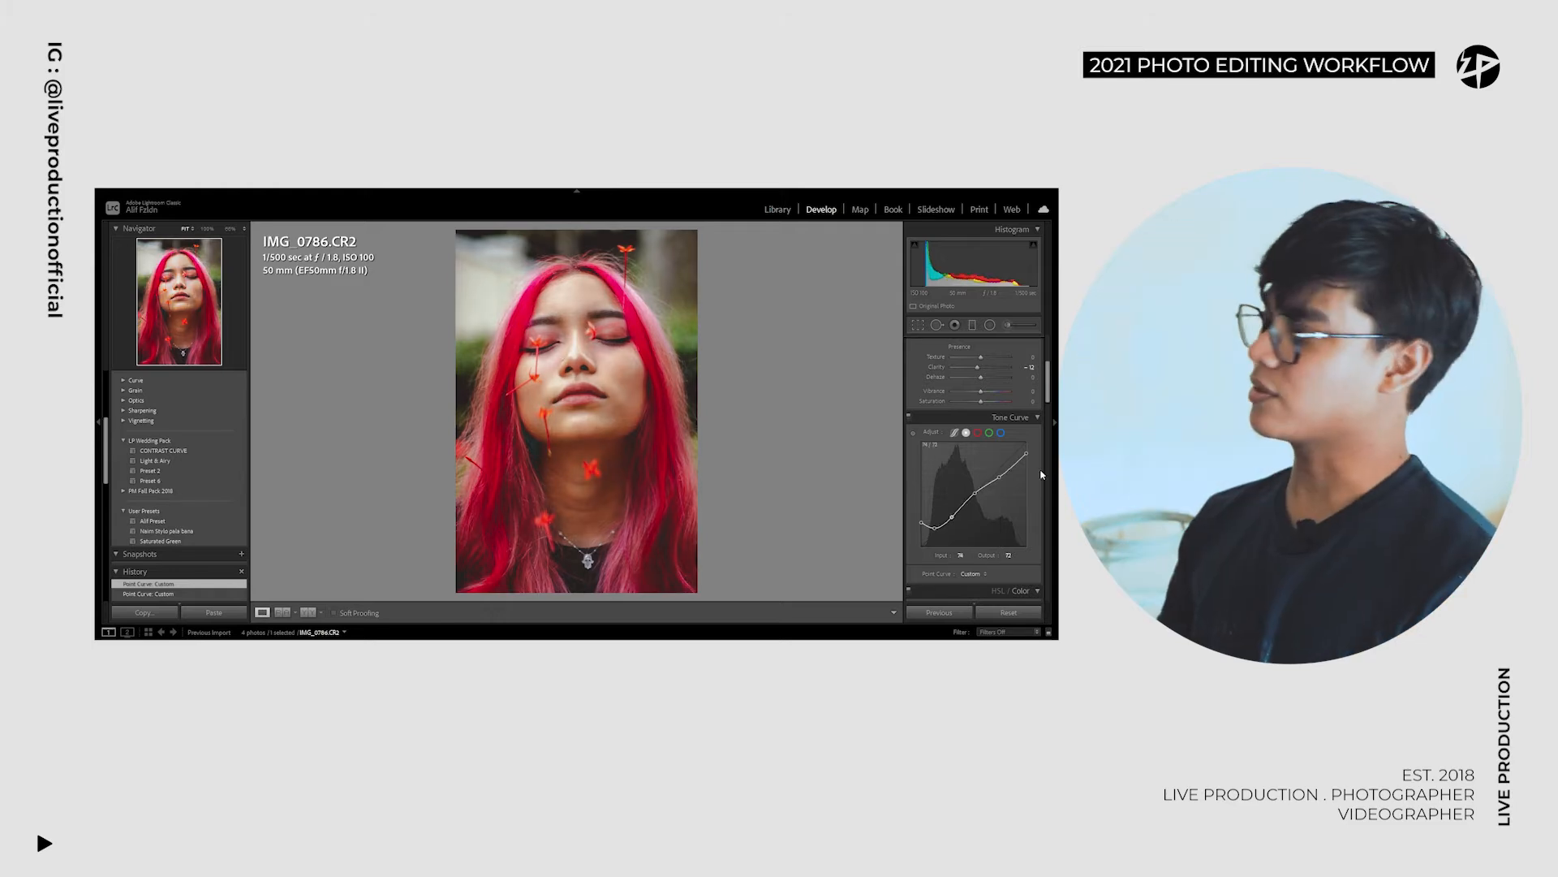
Step: Increase vibrance to about +60 and reduce overall saturation to about -44
scroll(1051, 384, up, 1)
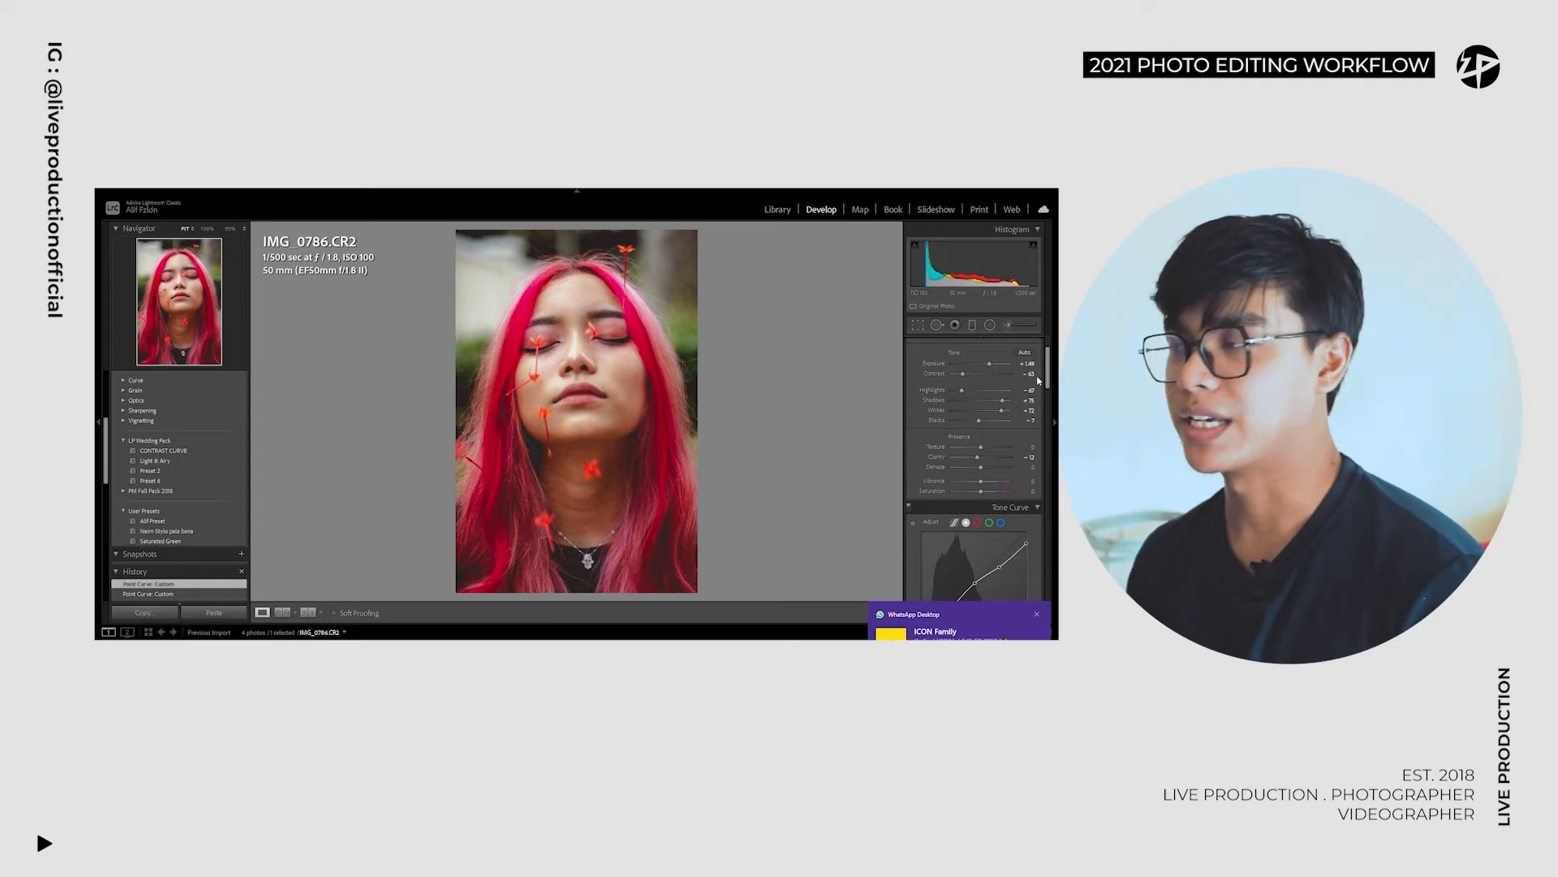
scroll(1031, 414, down, 1)
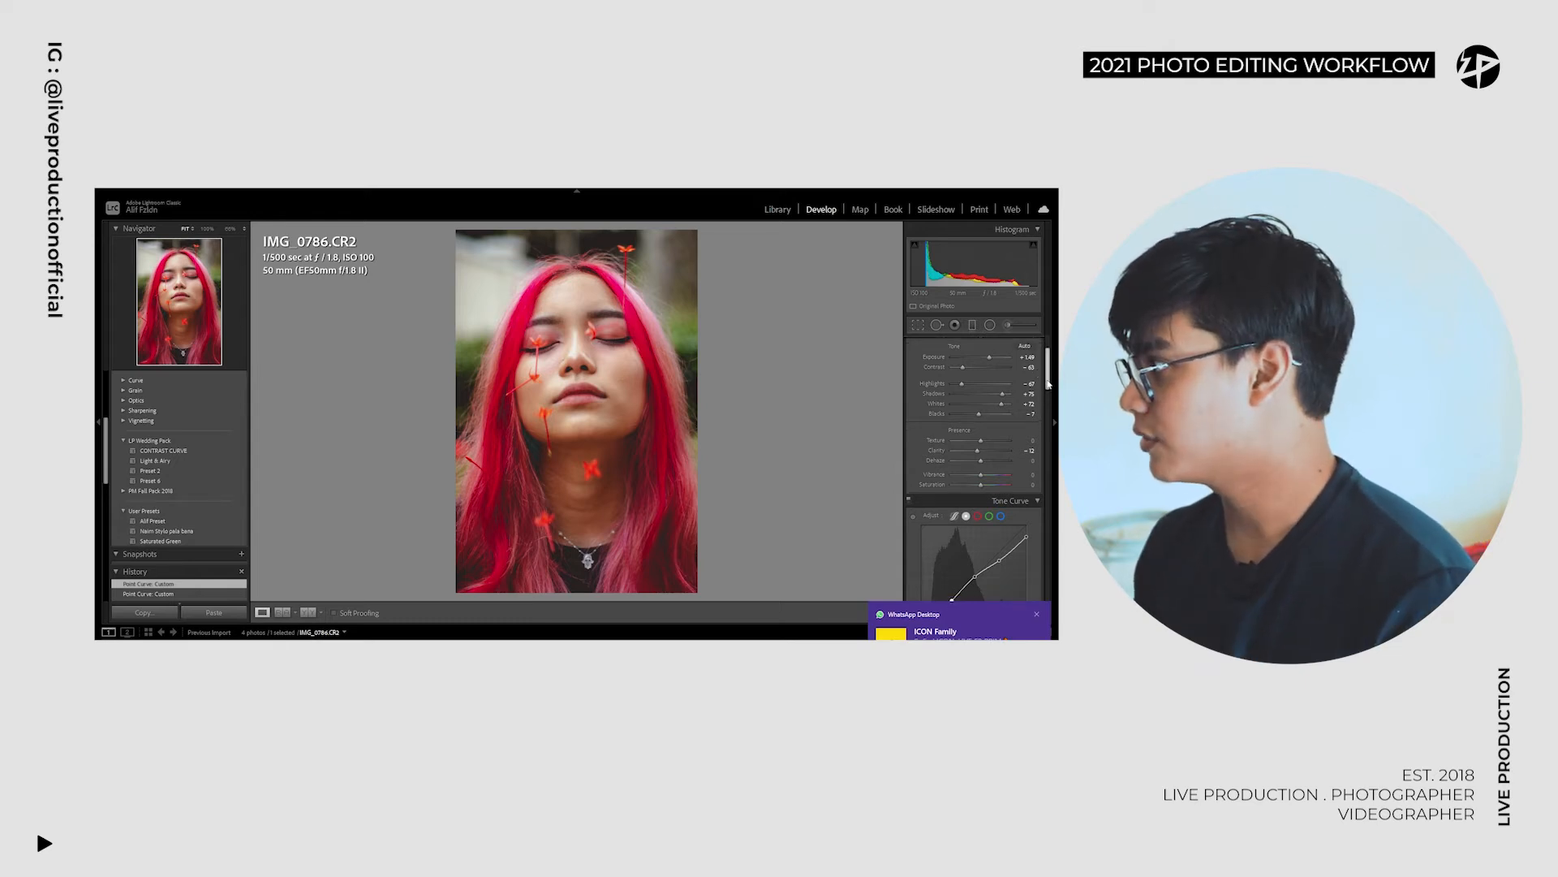
scroll(978, 560, up, 4)
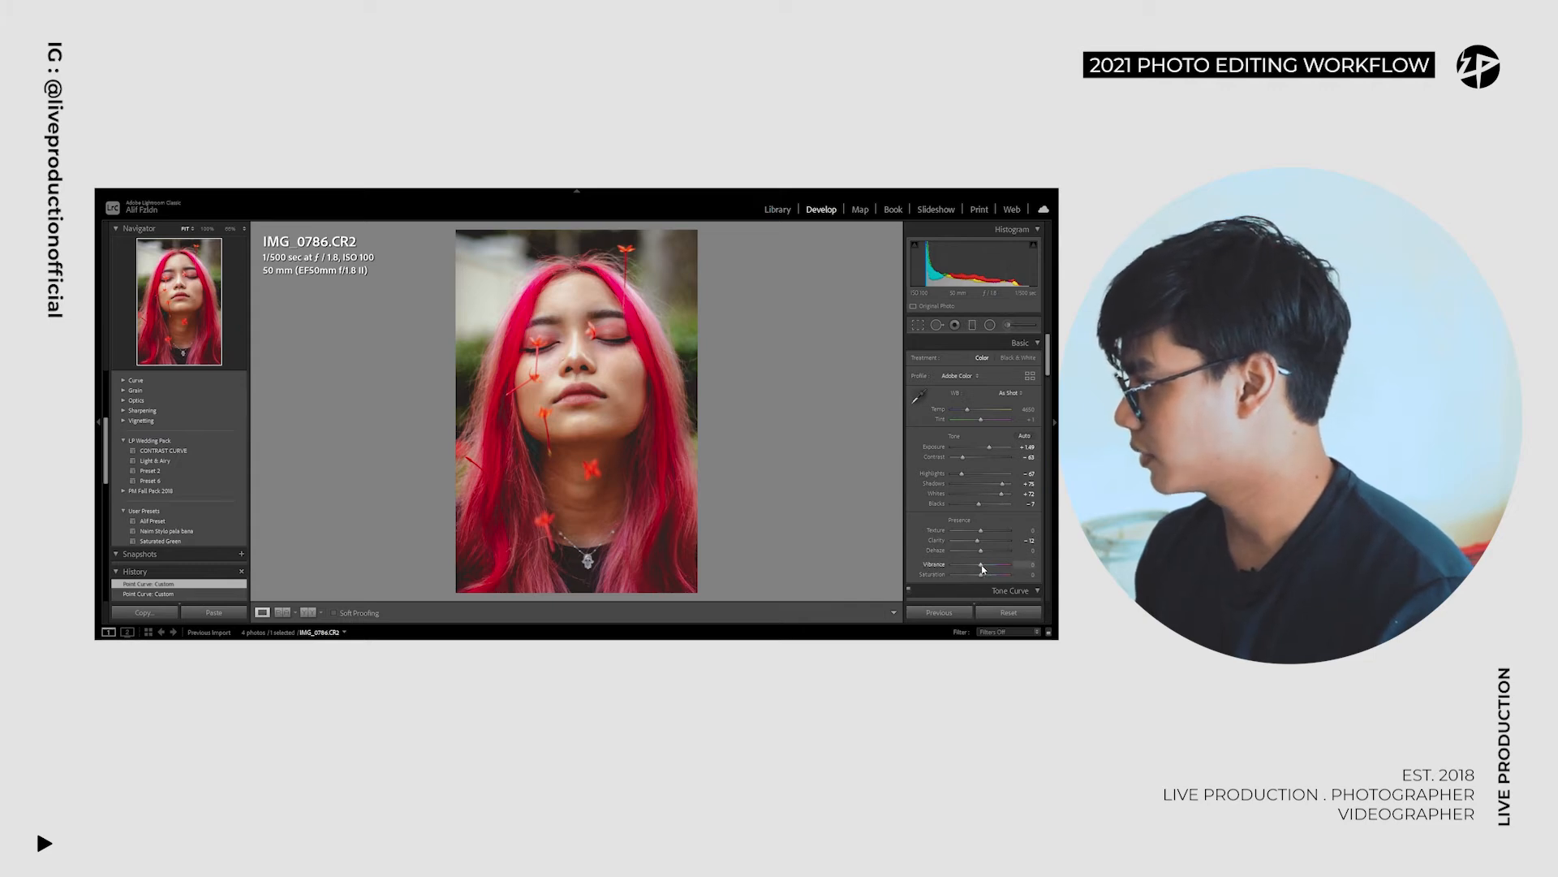
drag(982, 569, 996, 568)
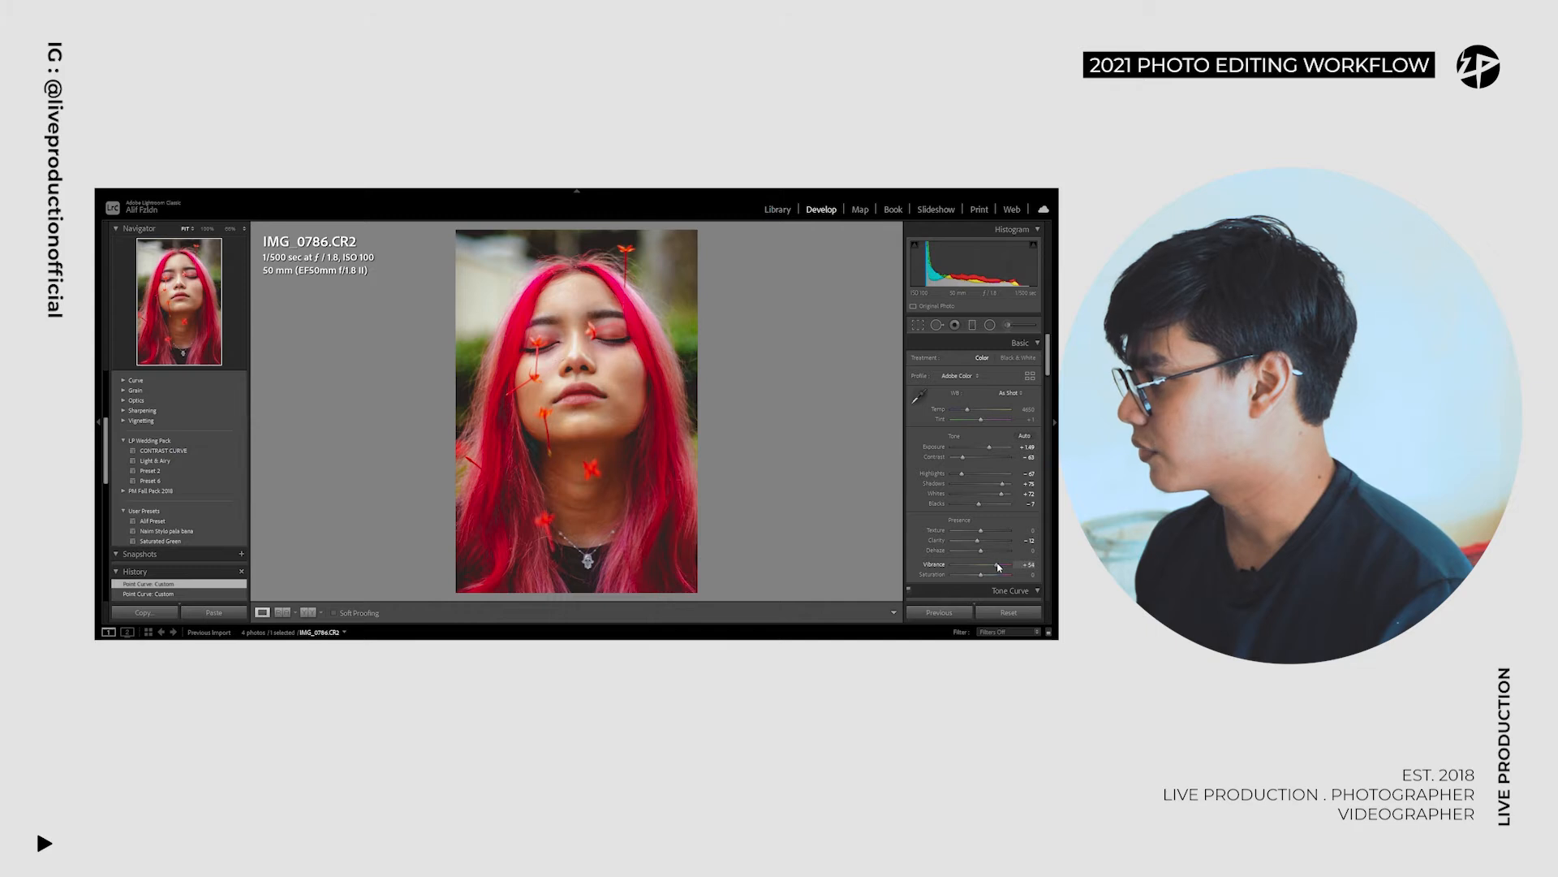
drag(982, 575, 971, 577)
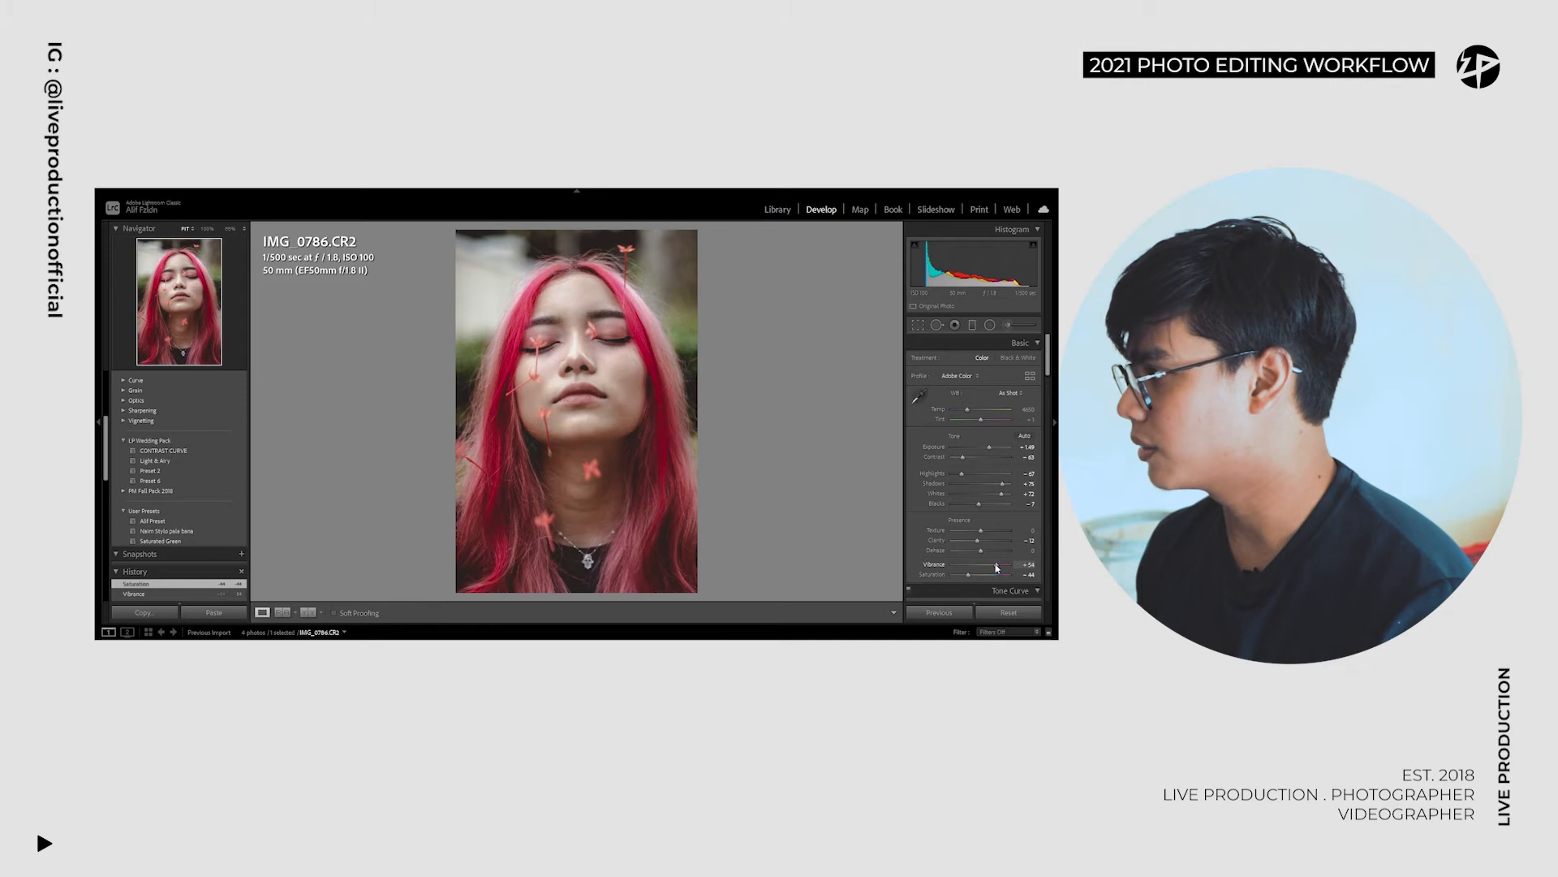
drag(999, 567, 998, 567)
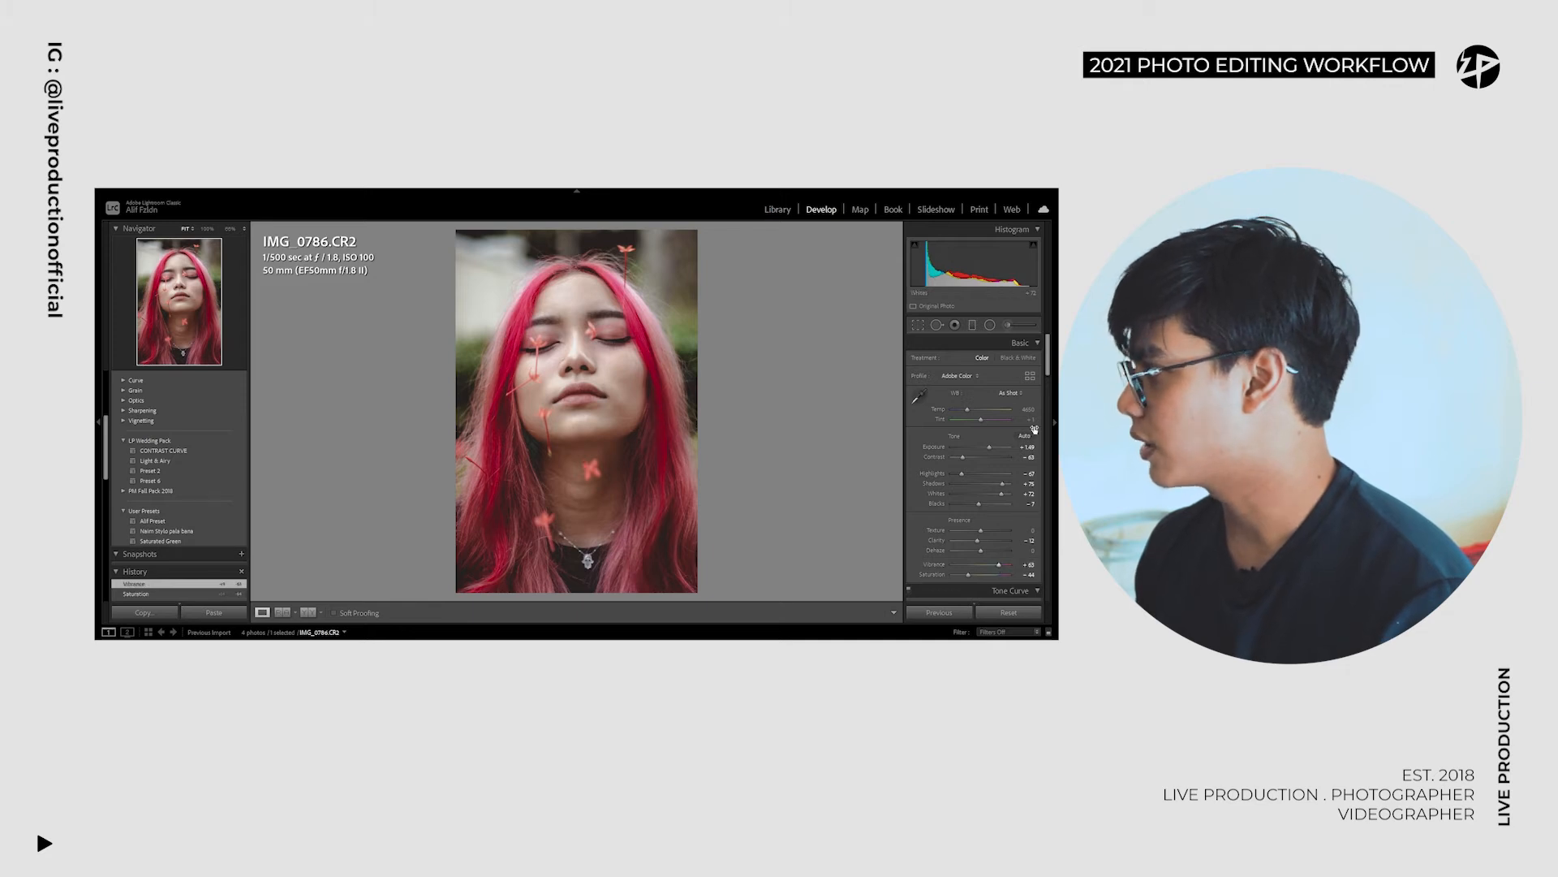
Step: Warm the photo's white balance by raising the temperature slightly and adjusting the tint
mouse_move(1047, 373)
mouse_down()
mouse_move(1048, 442)
mouse_move(1051, 368)
mouse_up()
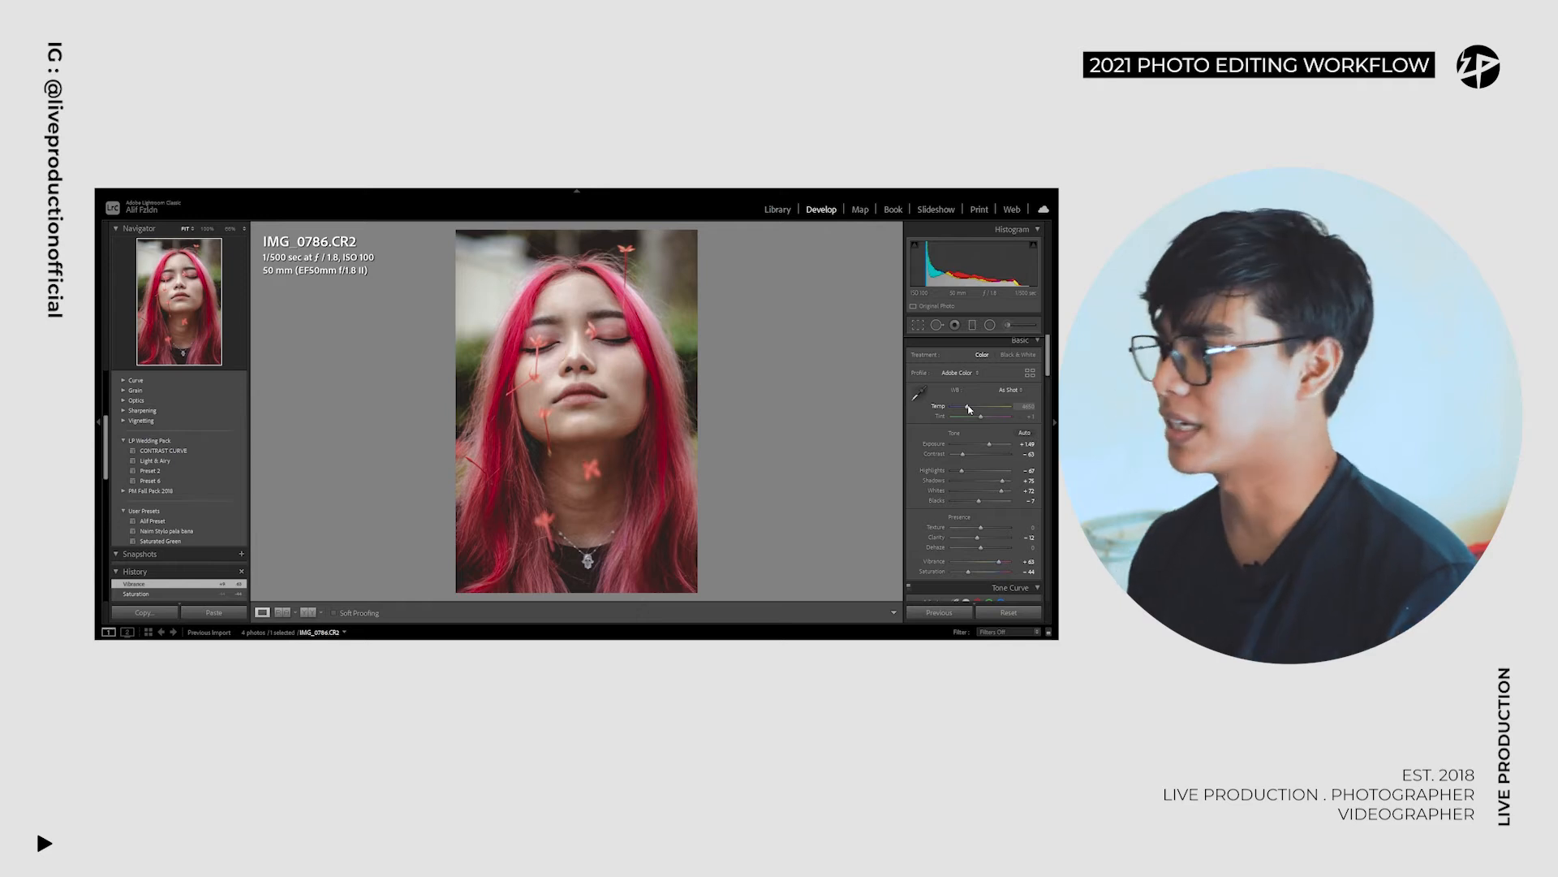
drag(969, 409, 973, 408)
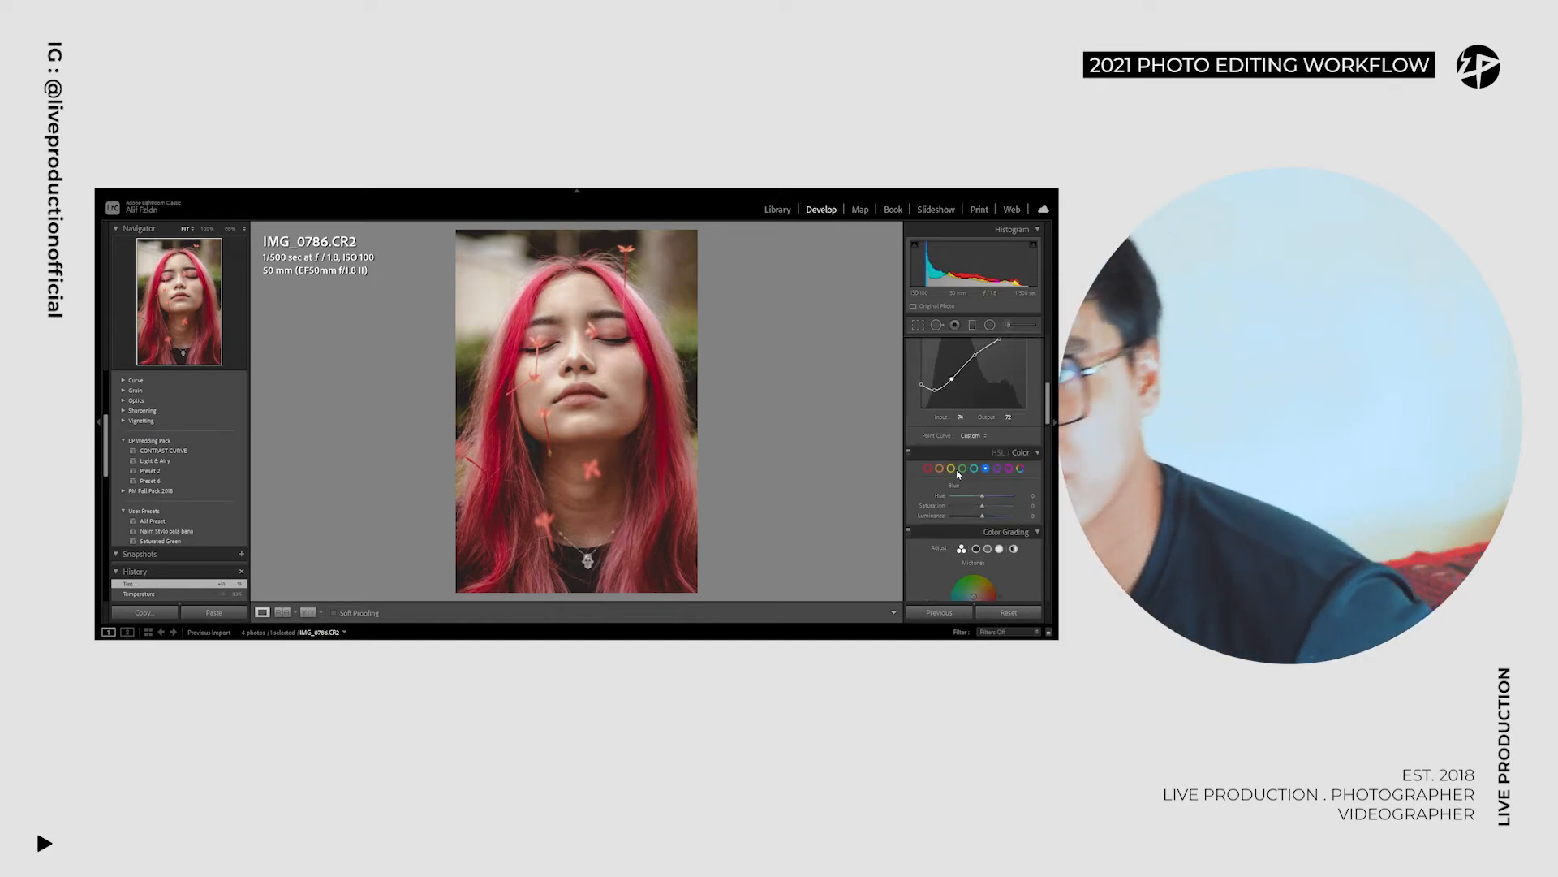
Step: Adjust the orange saturation and luminance for the skin and increase the red saturation for the hair
click(941, 470)
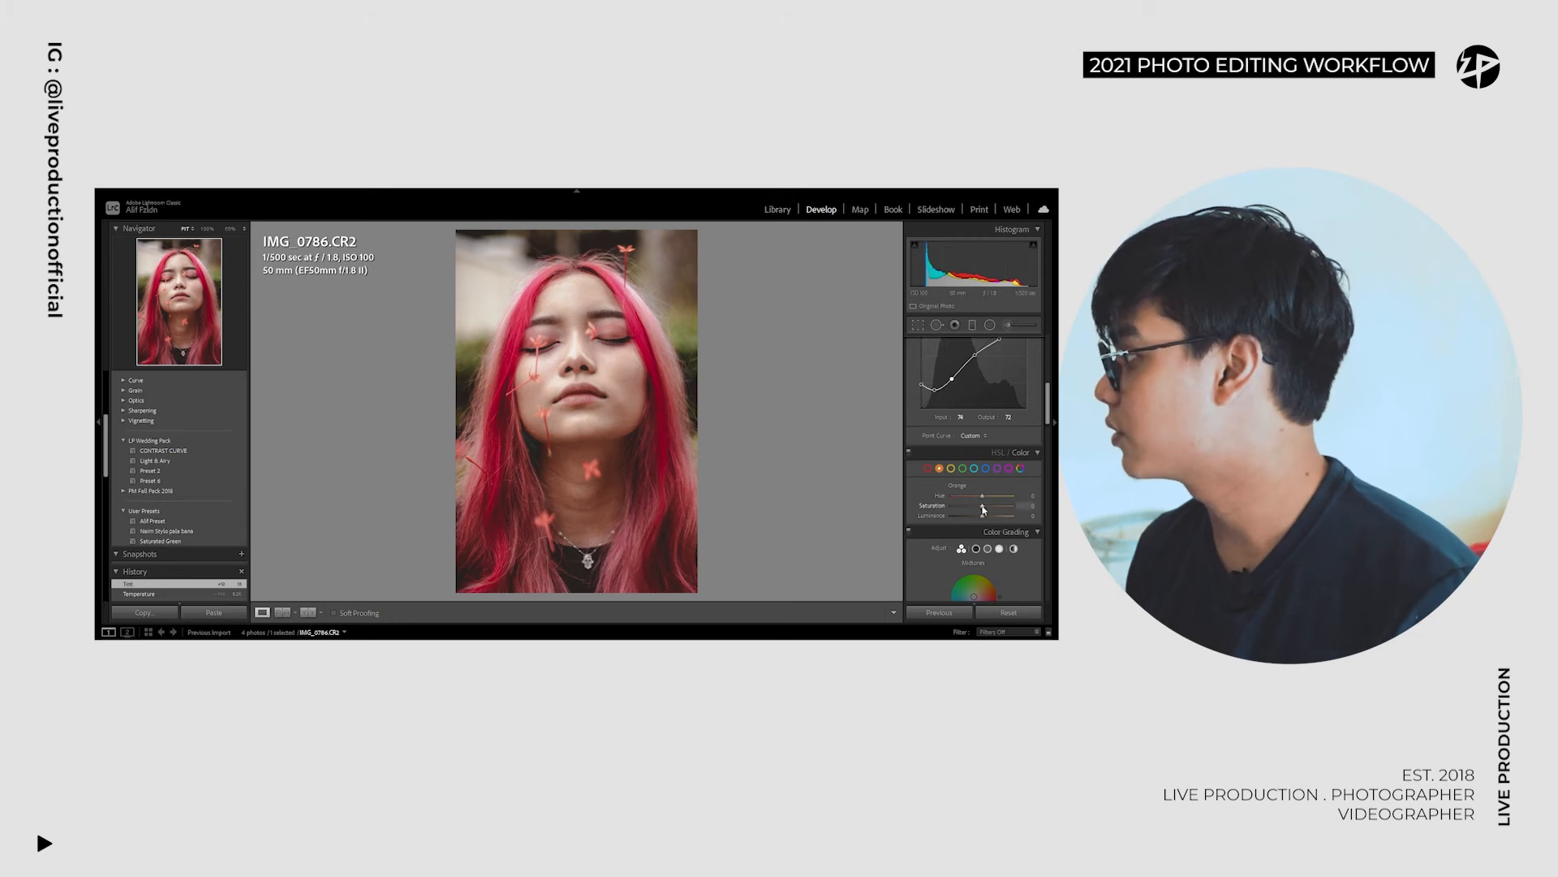
drag(988, 508, 983, 496)
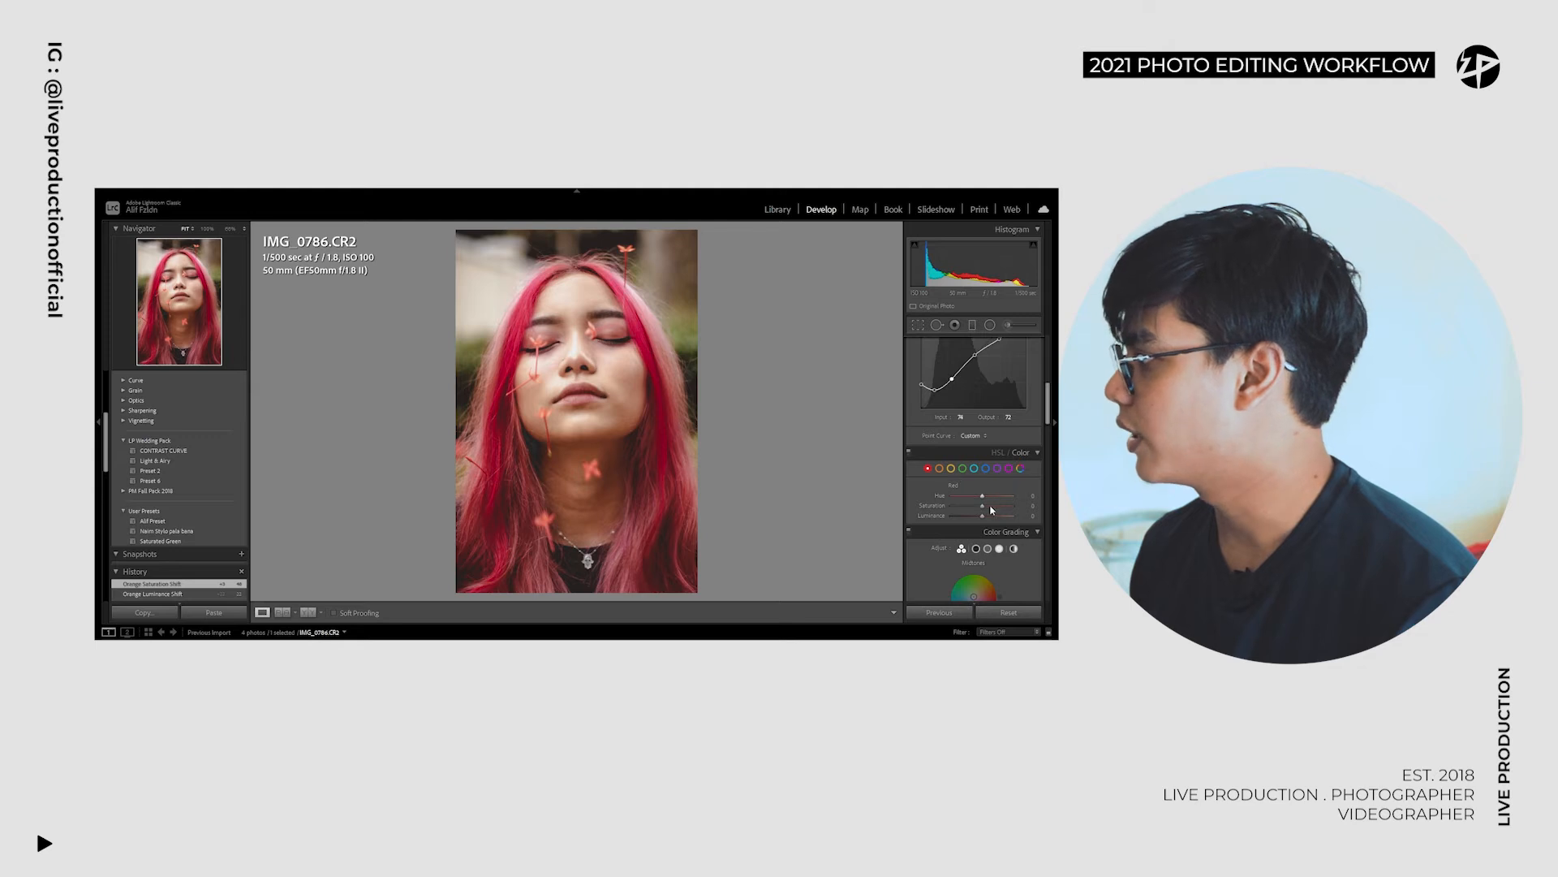
drag(991, 509, 995, 506)
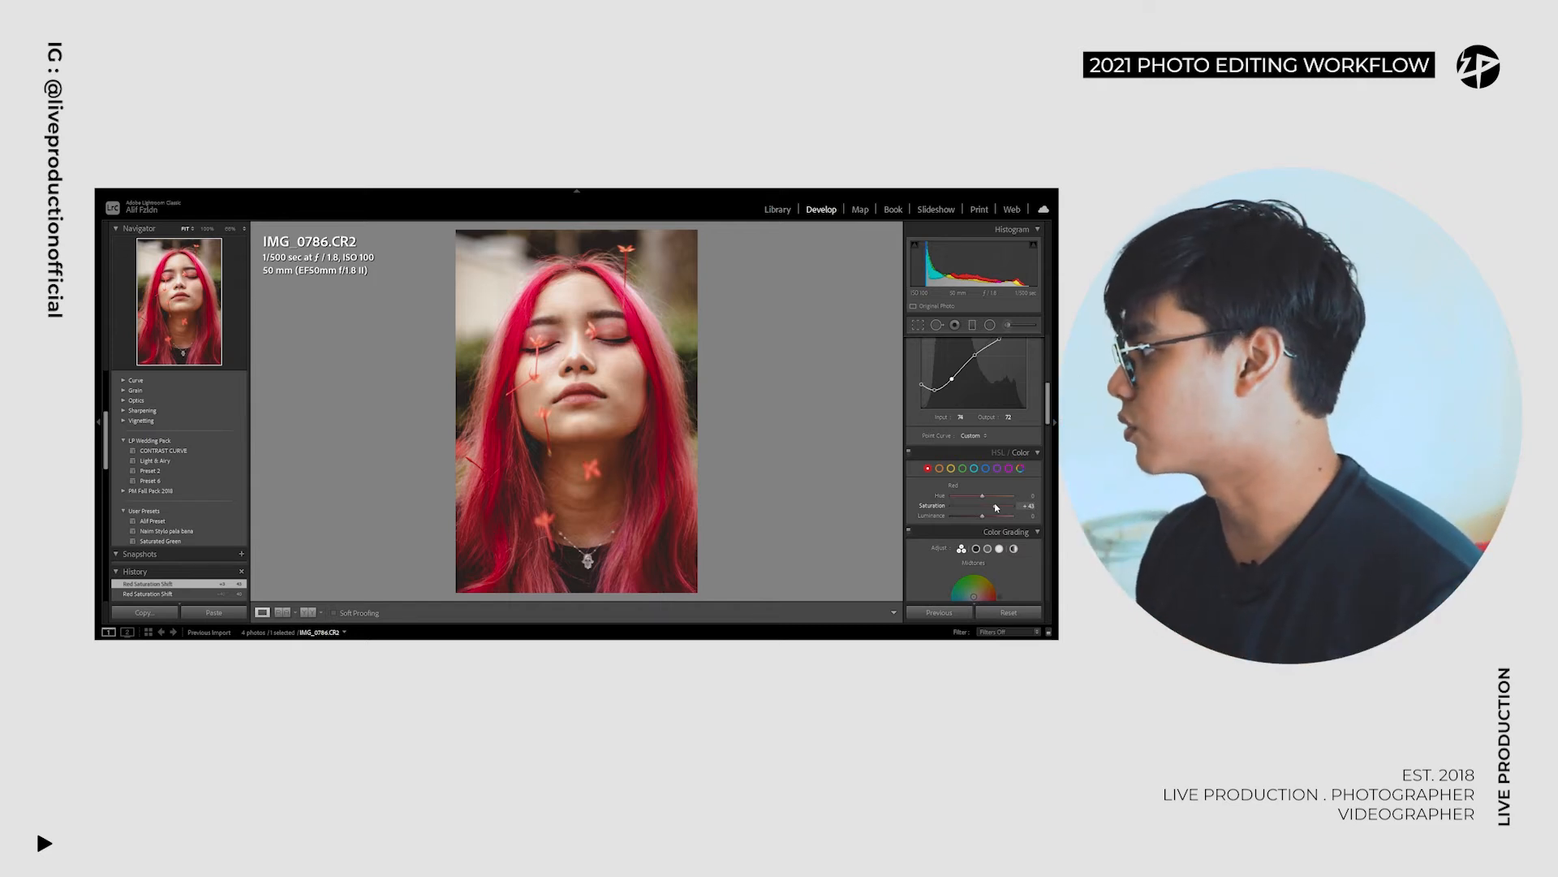
Step: Fine-tune the red saturation, shift yellow to about +20 hue and -50 saturation with slightly lower luminance, and slightly reduce green saturation
drag(996, 508, 999, 508)
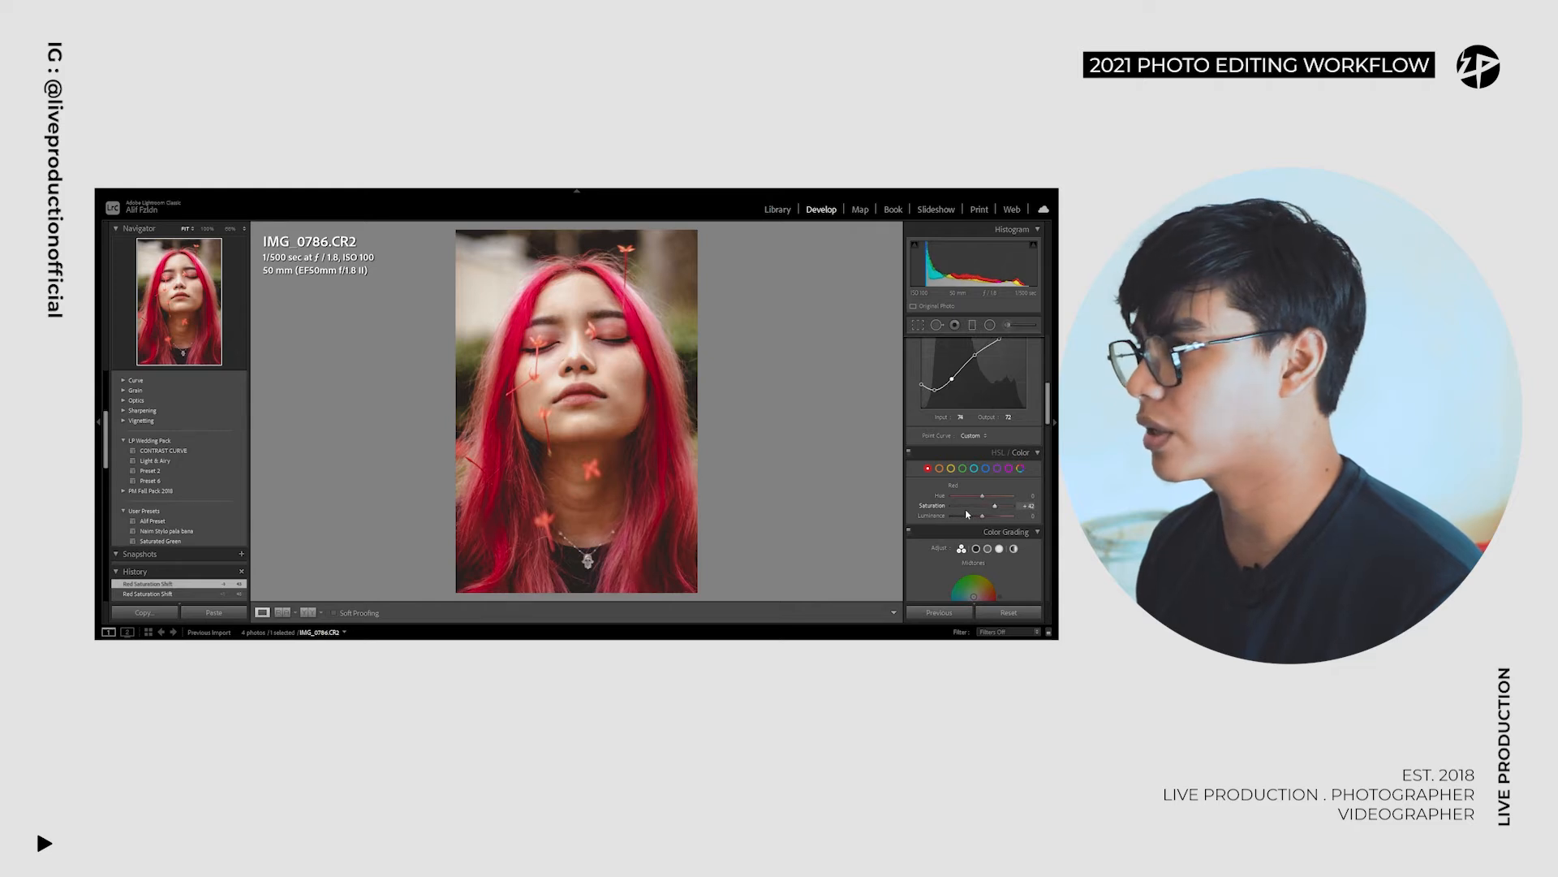
click(951, 470)
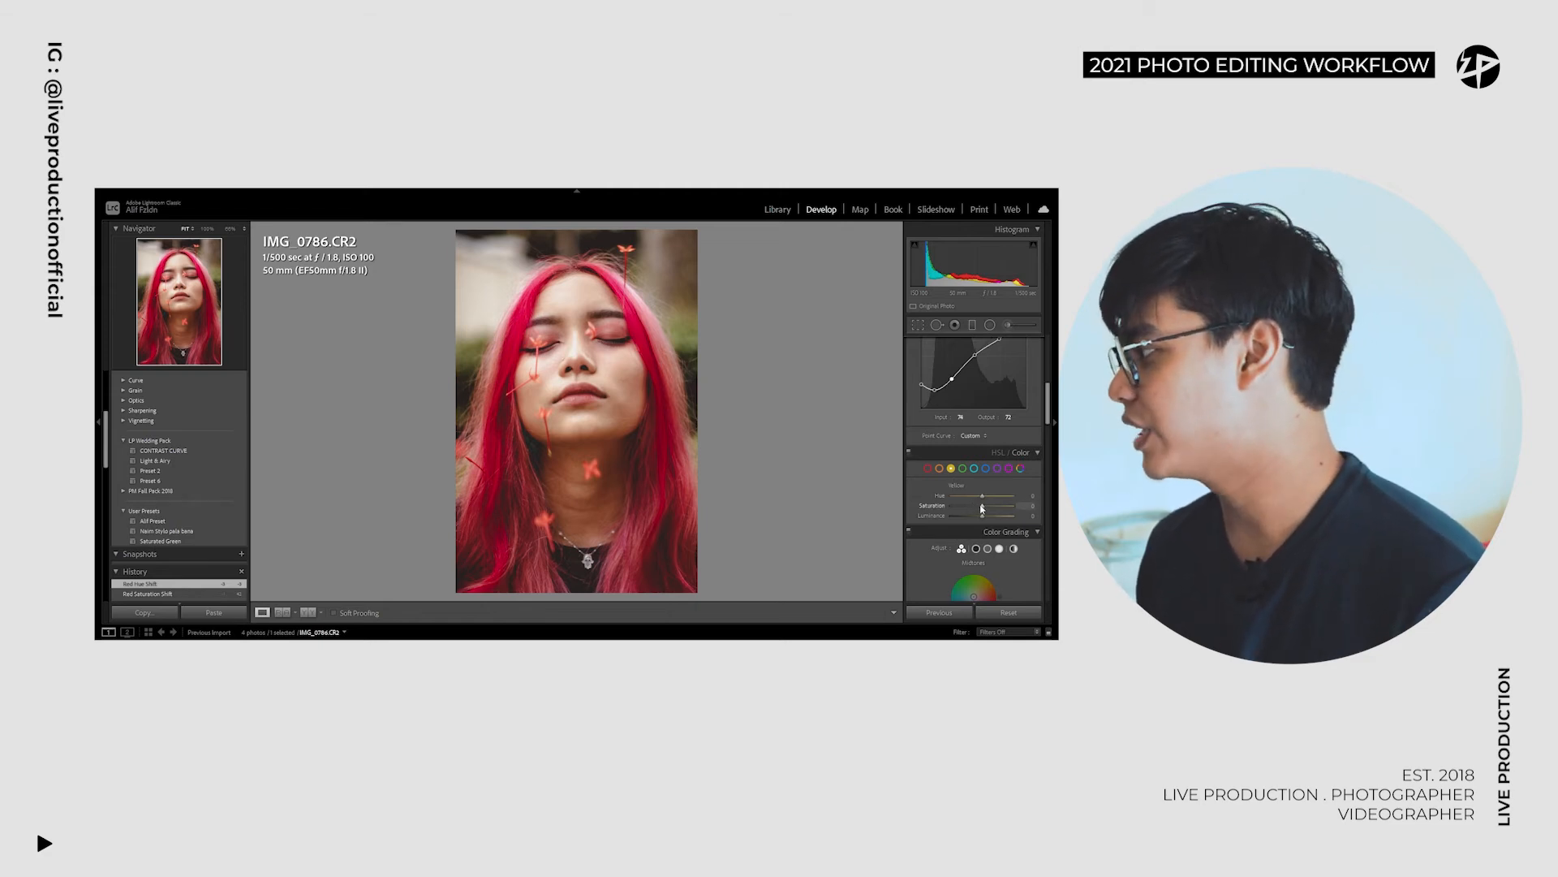
mouse_move(983, 510)
mouse_down()
mouse_move(933, 513)
mouse_move(965, 508)
mouse_up()
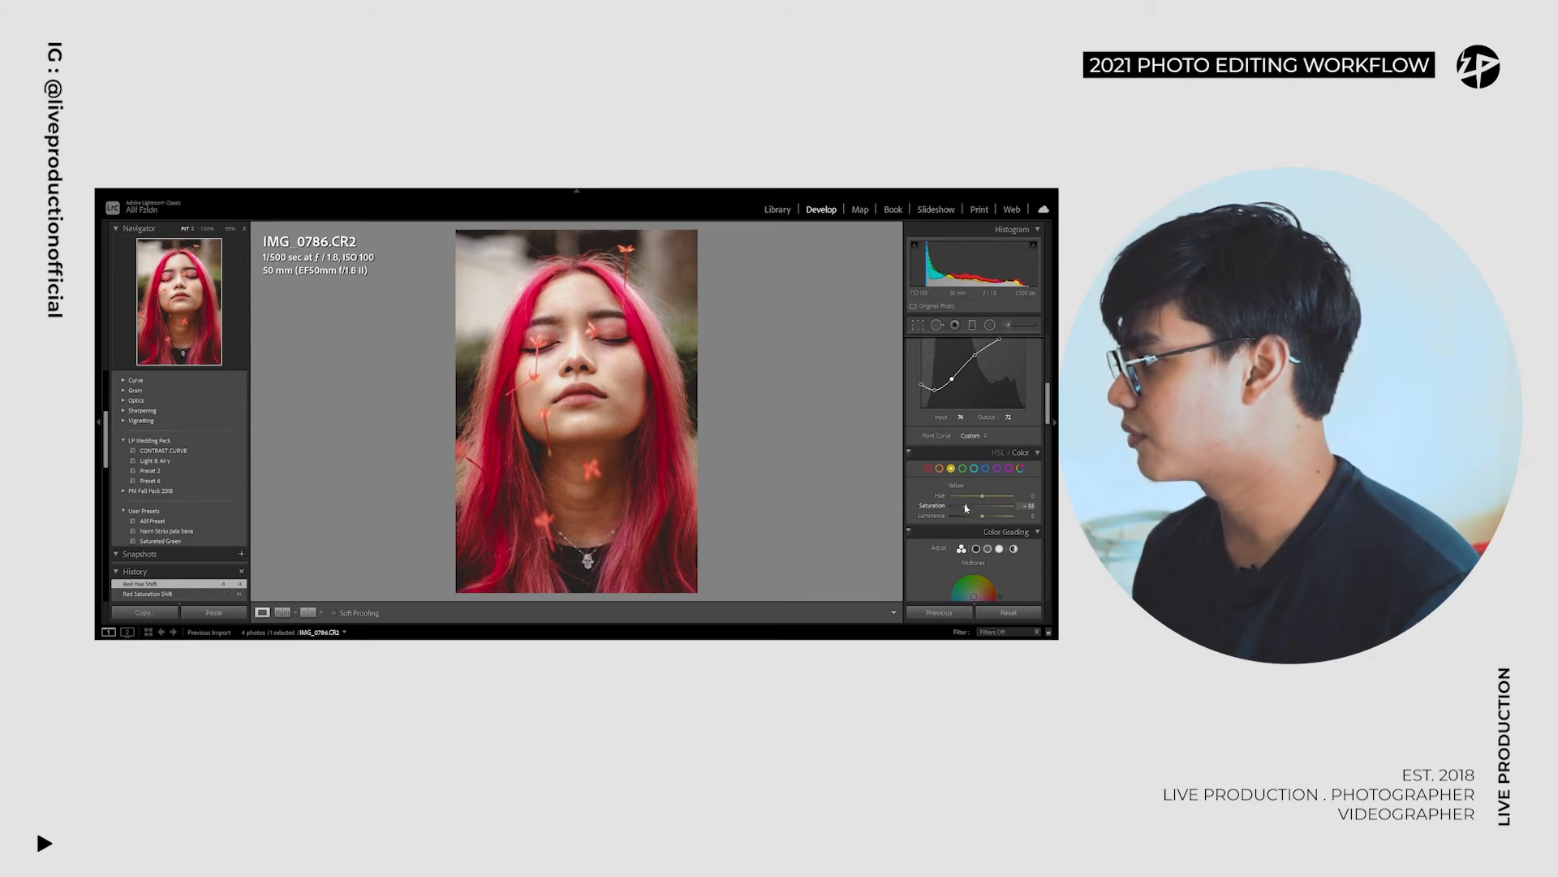
drag(966, 508, 967, 507)
drag(982, 496, 989, 501)
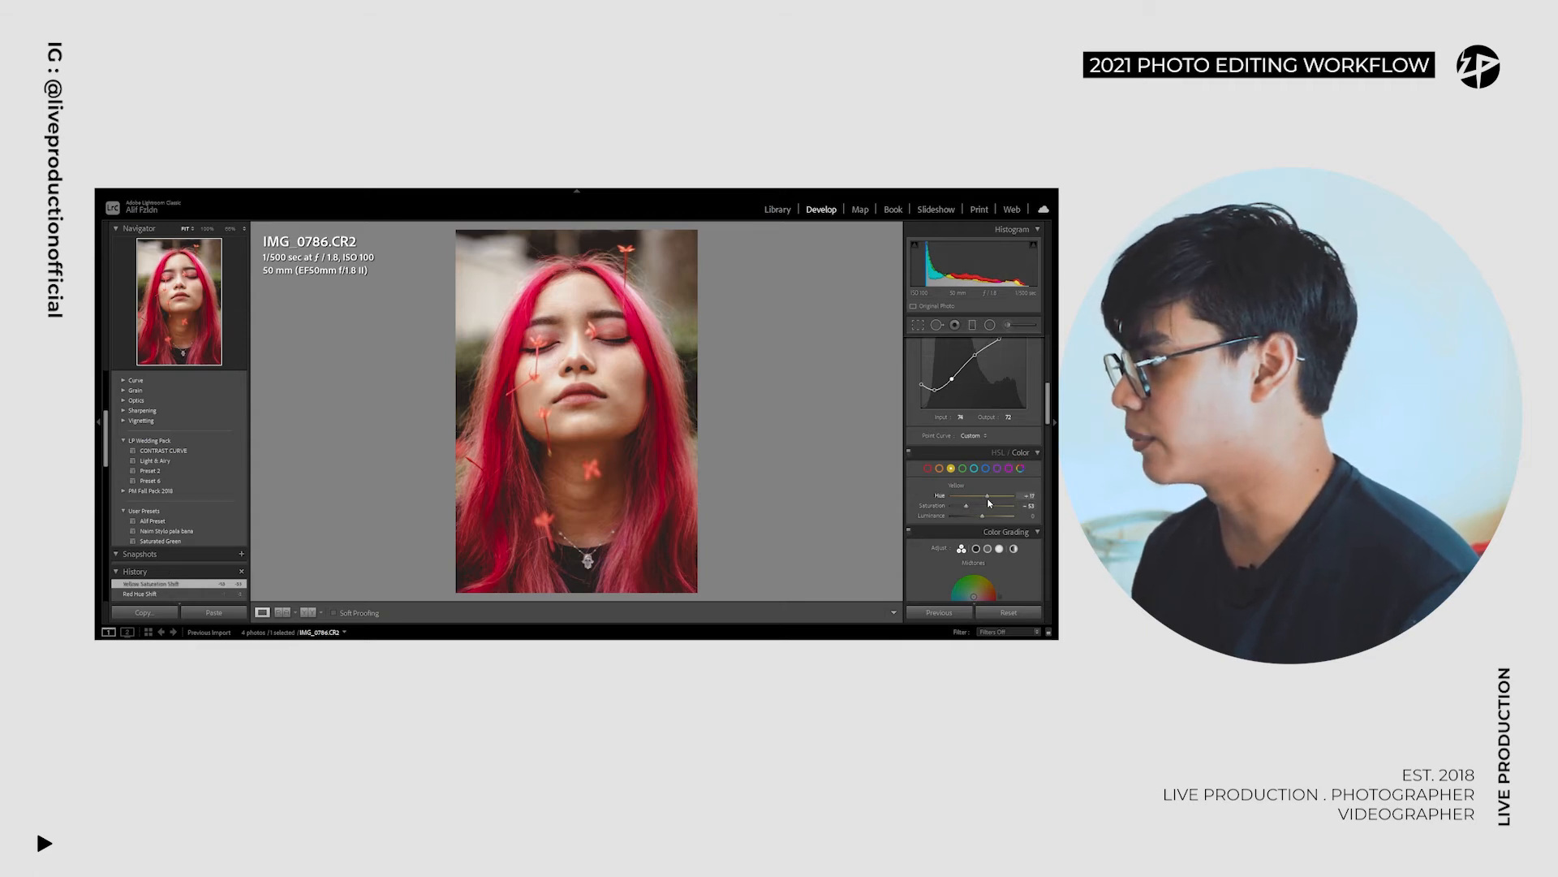
drag(990, 502, 981, 517)
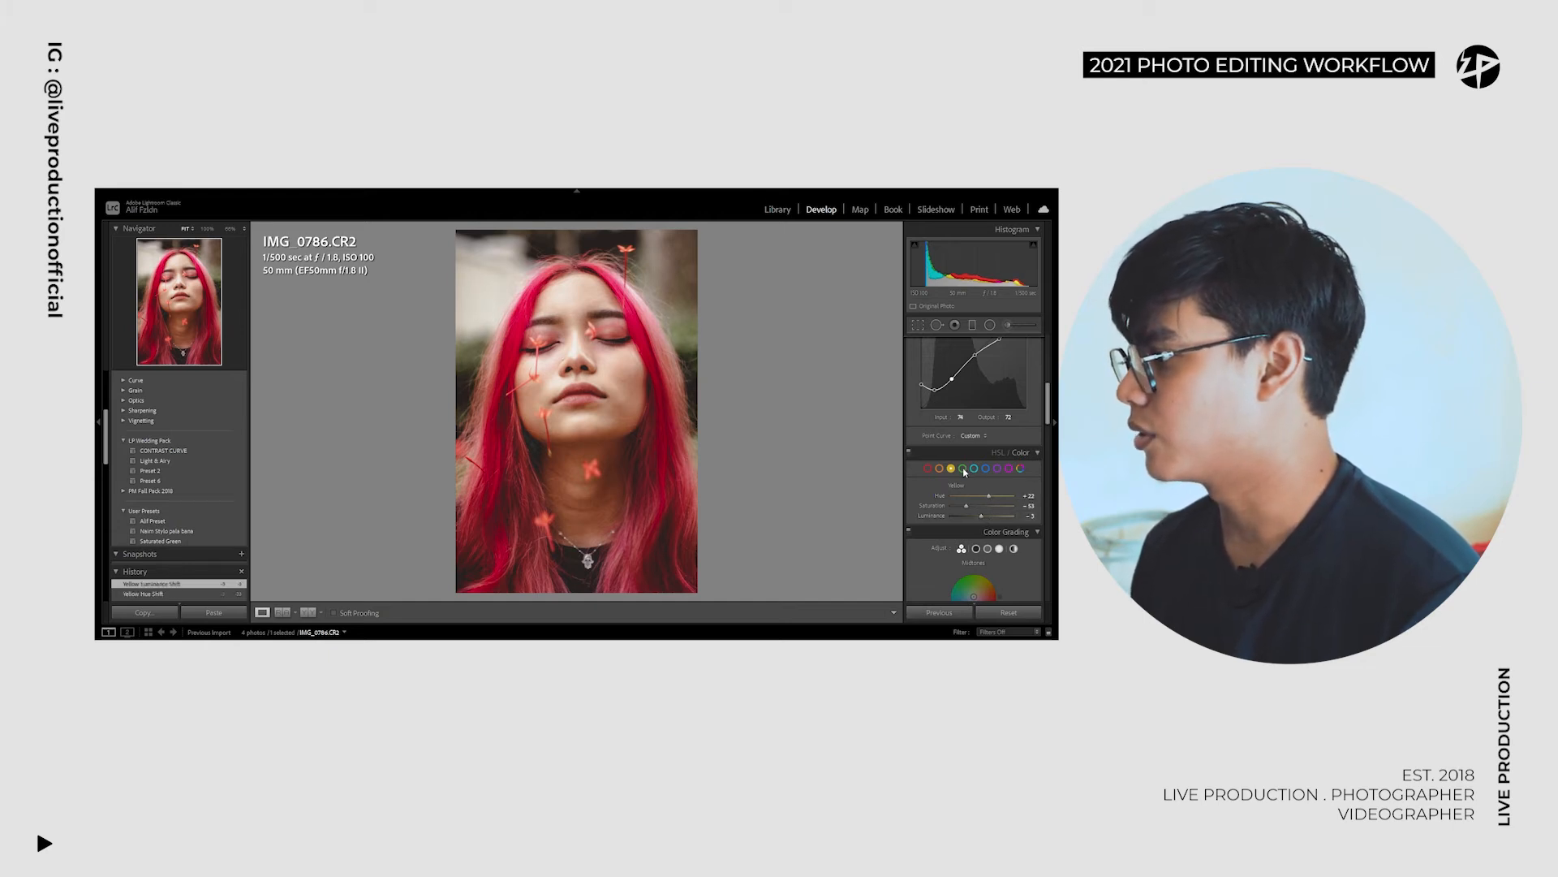
drag(982, 506, 979, 510)
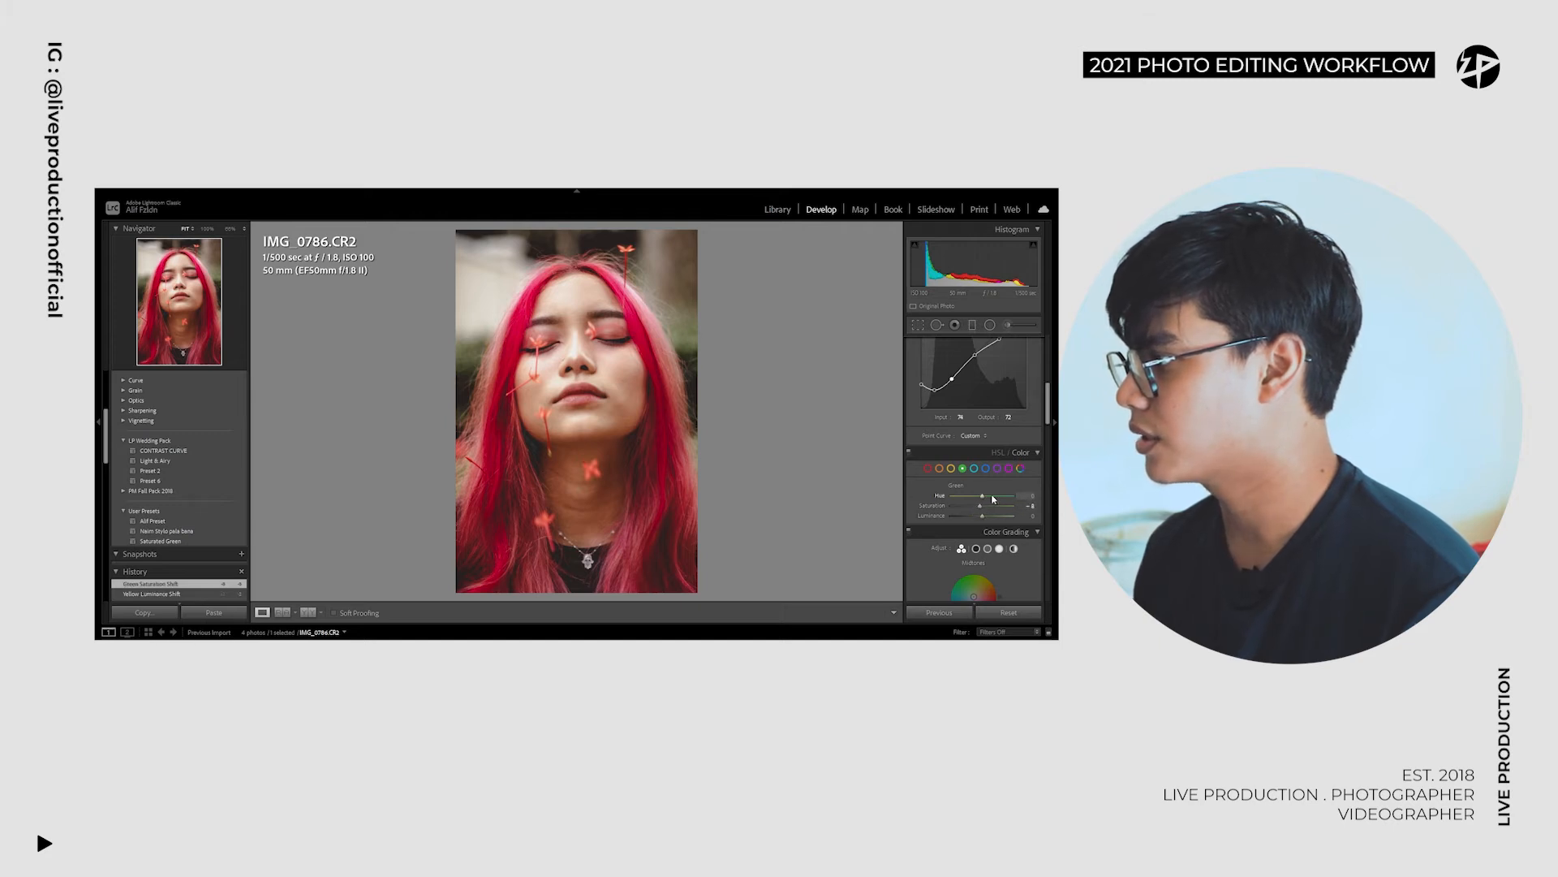
Step: Enable profile corrections for the portrait's Canon 50 mm lens
drag(1047, 406, 1047, 445)
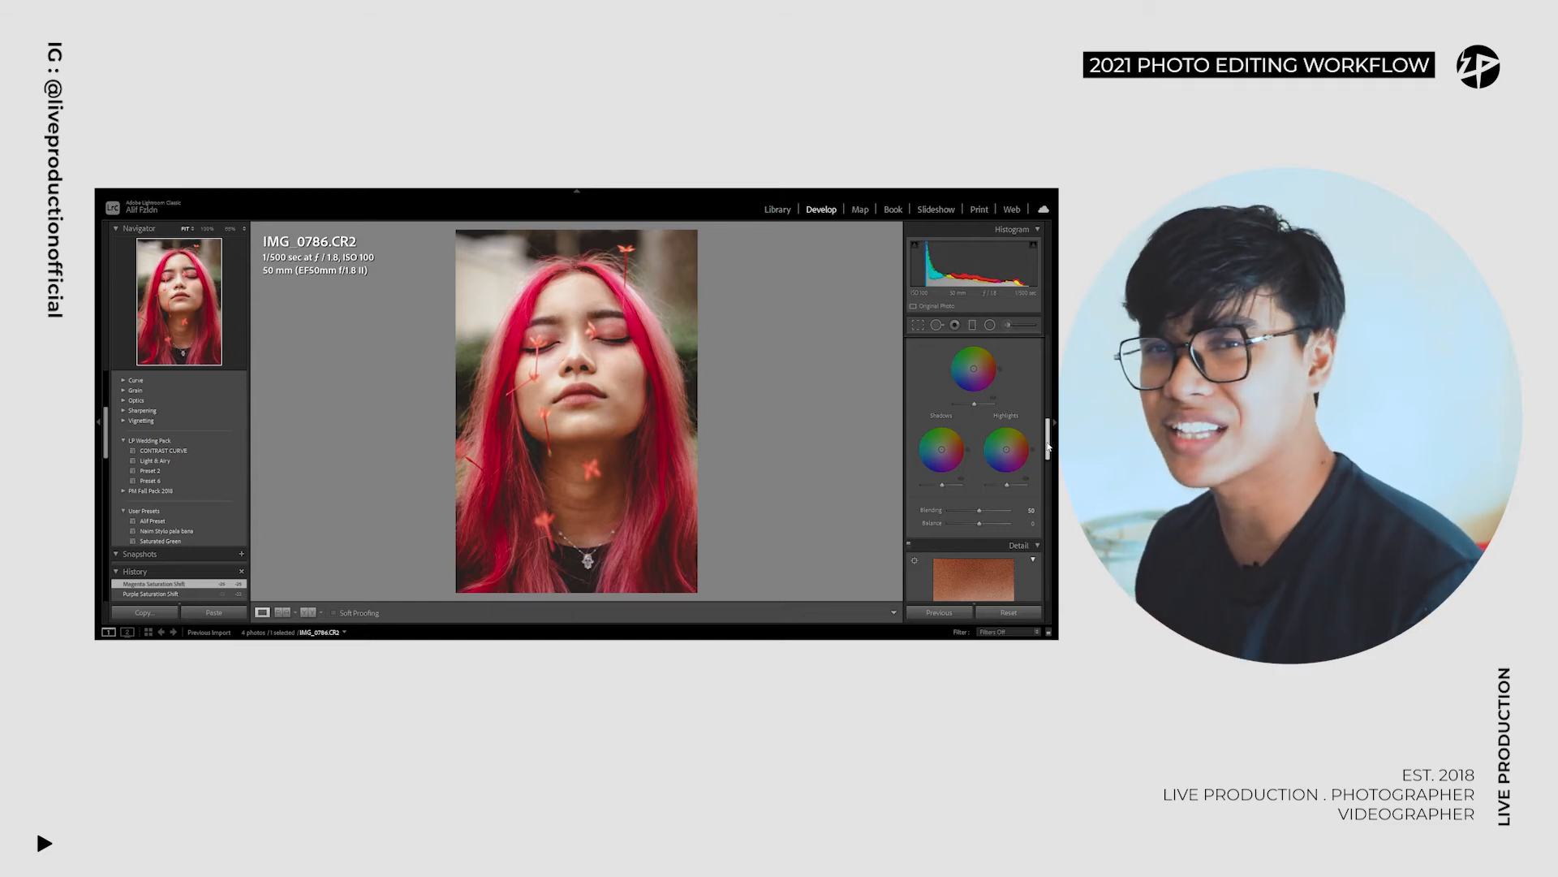
drag(1047, 446, 1047, 502)
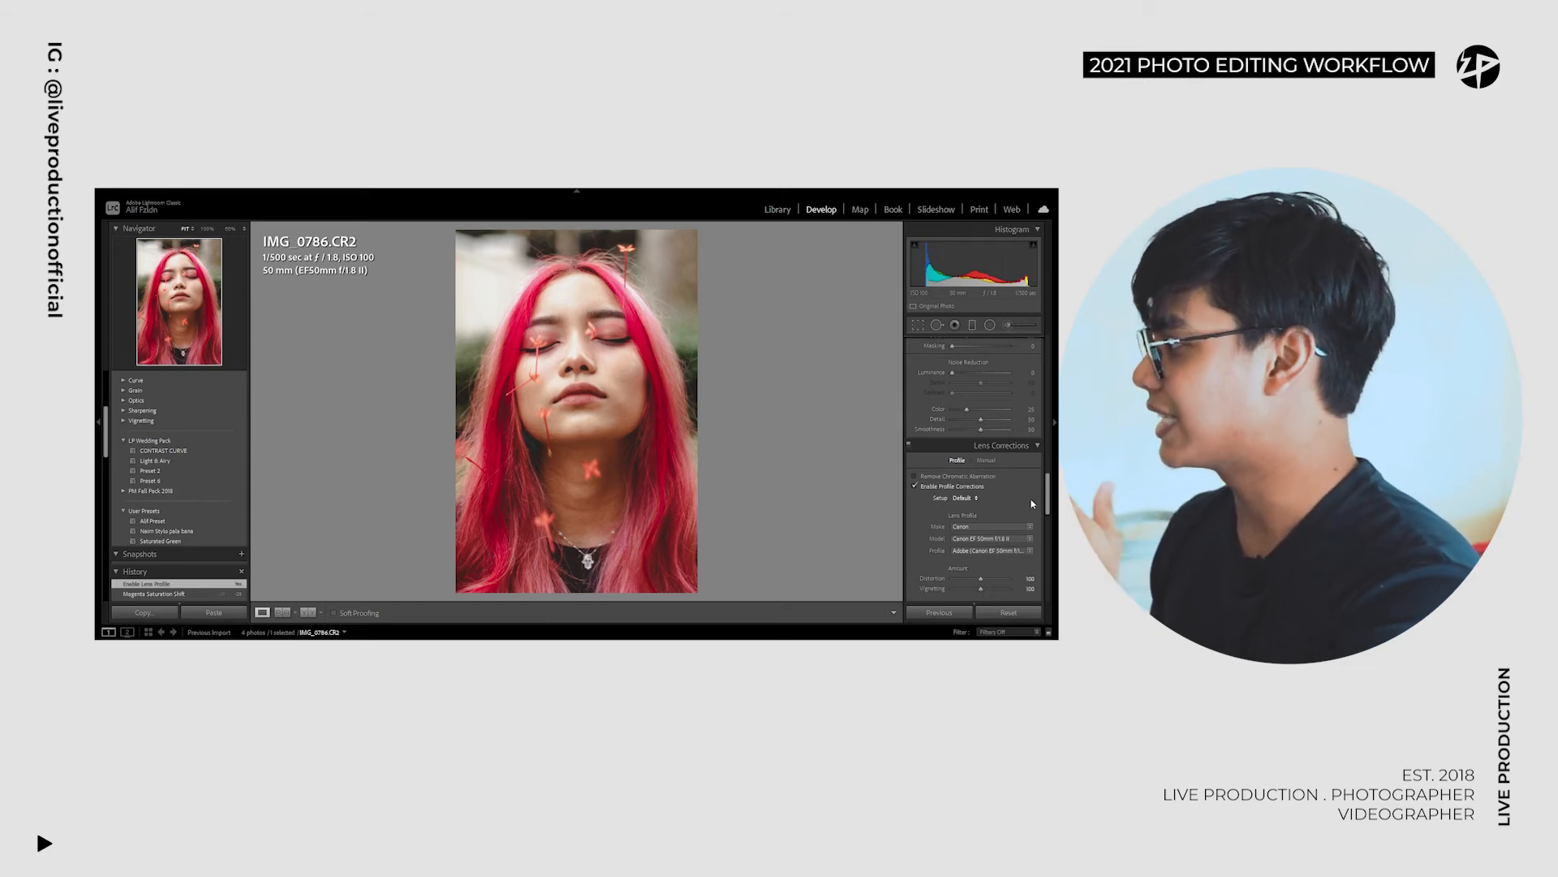
Step: Color grade the shadows, midtones and highlights, giving the midtones and highlights a subtle warm orange tint
drag(1046, 497, 1043, 434)
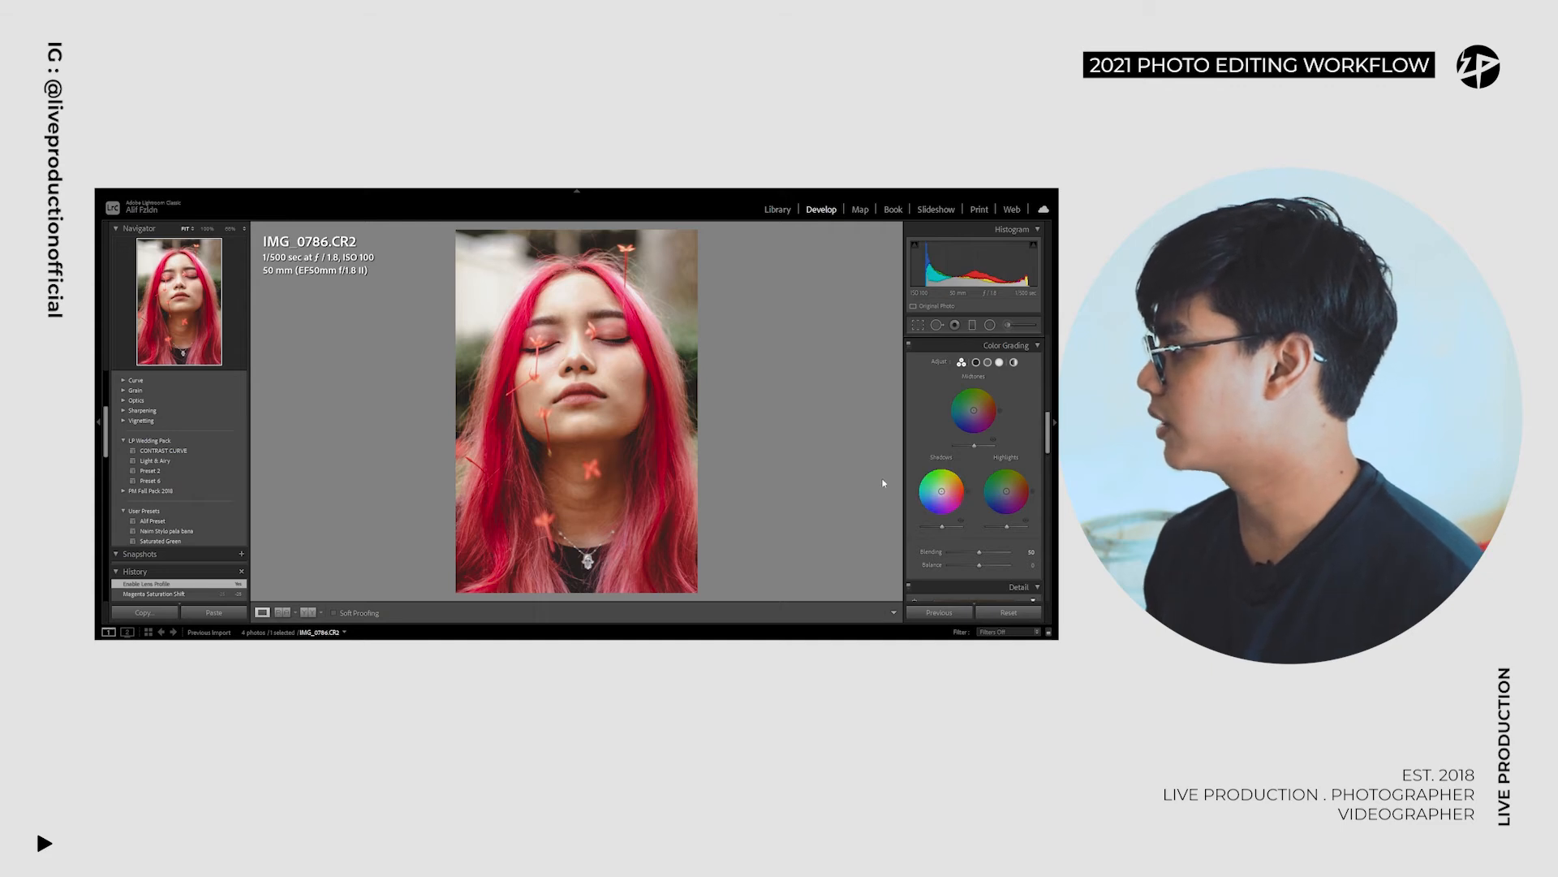
drag(942, 494, 1009, 488)
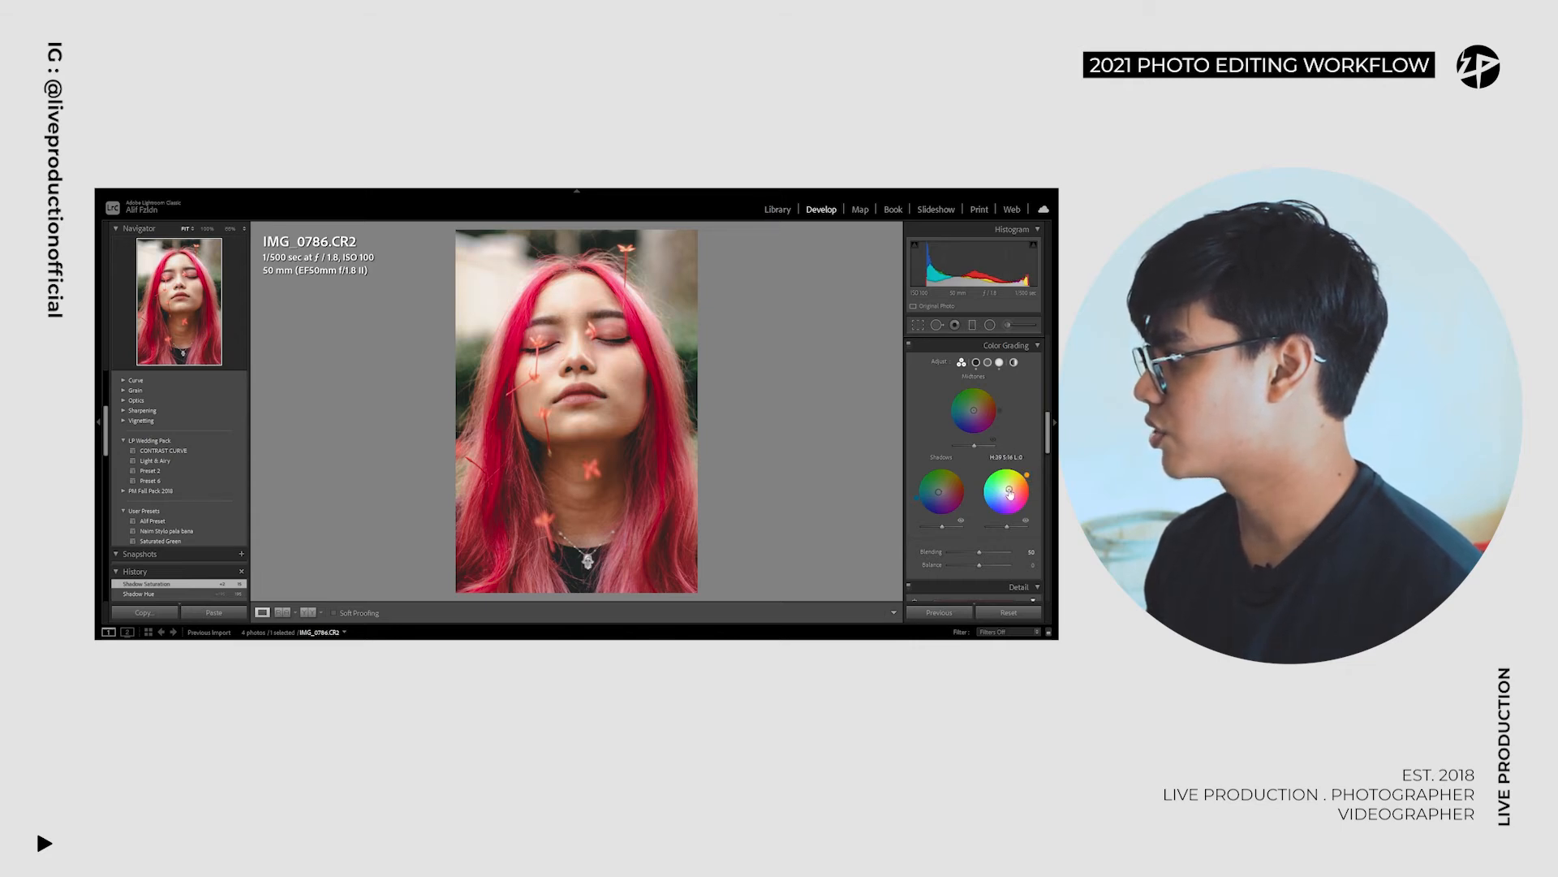
drag(979, 407, 978, 408)
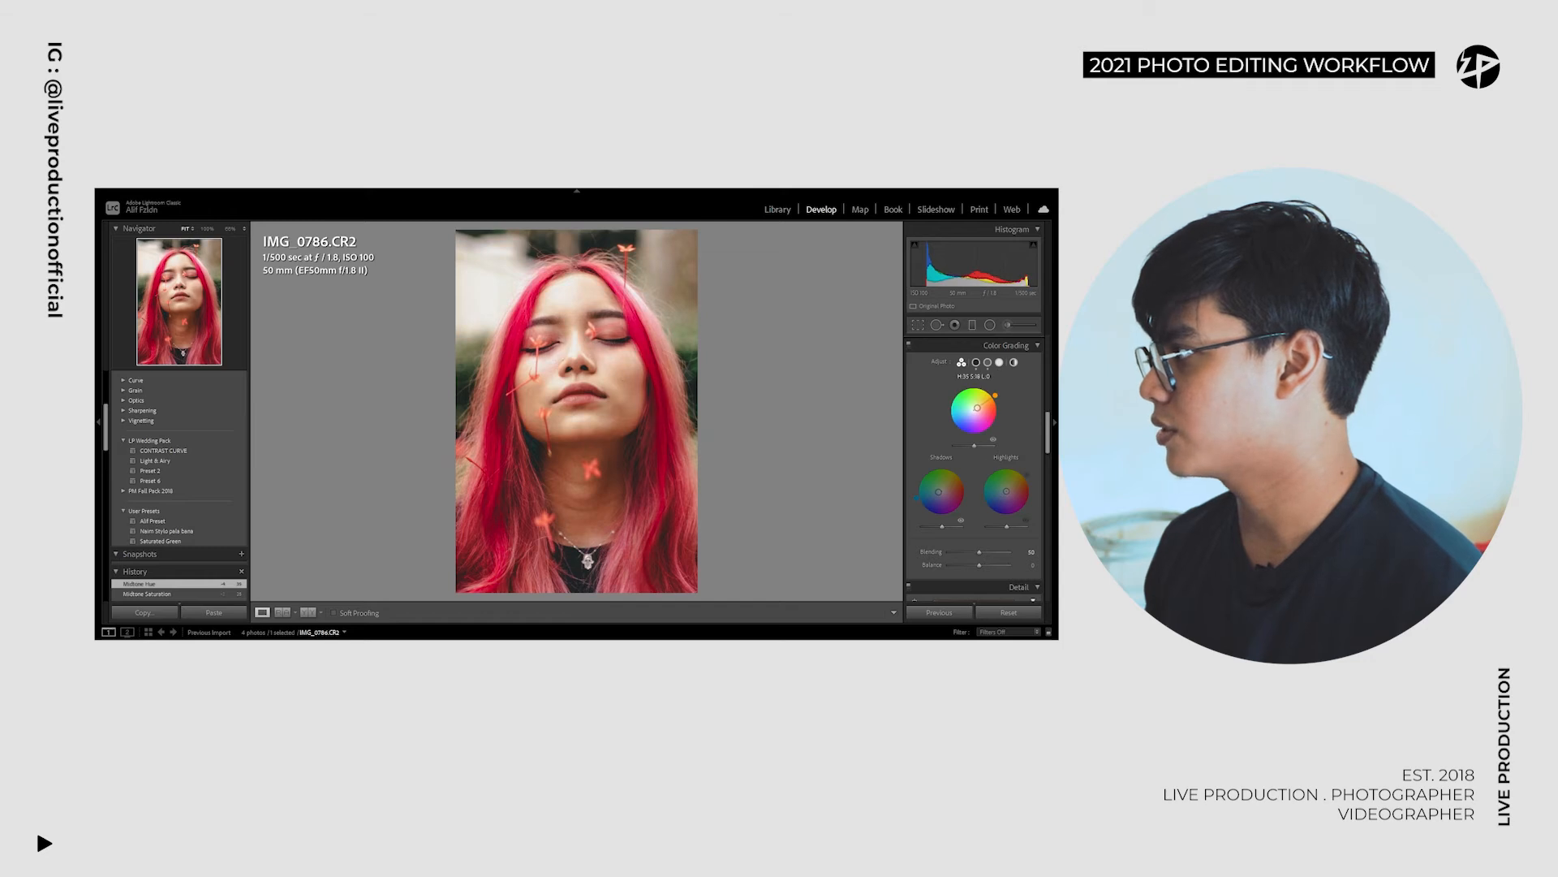
drag(997, 398, 996, 398)
double_click(940, 527)
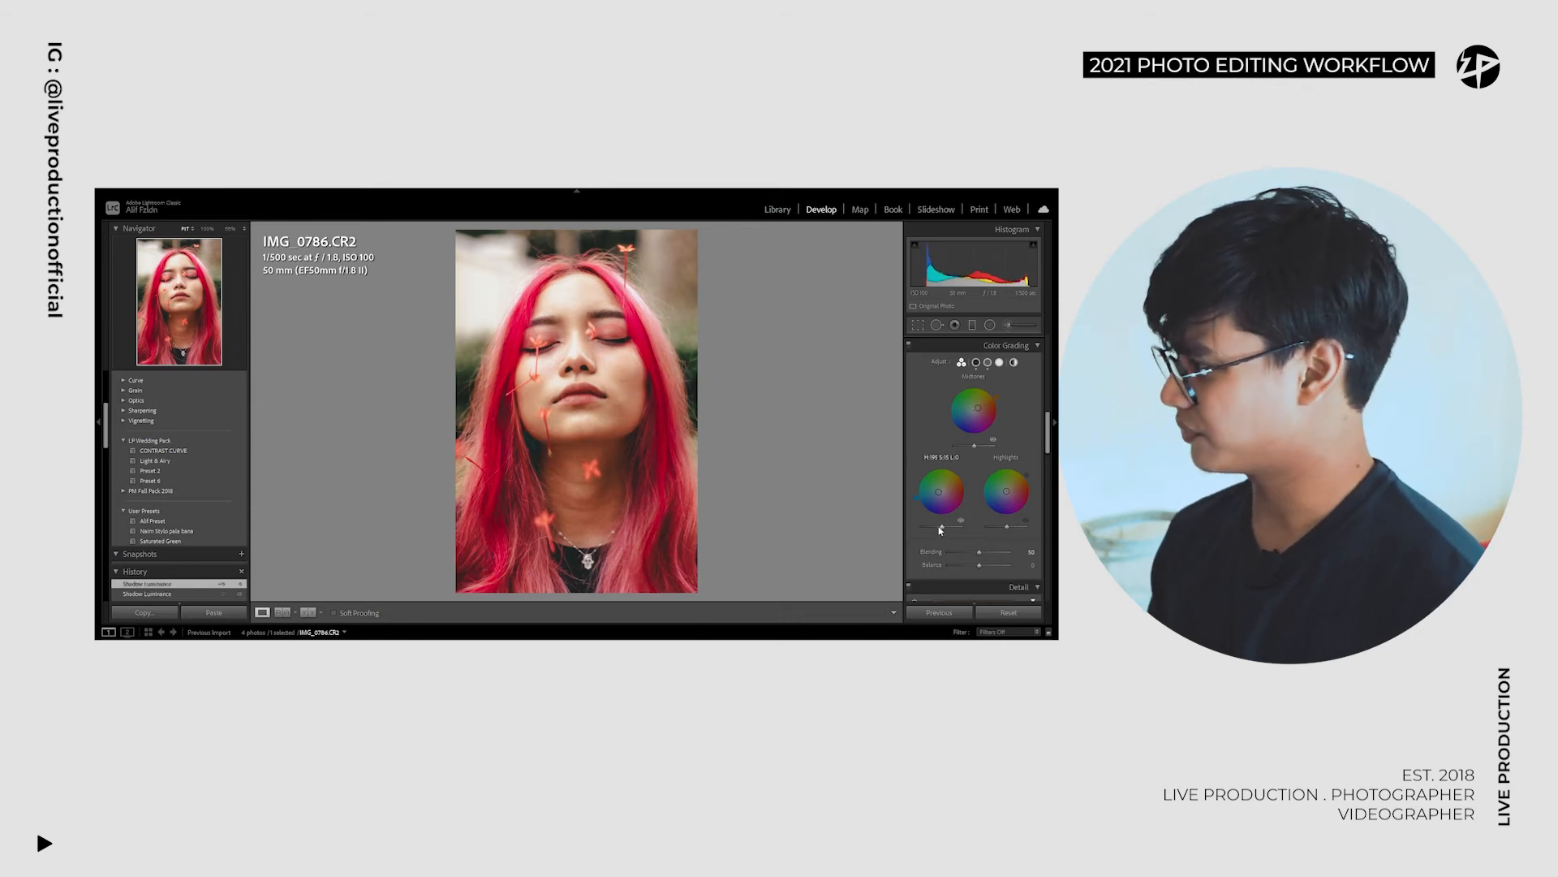
drag(939, 493, 1007, 491)
Step: Raise the sharpening amount to about 80 and increase its masking to restrict sharpening to the edges
scroll(969, 441, down, 5)
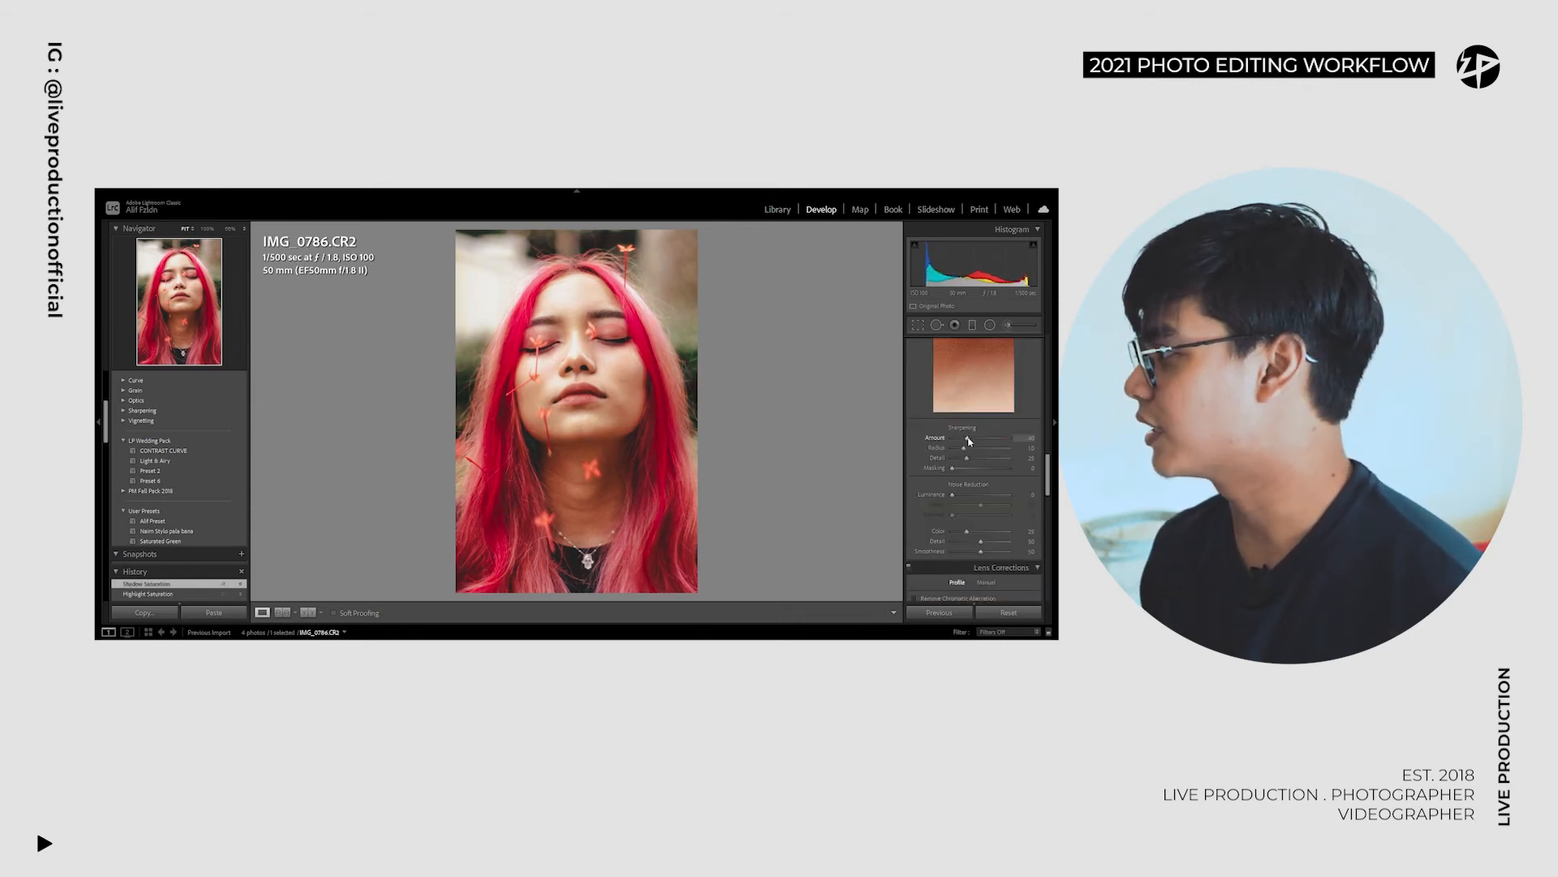
drag(968, 441, 983, 441)
scroll(948, 526, up, 1)
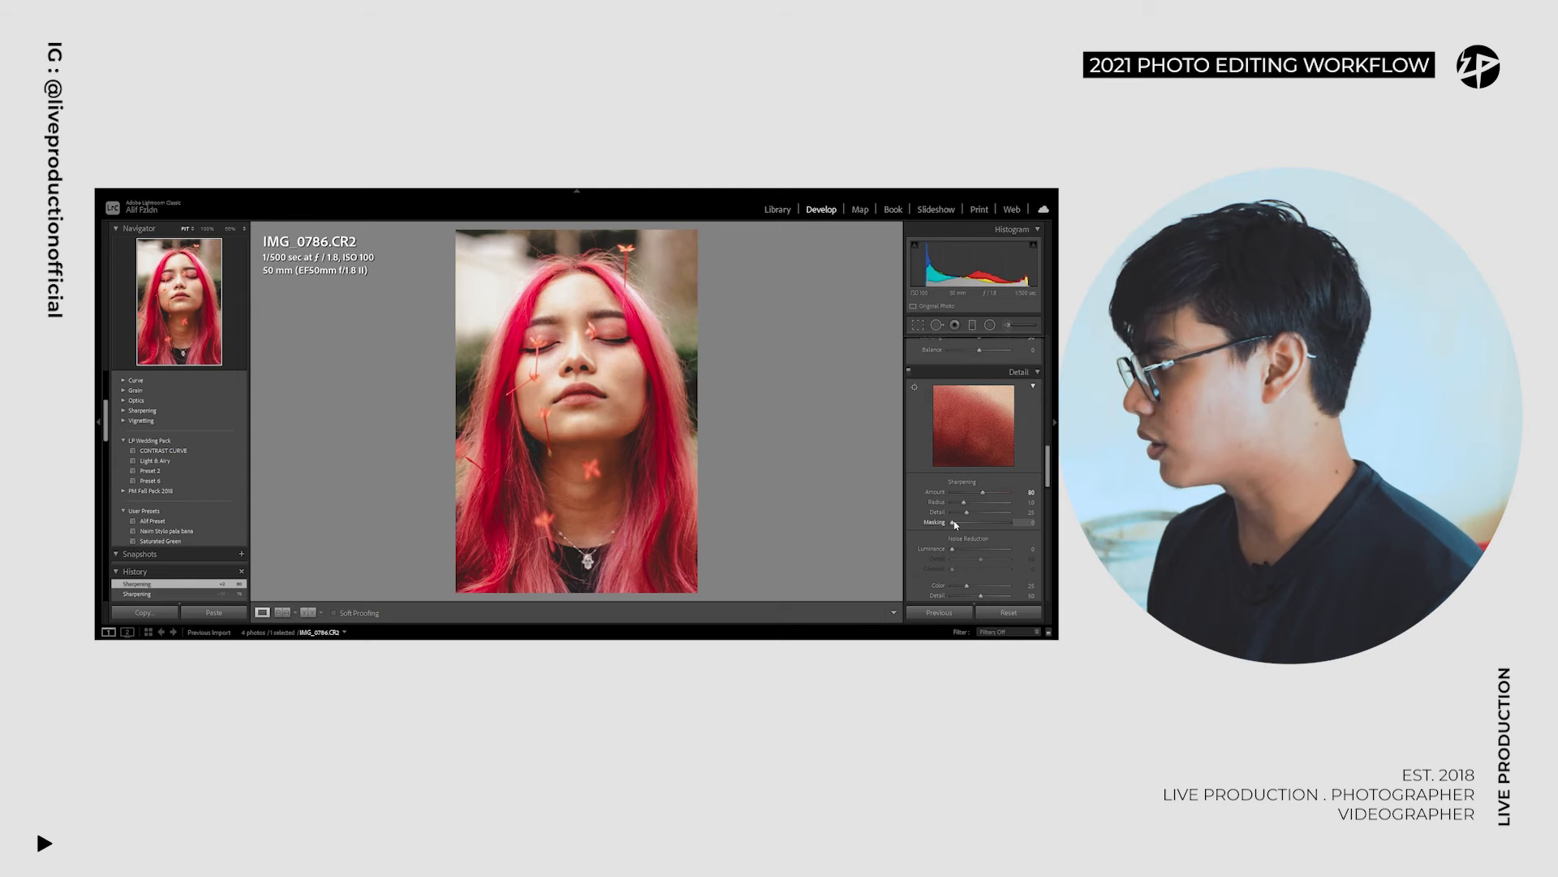
key(alt)
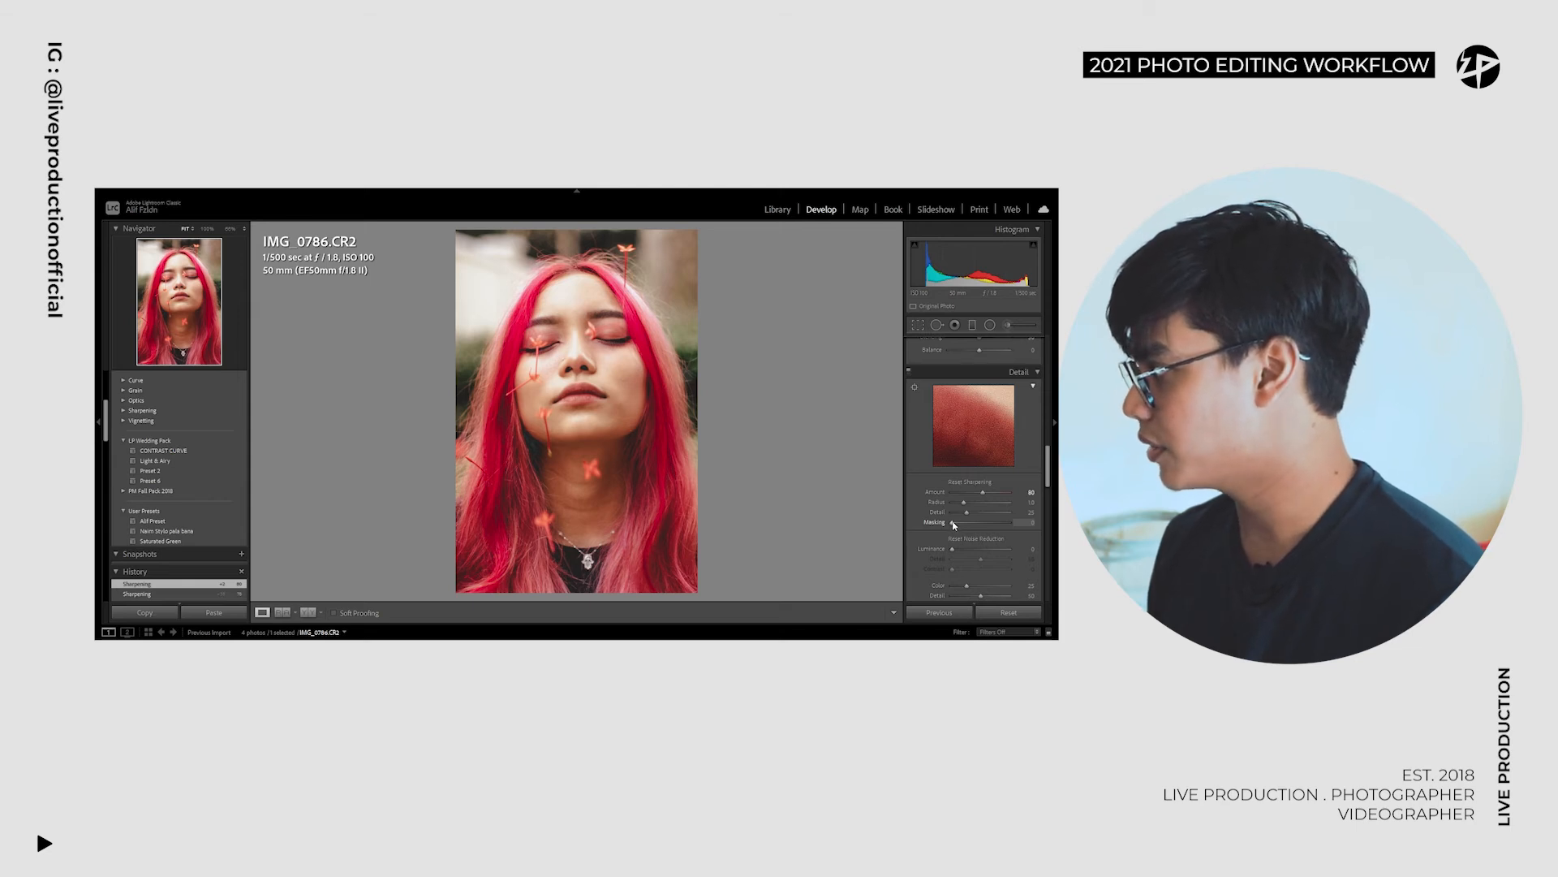
drag(954, 525, 996, 522)
Step: Calibrate the shadow tint and the red, green and blue primaries, setting the blue primary hue to about -20
scroll(984, 487, down, 15)
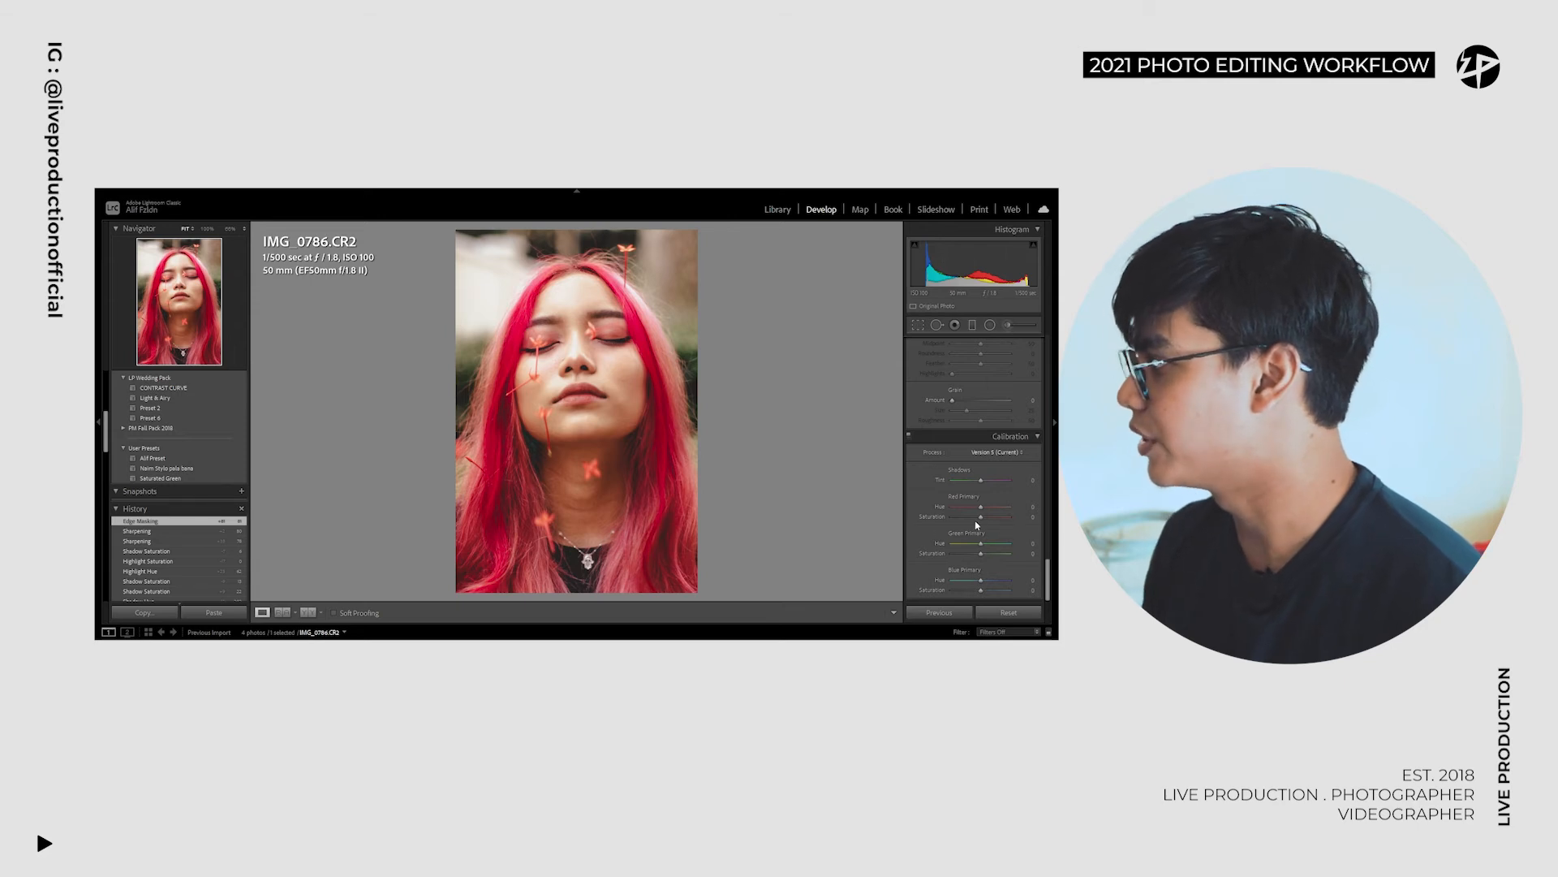
drag(981, 480, 983, 543)
drag(981, 553, 975, 580)
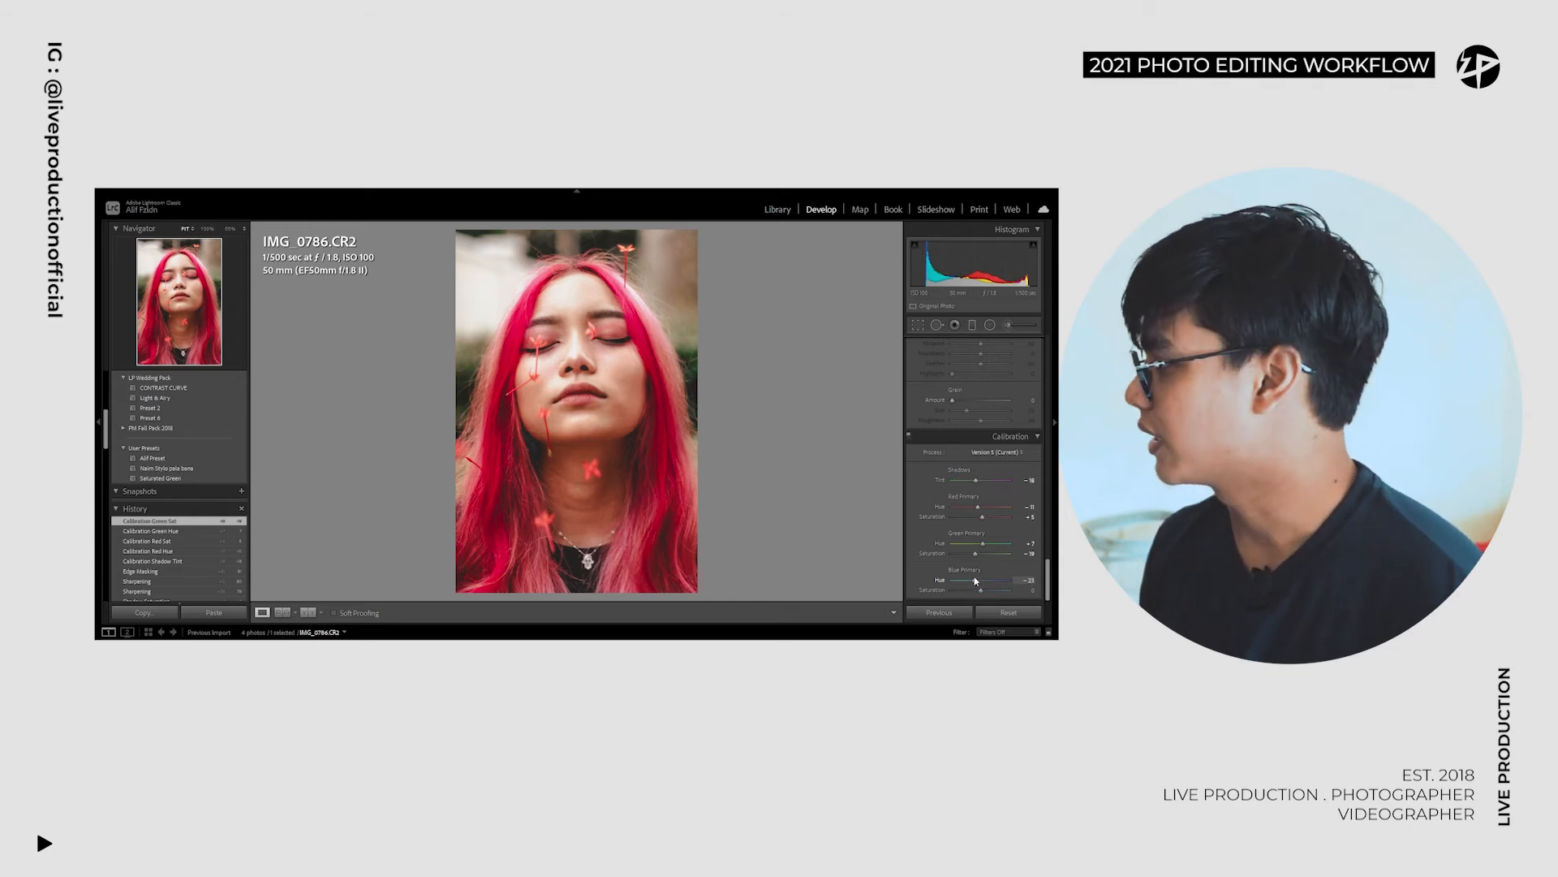
drag(975, 579, 984, 589)
Step: Place a radial filter centred on the face and adjust its exposure, clarity, blacks and shadows to darken the surroundings
scroll(1046, 578, up, 3)
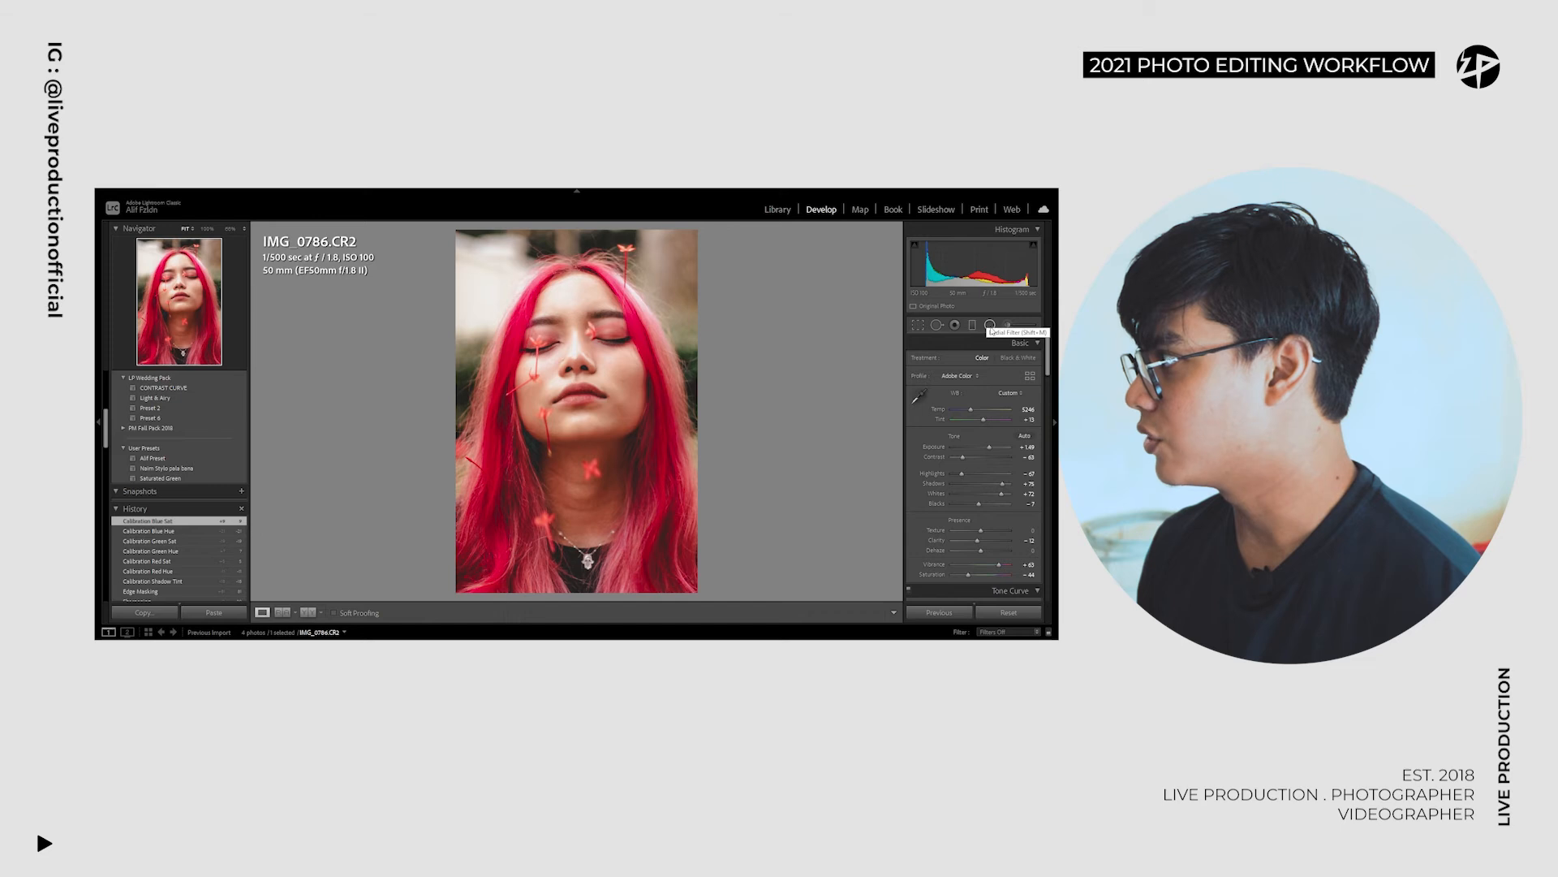
click(988, 330)
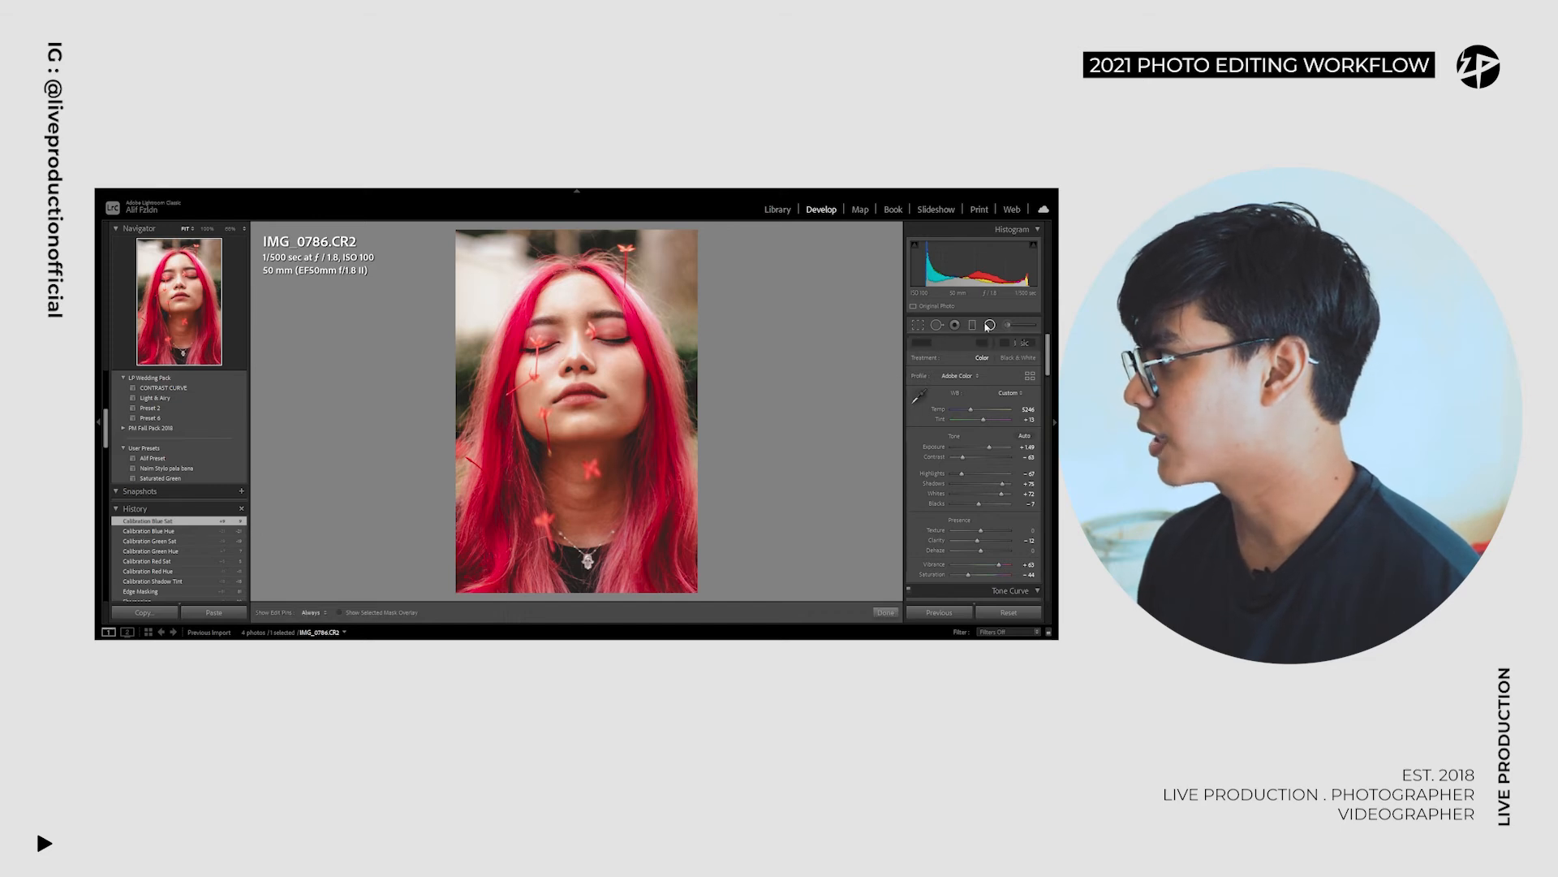
drag(577, 385, 714, 249)
drag(581, 393, 584, 381)
drag(979, 399, 975, 399)
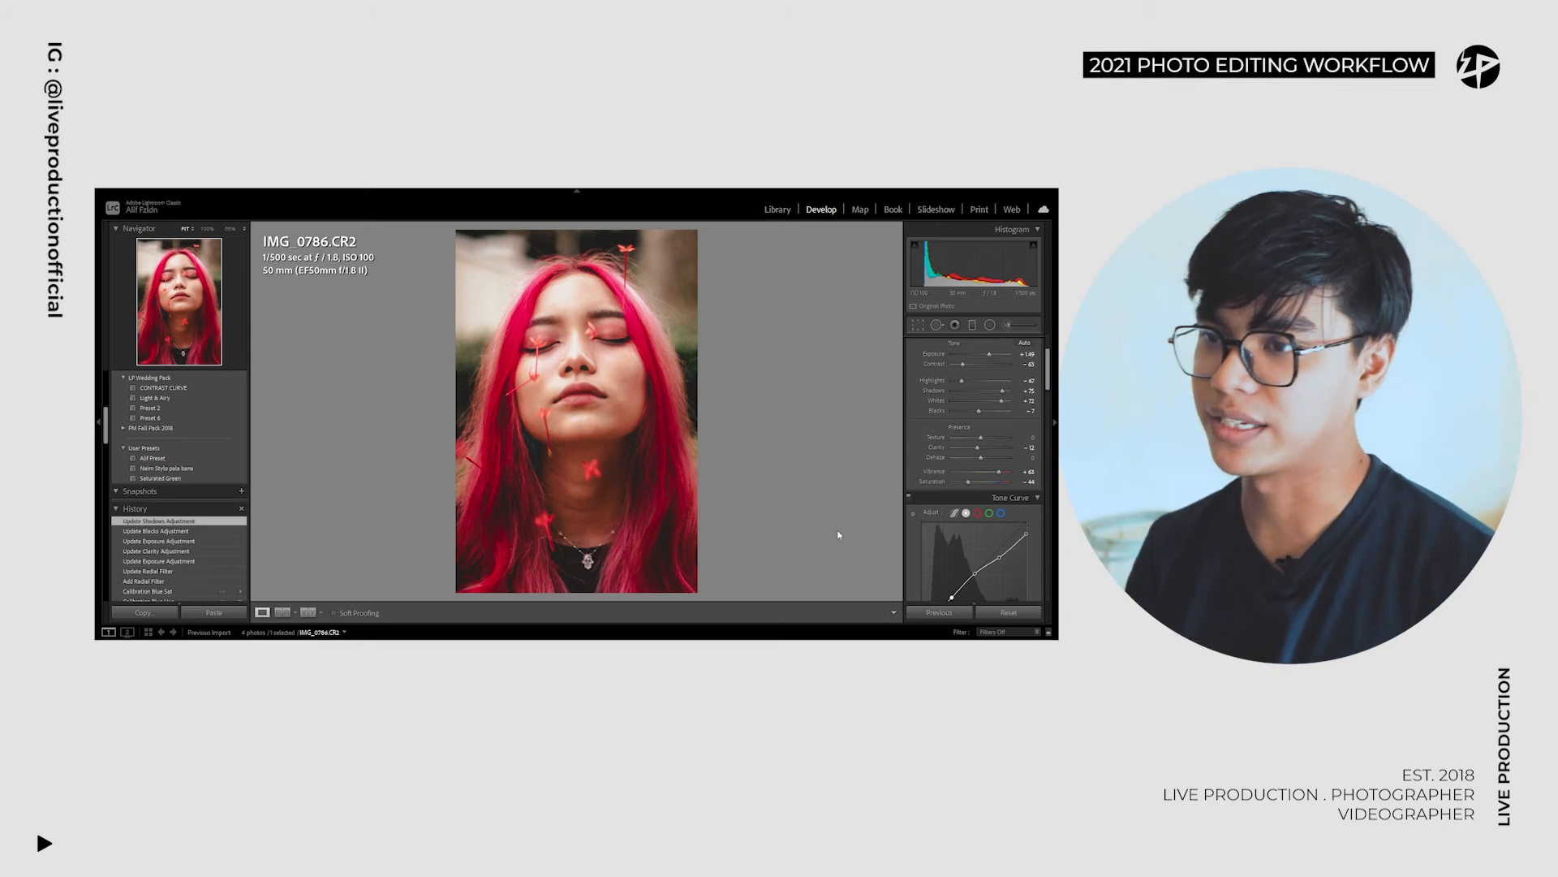
Step: Paint a Soften Skin adjustment brush over the cheeks, chin, forehead and eyelids, using the mask overlay to check coverage
key(k)
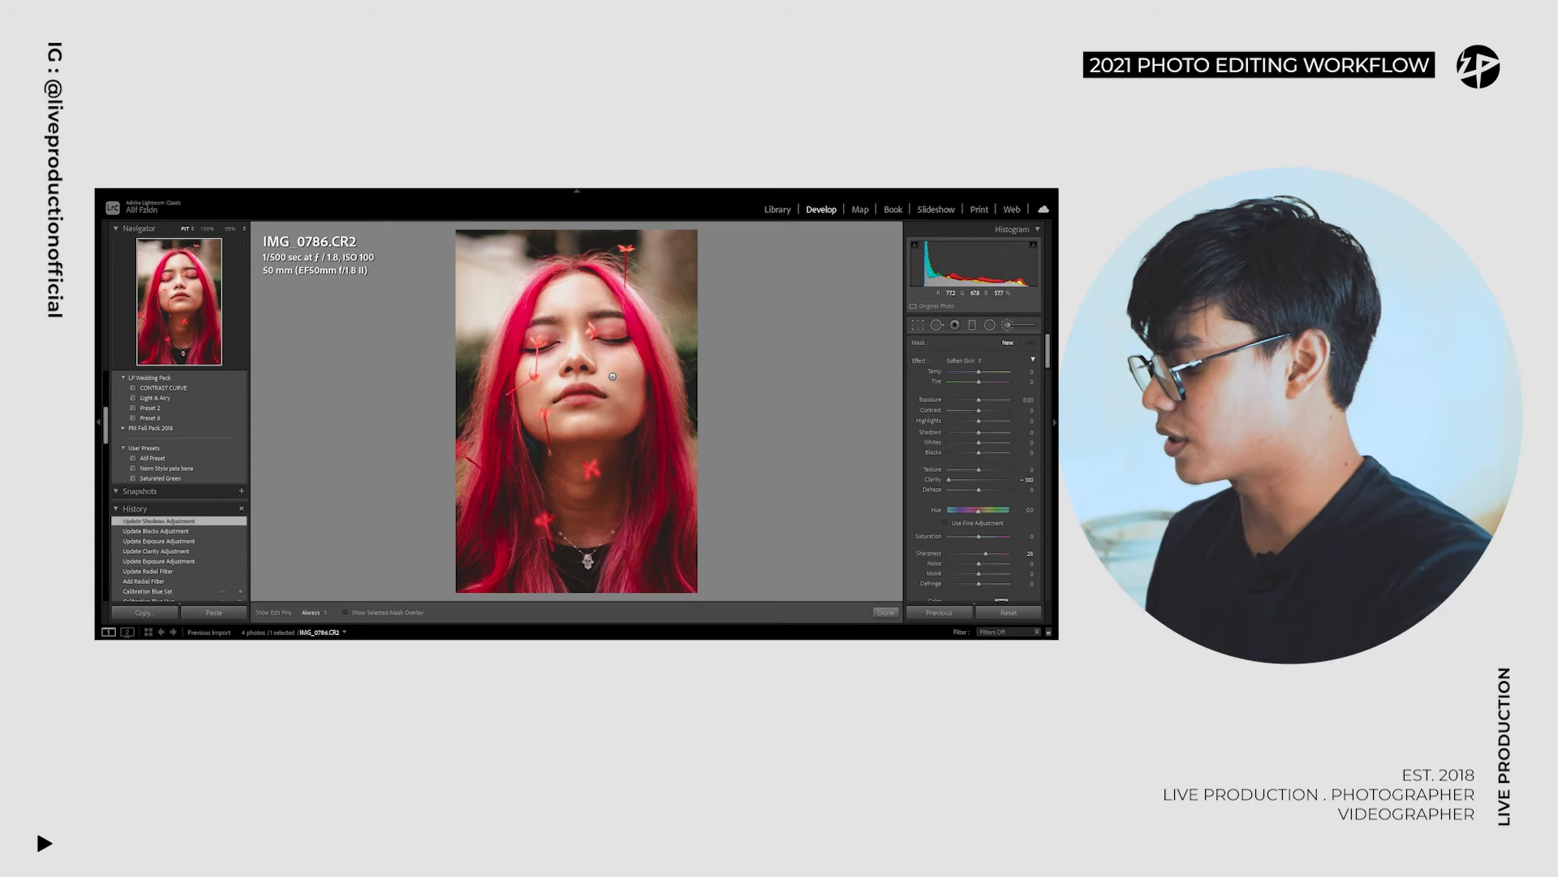
key(h)
drag(627, 385, 626, 405)
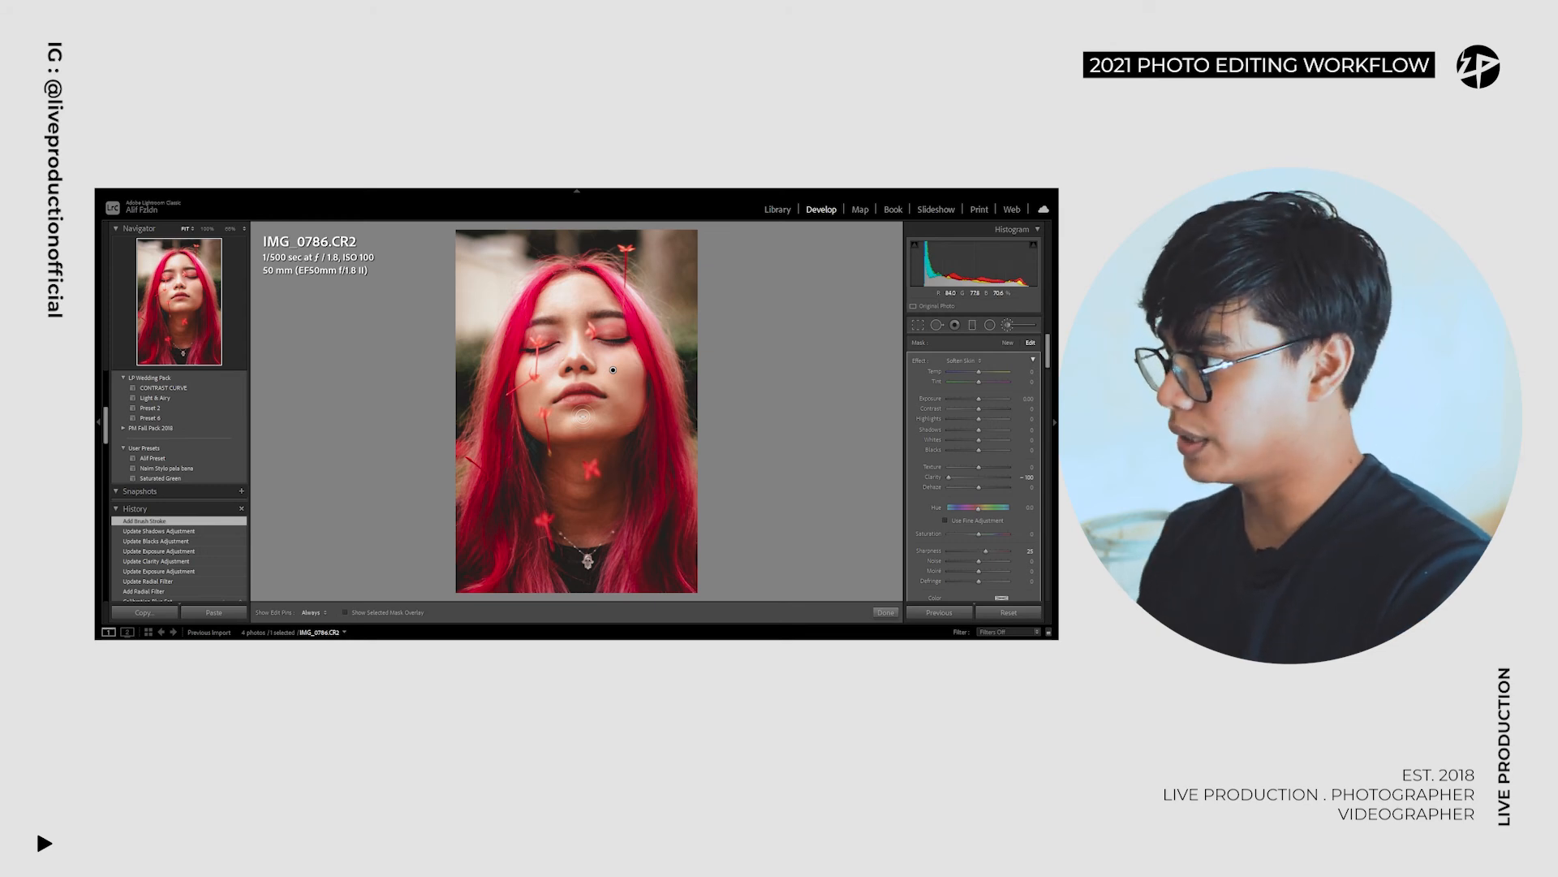
key(o)
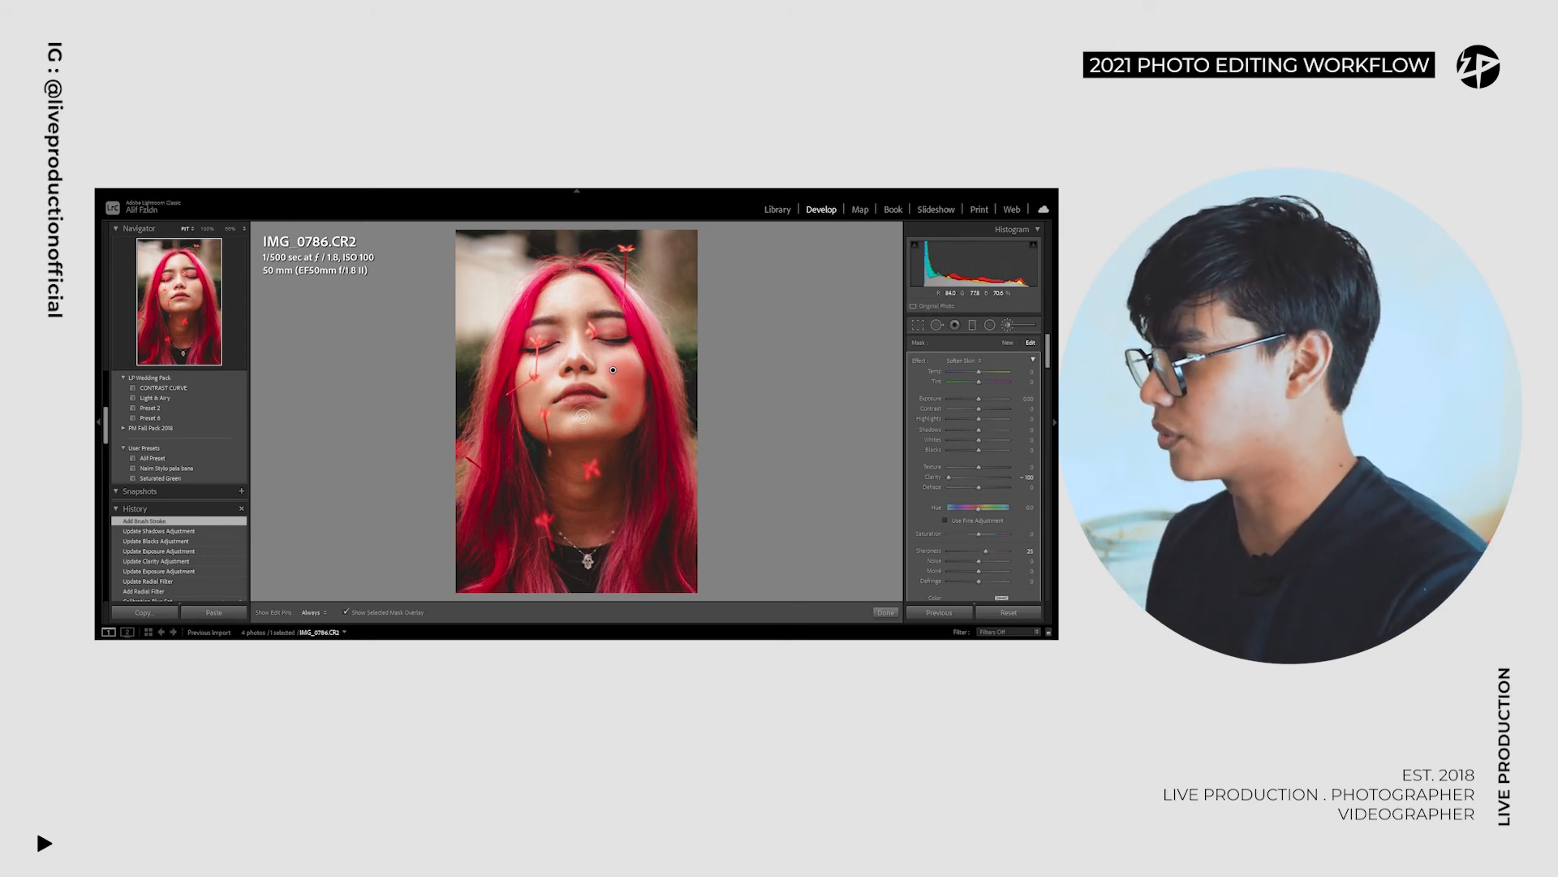
drag(571, 427, 626, 420)
mouse_move(553, 367)
mouse_down()
mouse_move(529, 391)
mouse_move(560, 429)
mouse_up()
mouse_move(552, 302)
mouse_down()
mouse_move(602, 298)
mouse_move(585, 285)
mouse_up()
mouse_move(594, 334)
mouse_down()
mouse_move(604, 357)
mouse_move(620, 335)
mouse_up()
drag(547, 332, 533, 337)
Step: Set the skin brush's clarity to about -45, hide the mask overlay and finish the brush adjustment
drag(948, 477, 978, 479)
key(o)
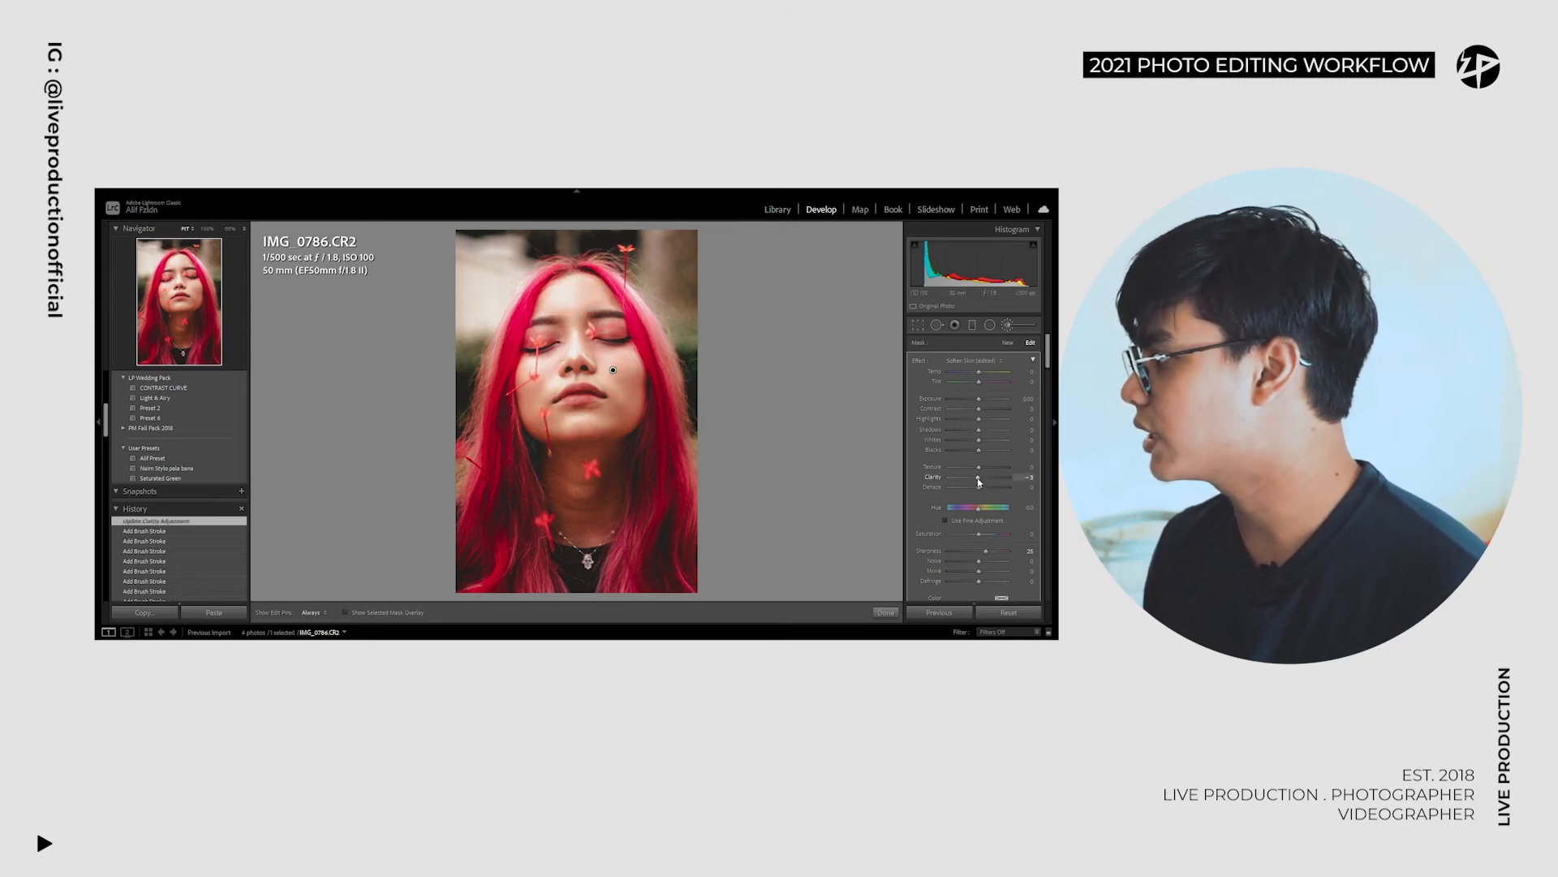
drag(978, 481, 965, 480)
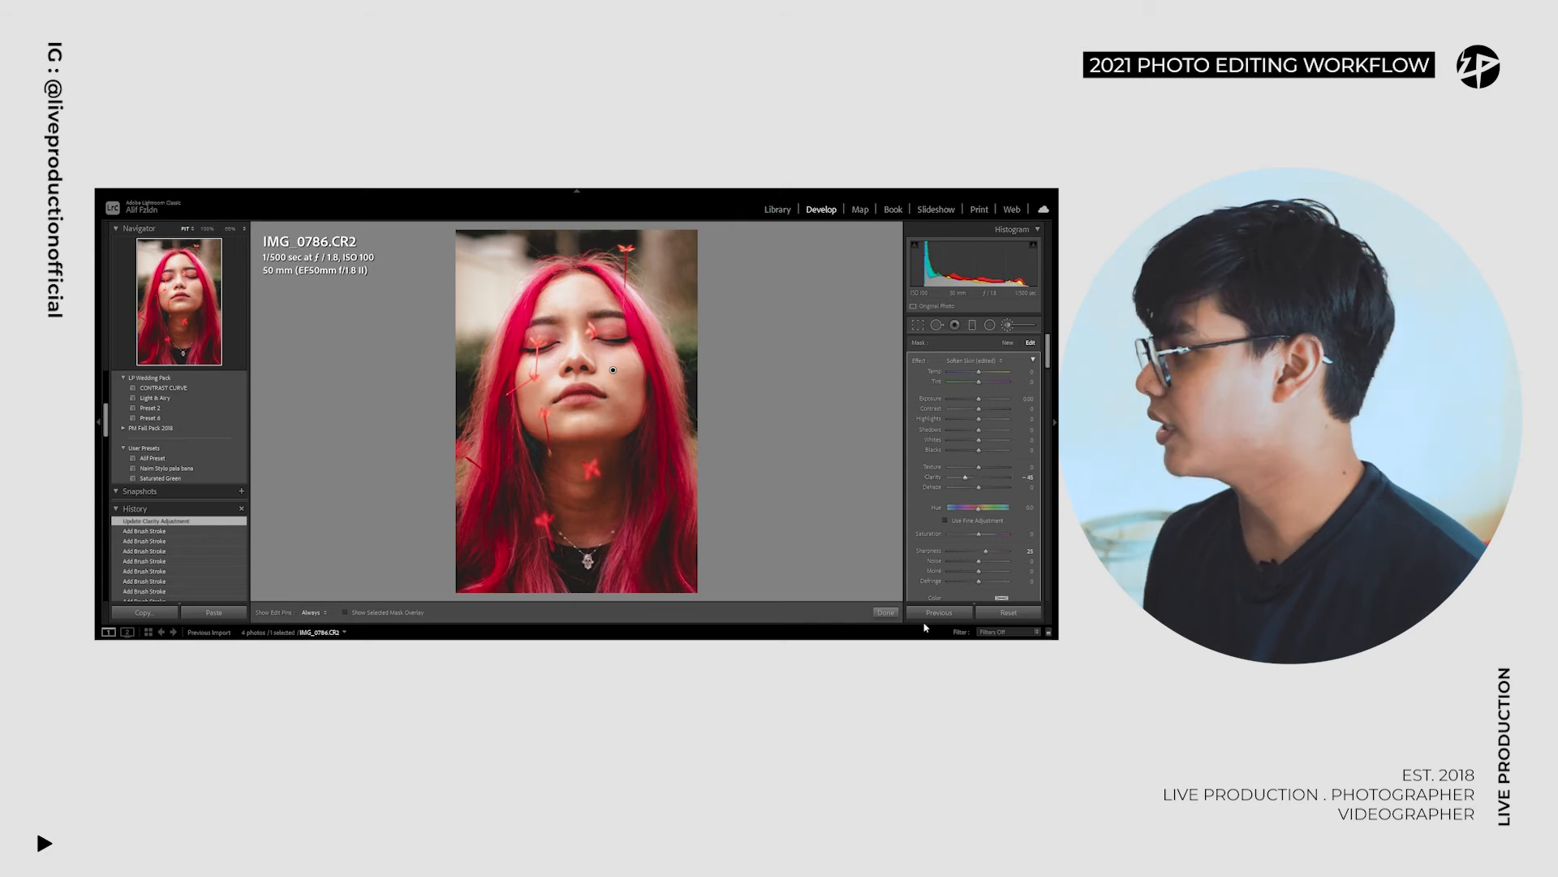
click(892, 613)
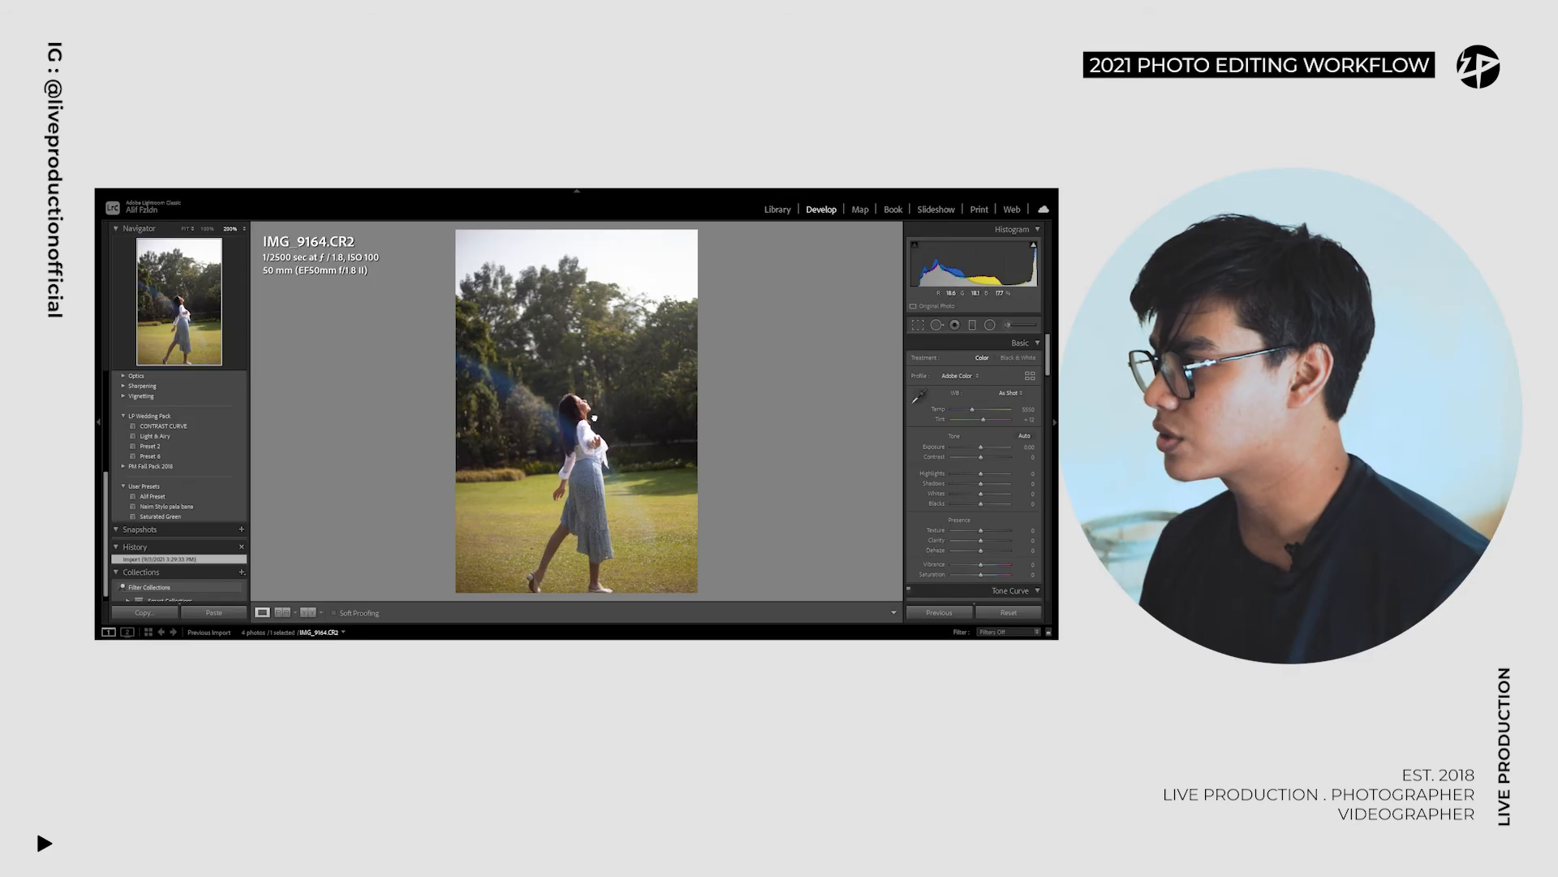
Step: Inspect the outdoor photo IMG_9164.CR2 up close, straighten and crop it, and apply the crop
click(539, 390)
click(549, 419)
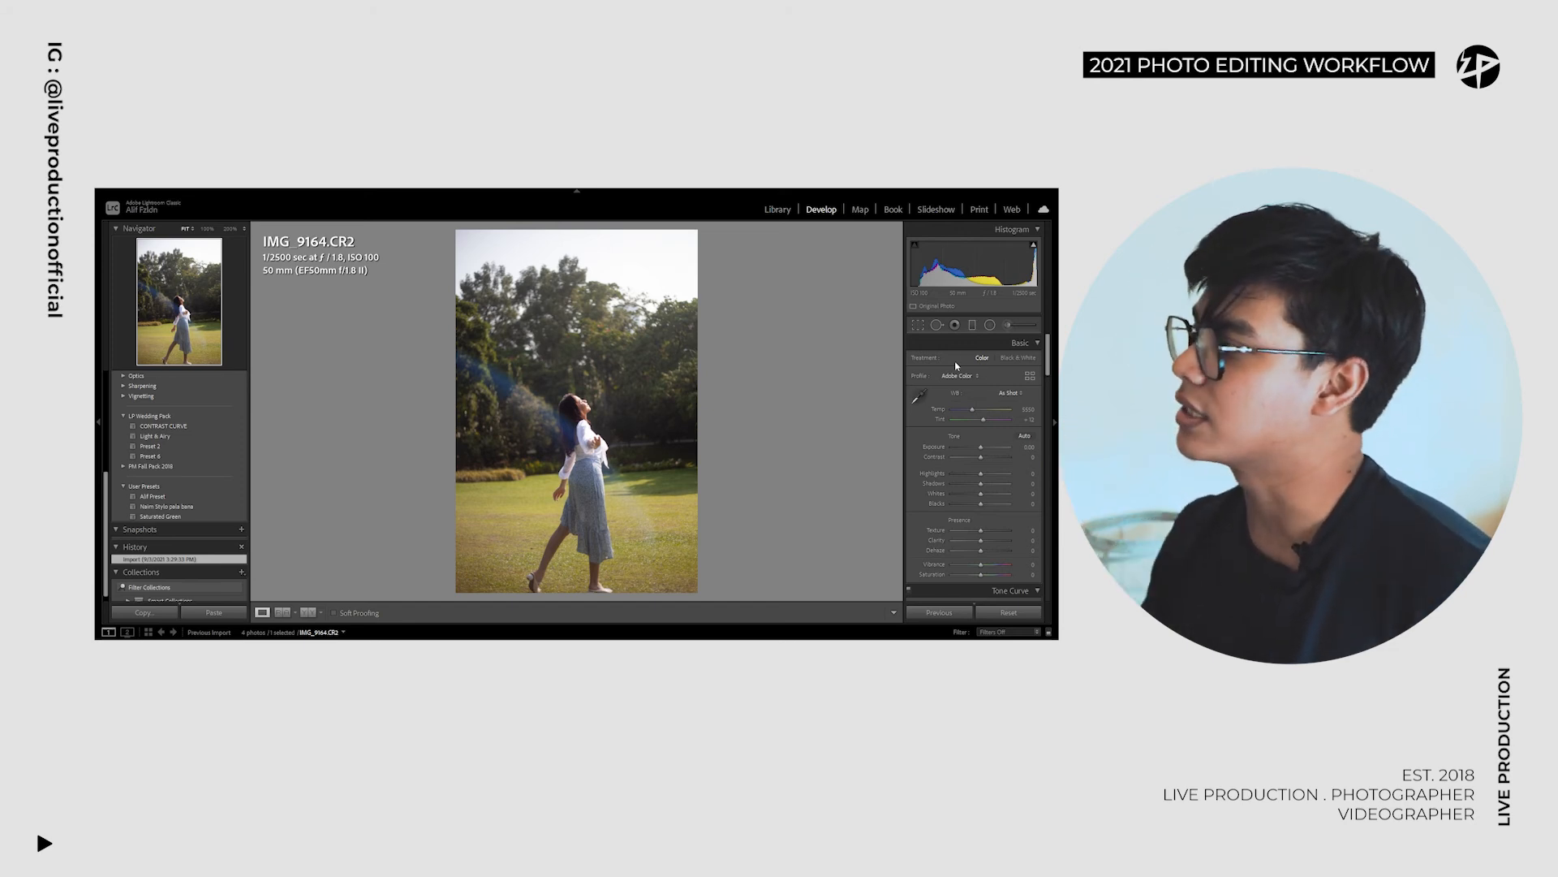
click(920, 326)
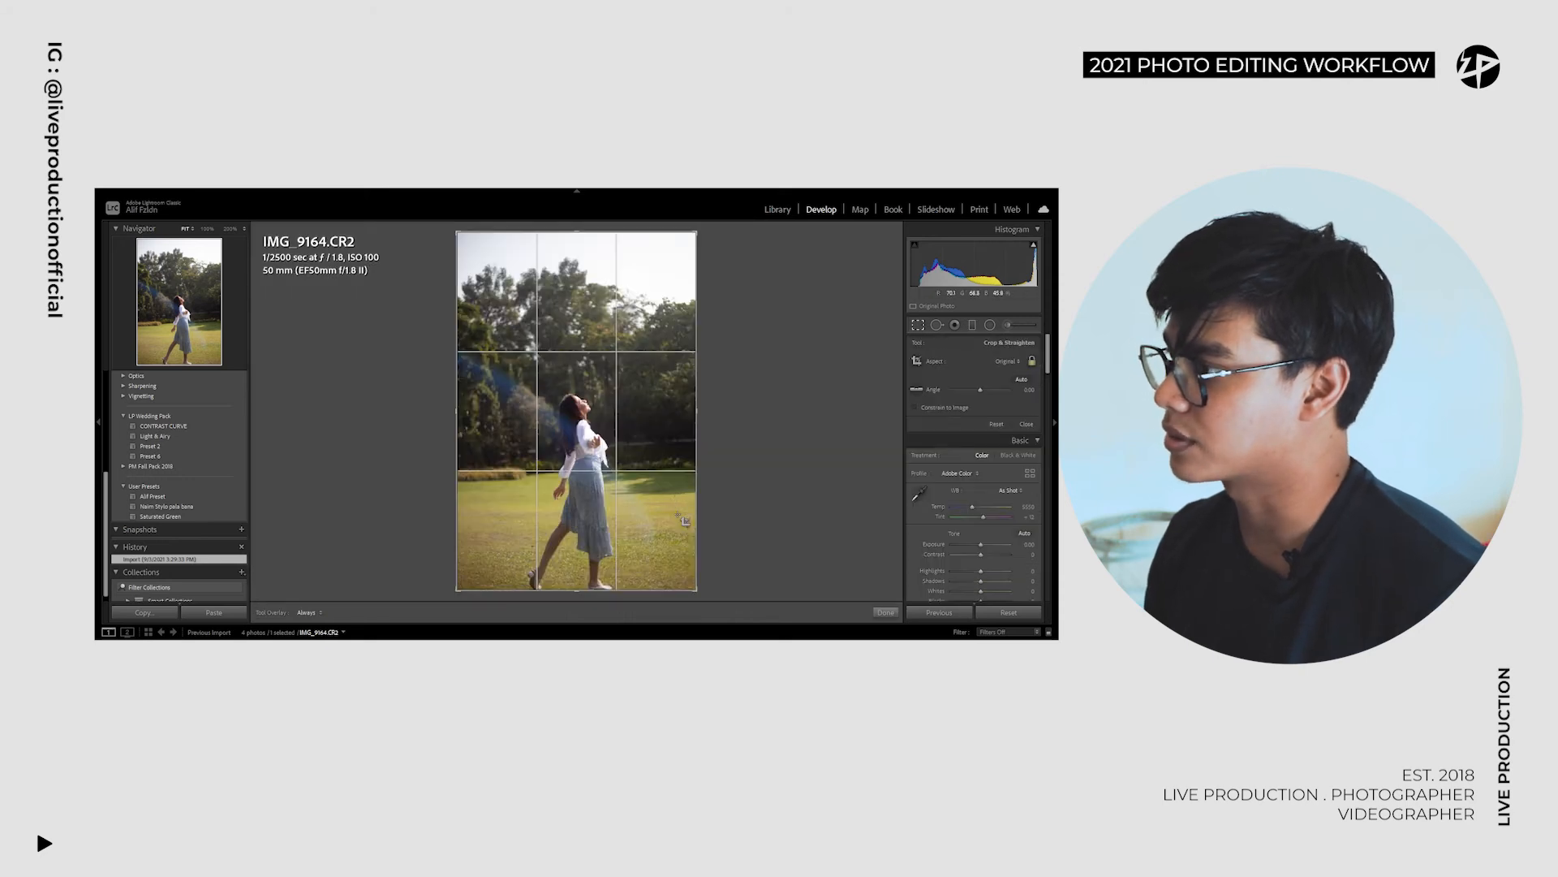
drag(705, 523, 652, 518)
click(886, 612)
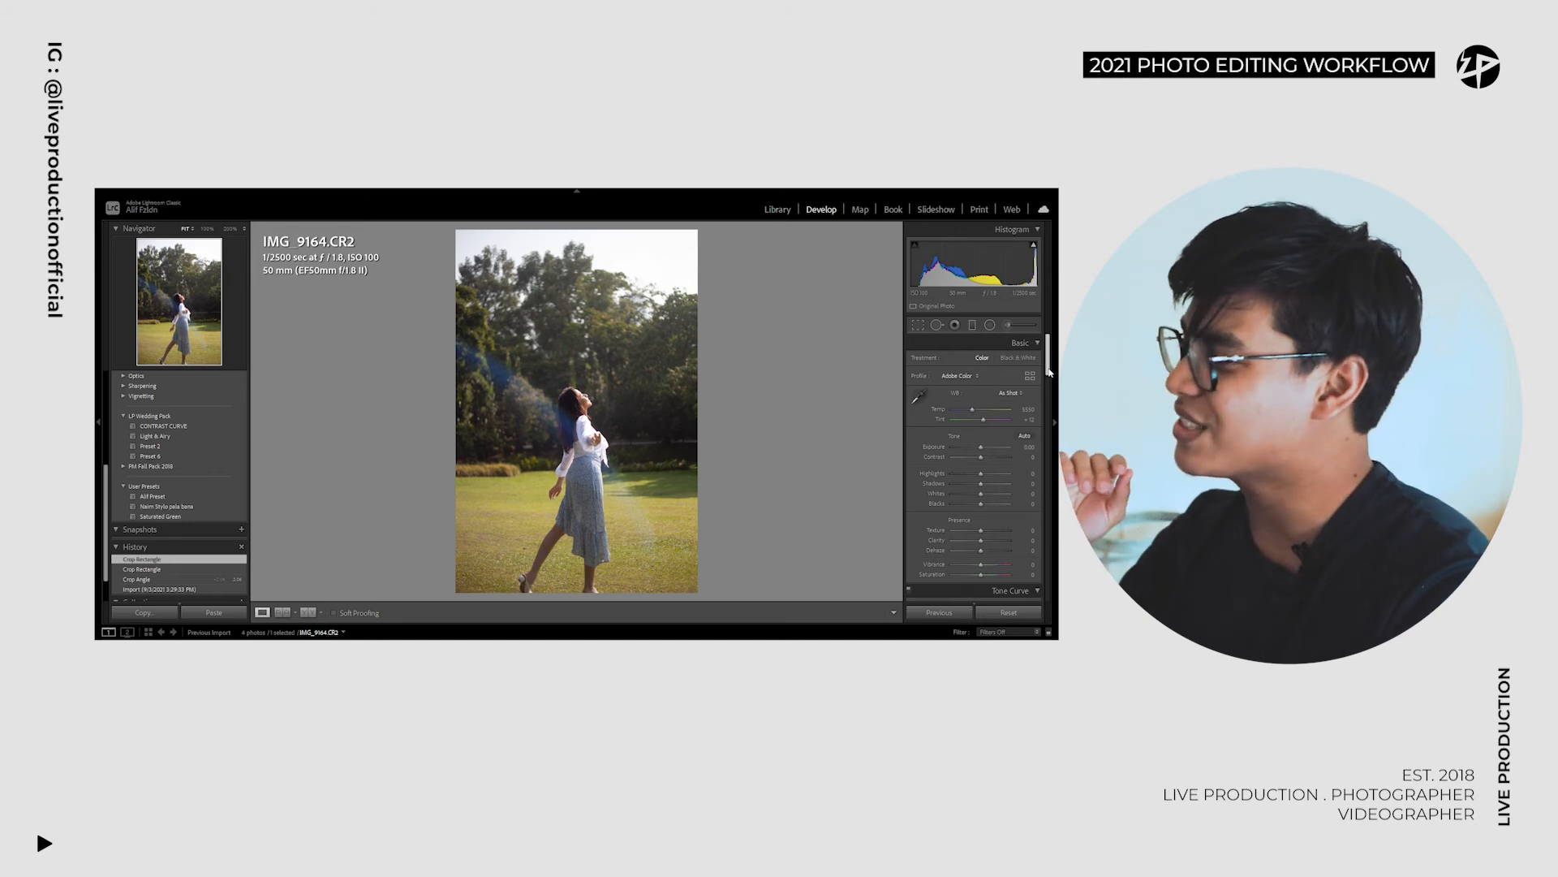
Step: Enable lens profile corrections for IMG_9164.CR2
drag(1048, 371, 1051, 518)
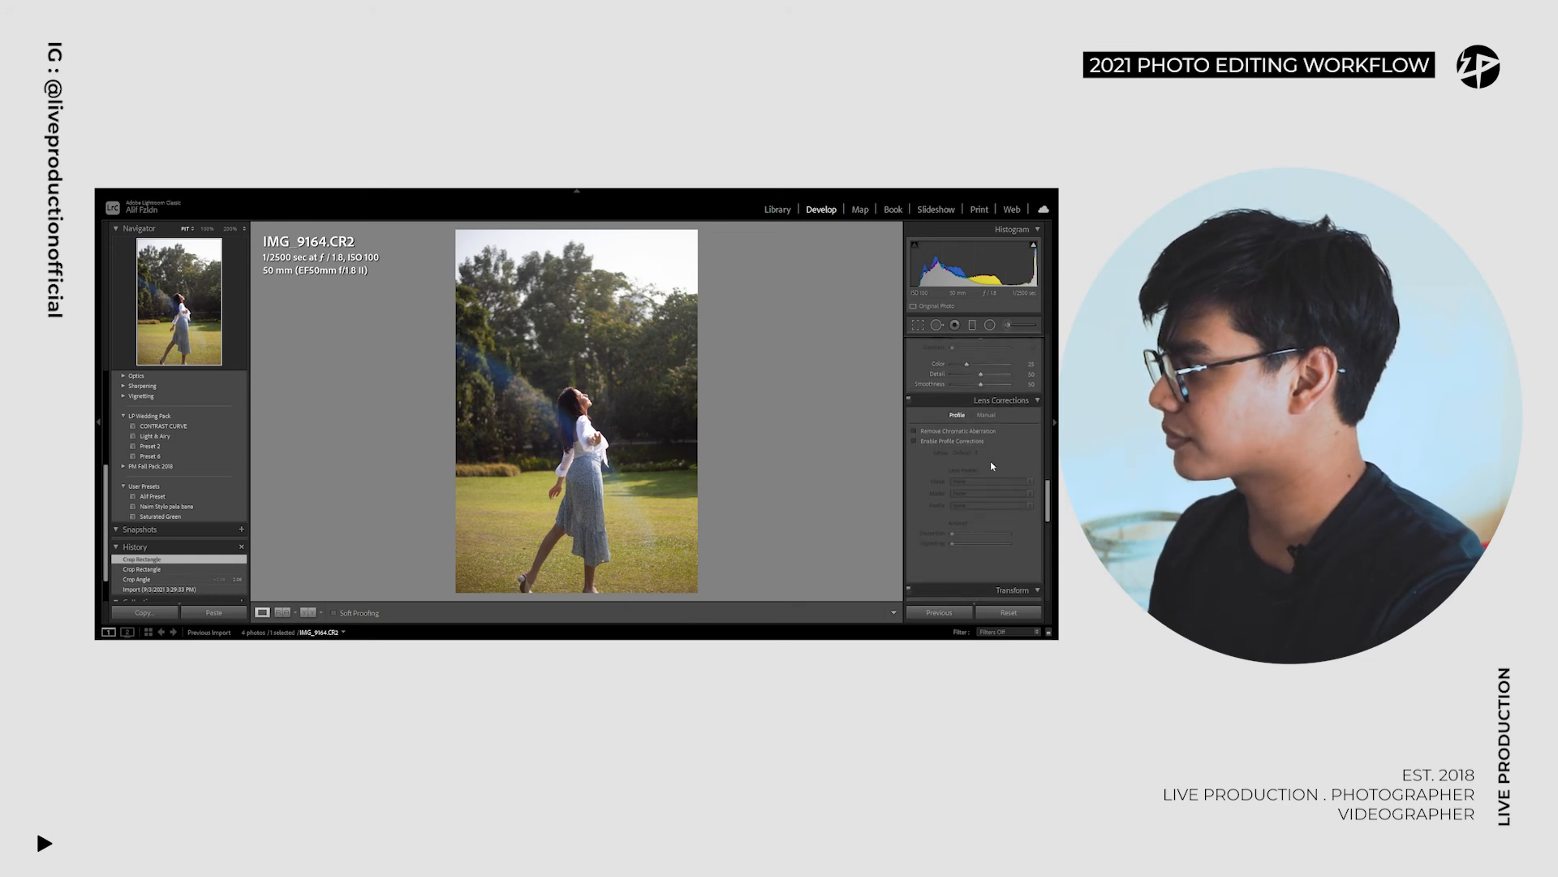
click(971, 440)
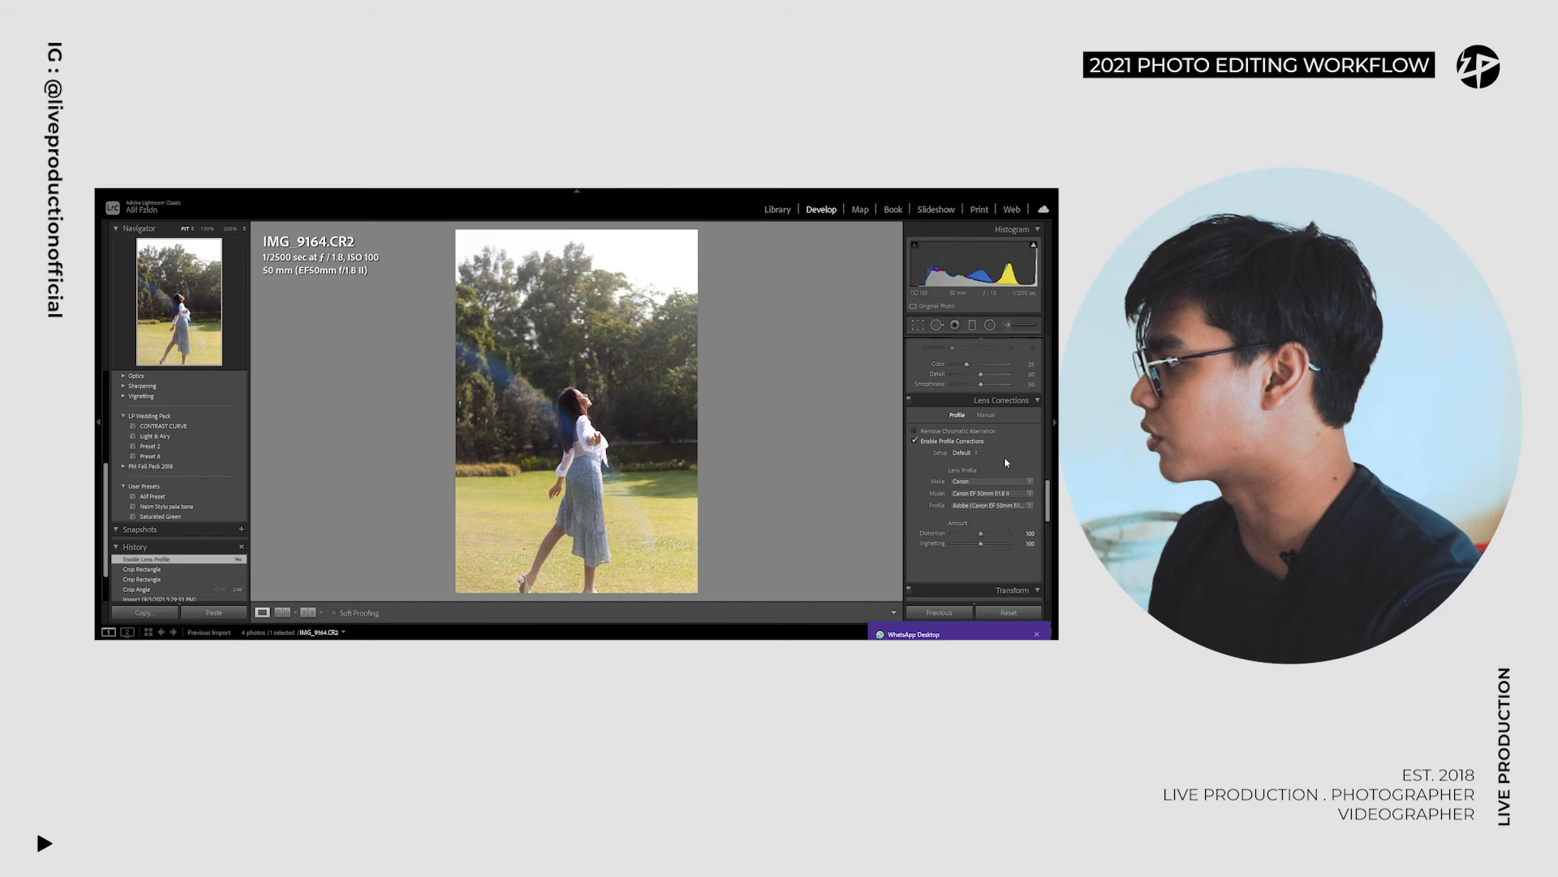
Step: Apply the CONTRAST CURVE preset and set contrast about -40, highlights -80, shadows +70, whites -9 and blacks about -50
scroll(1006, 462, up, 10)
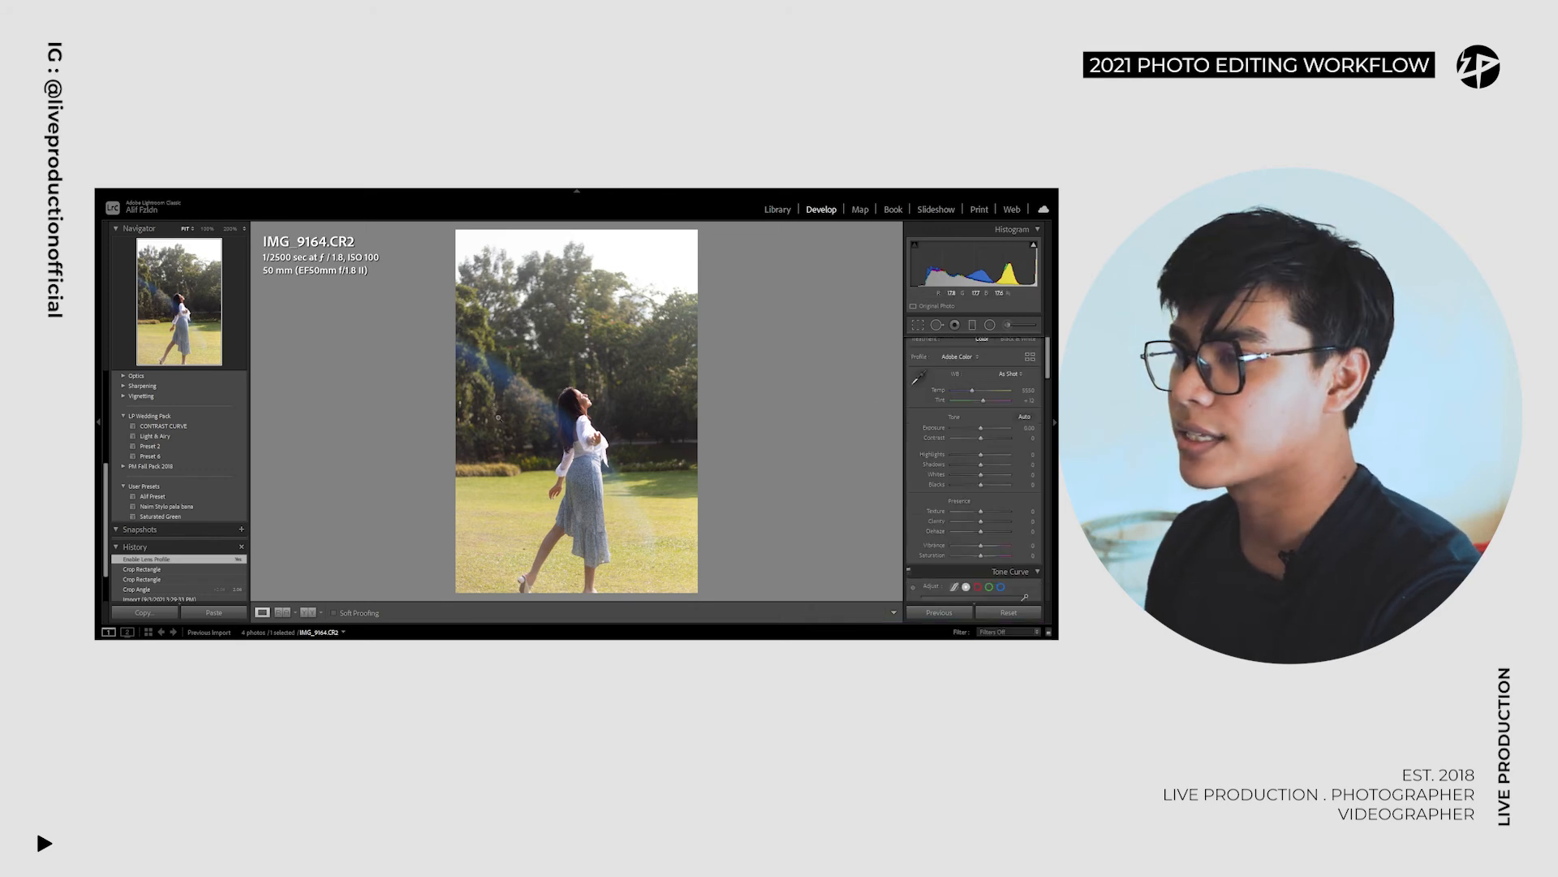
click(185, 426)
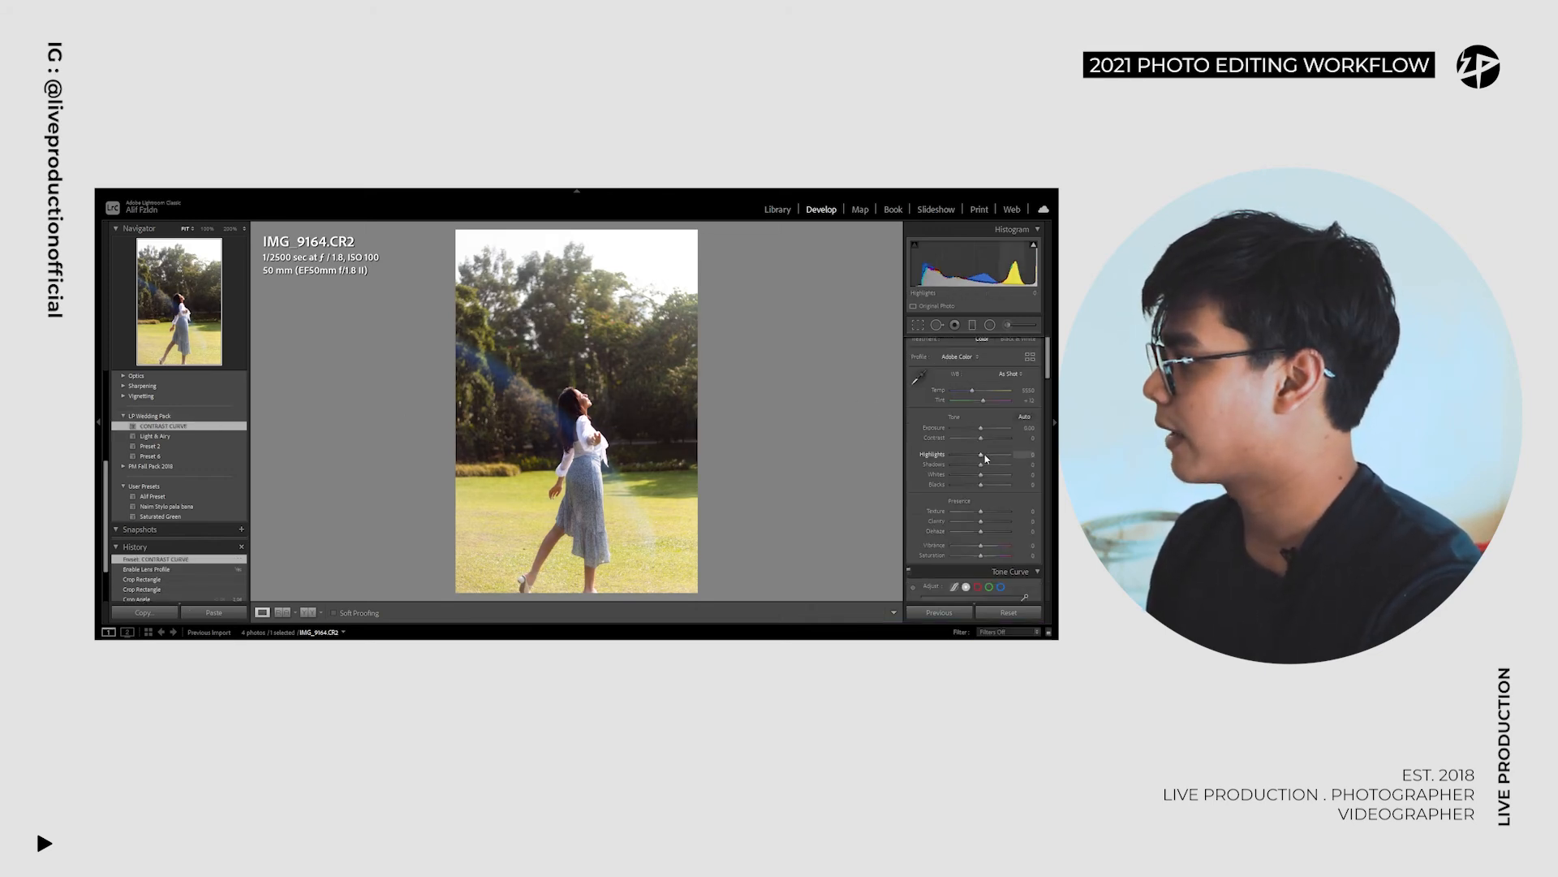
drag(981, 442, 971, 440)
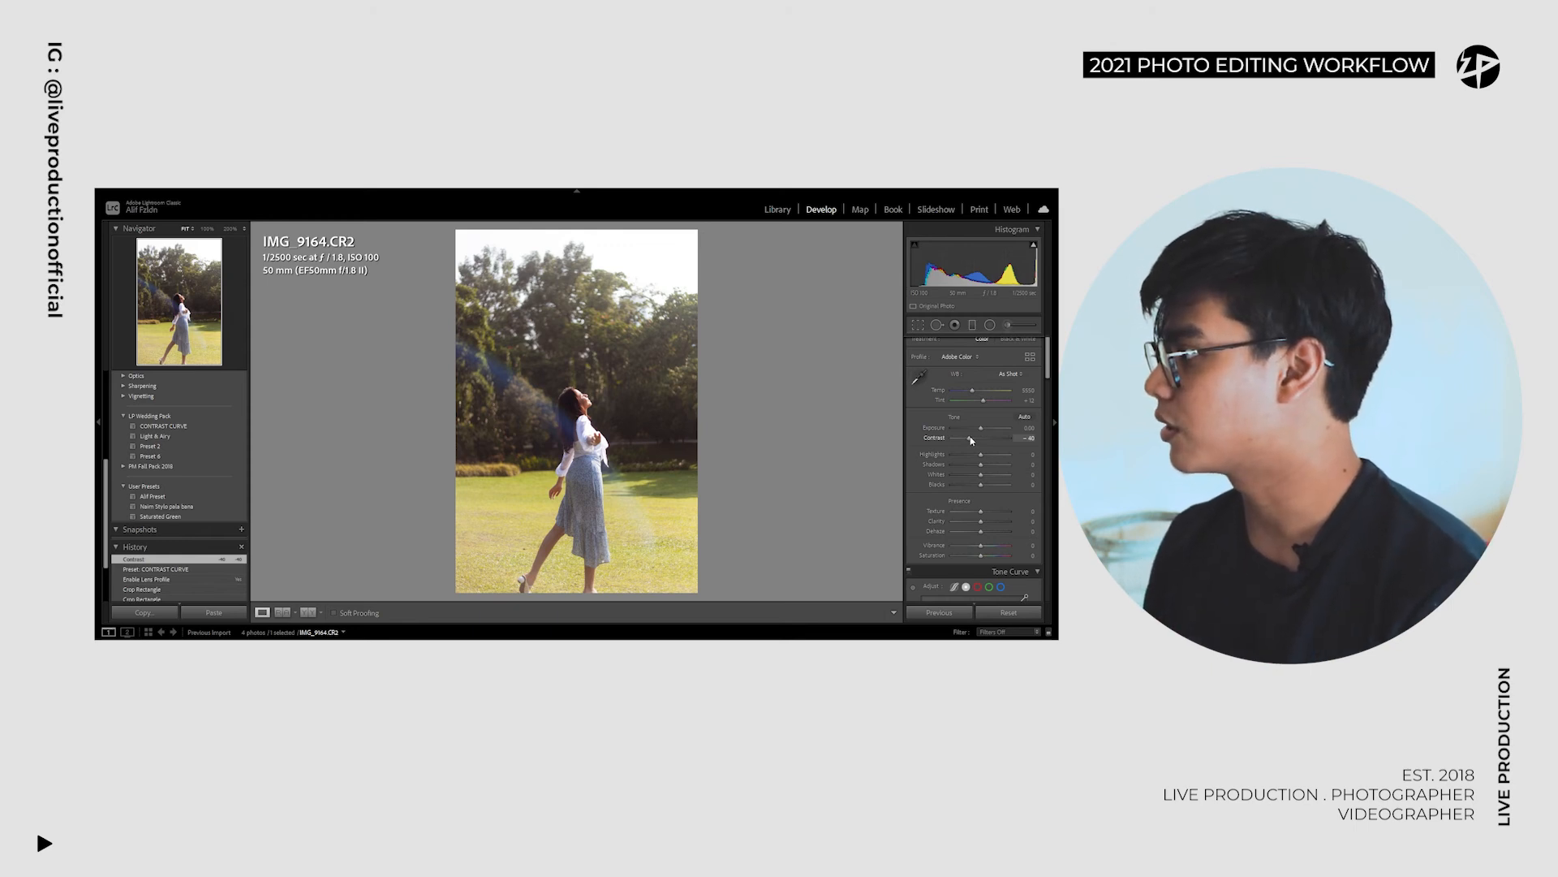
drag(981, 455, 956, 455)
drag(981, 465, 1001, 465)
drag(981, 476, 965, 485)
scroll(983, 500, down, 1)
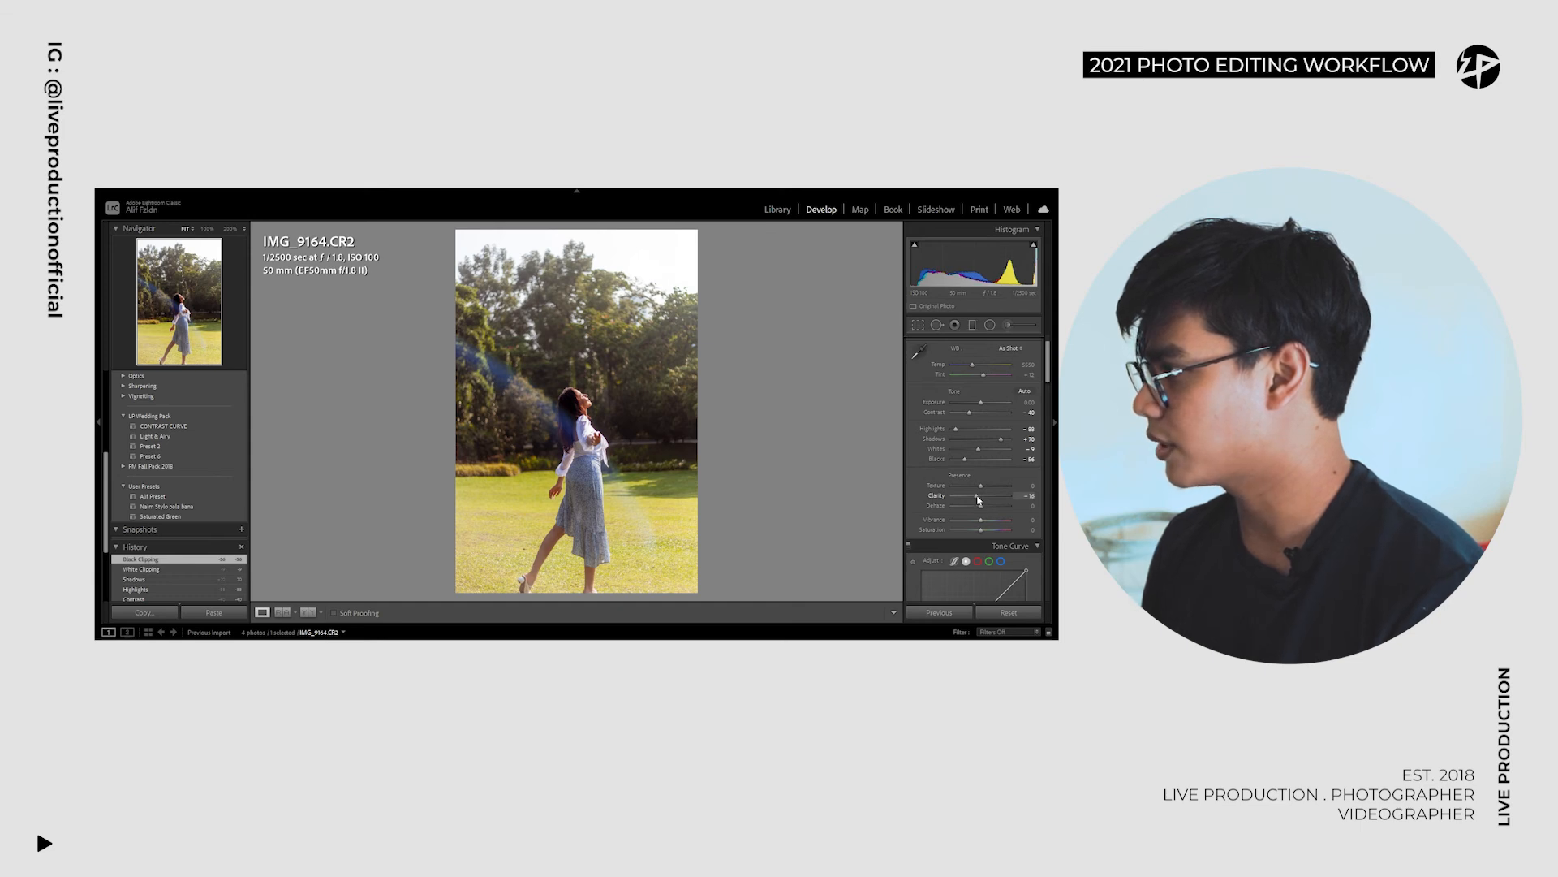
Step: Set clarity to about -18, temperature to about 5772 and tint to about -5 for IMG_9164.CR2
drag(978, 500, 977, 499)
scroll(976, 455, up, 2)
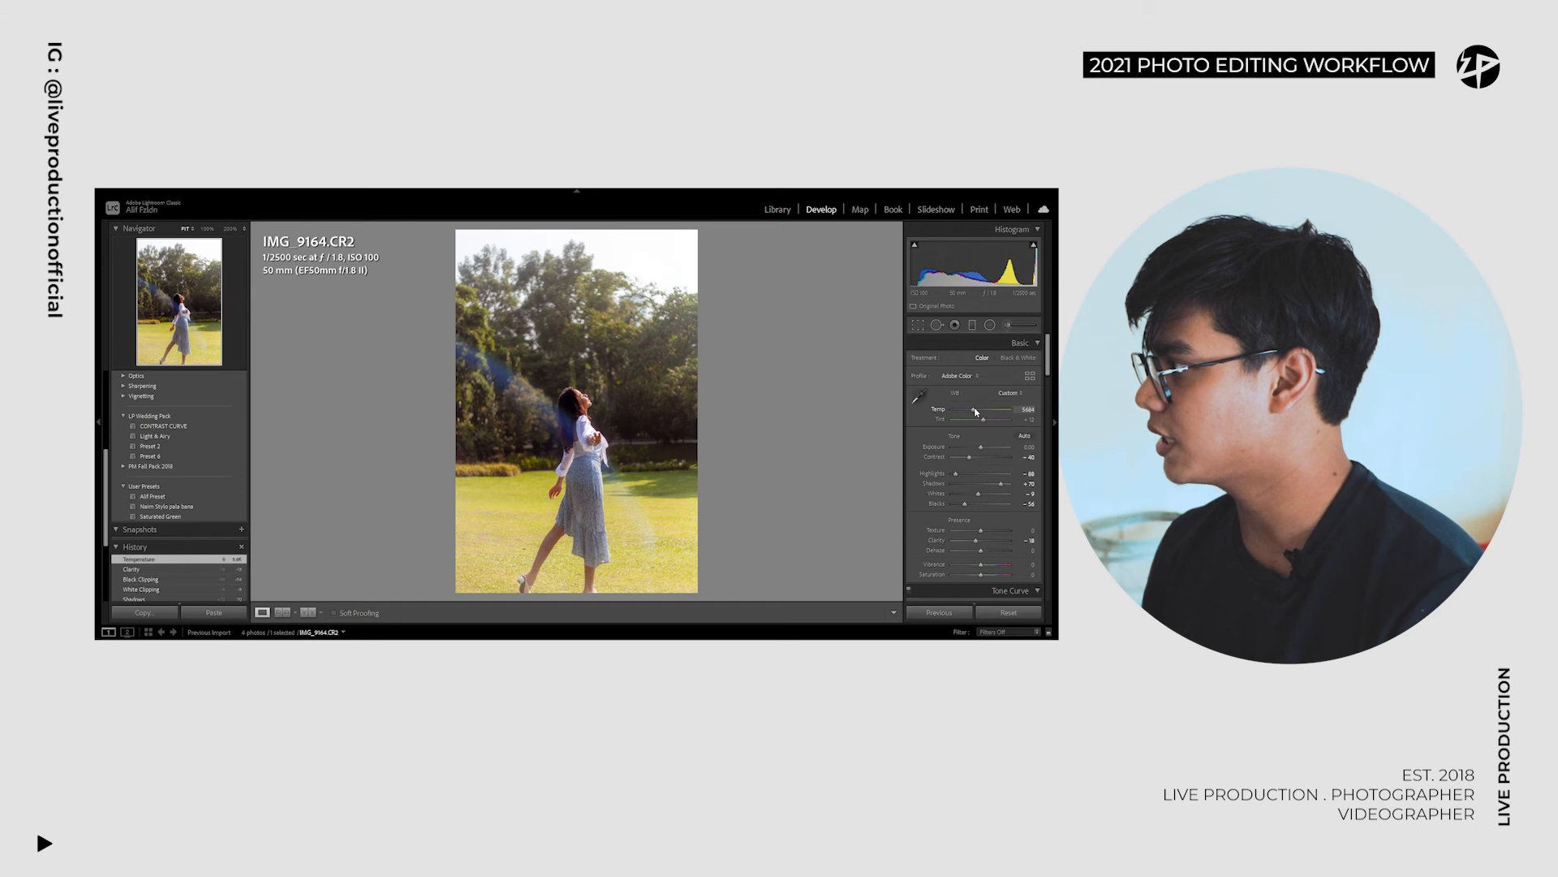
drag(977, 412, 974, 411)
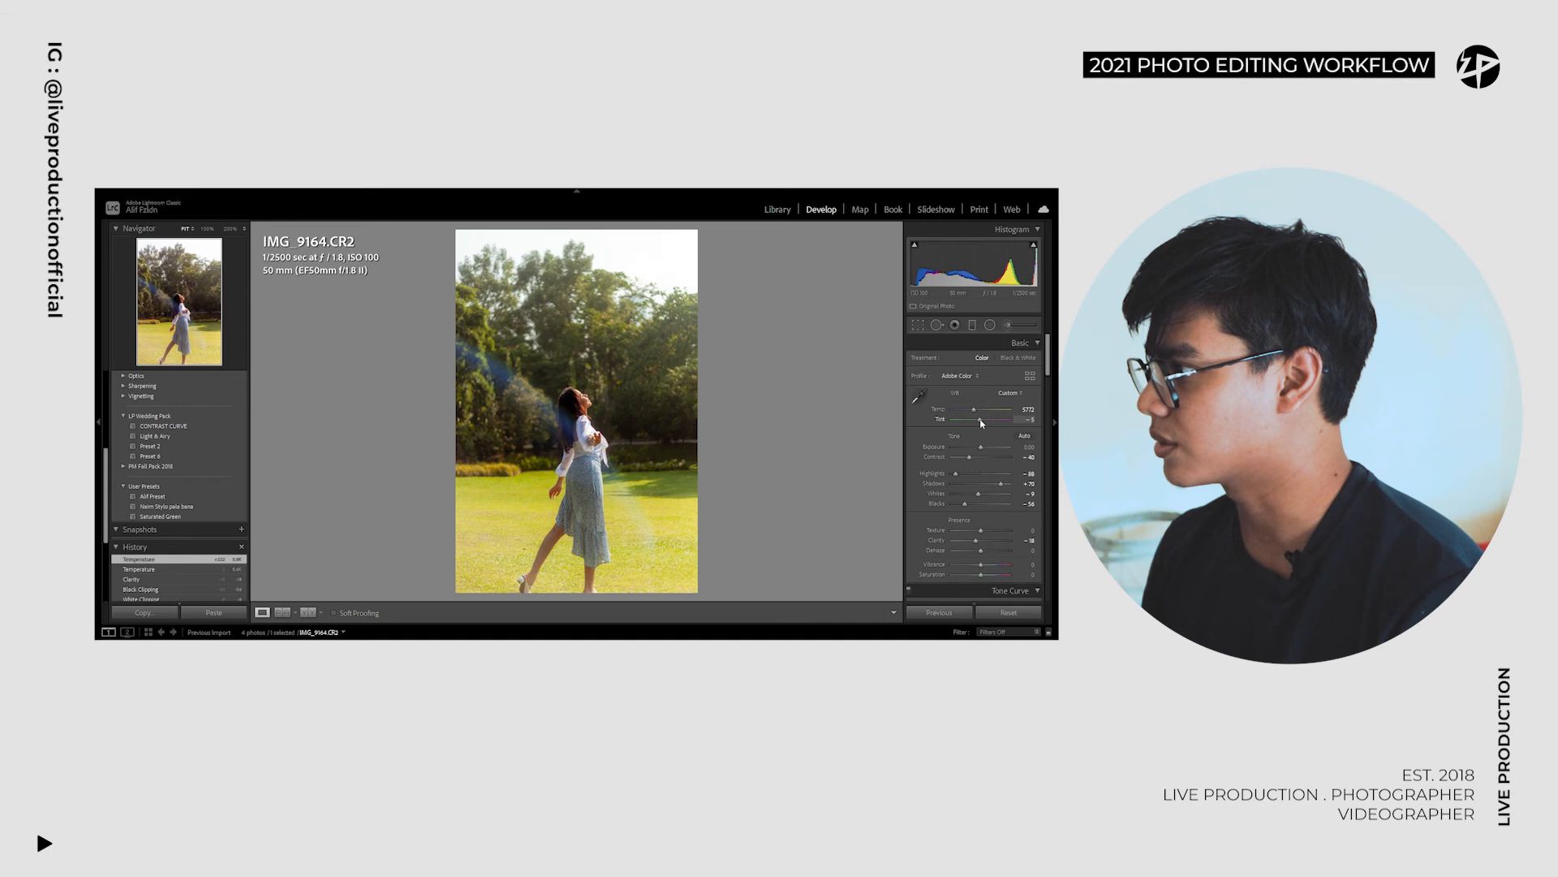
click(982, 420)
Step: Shape a faded point curve with lifted blacks and lowered whites, raise vibrance to about +63 and lower saturation to about -40
scroll(998, 418, down, 5)
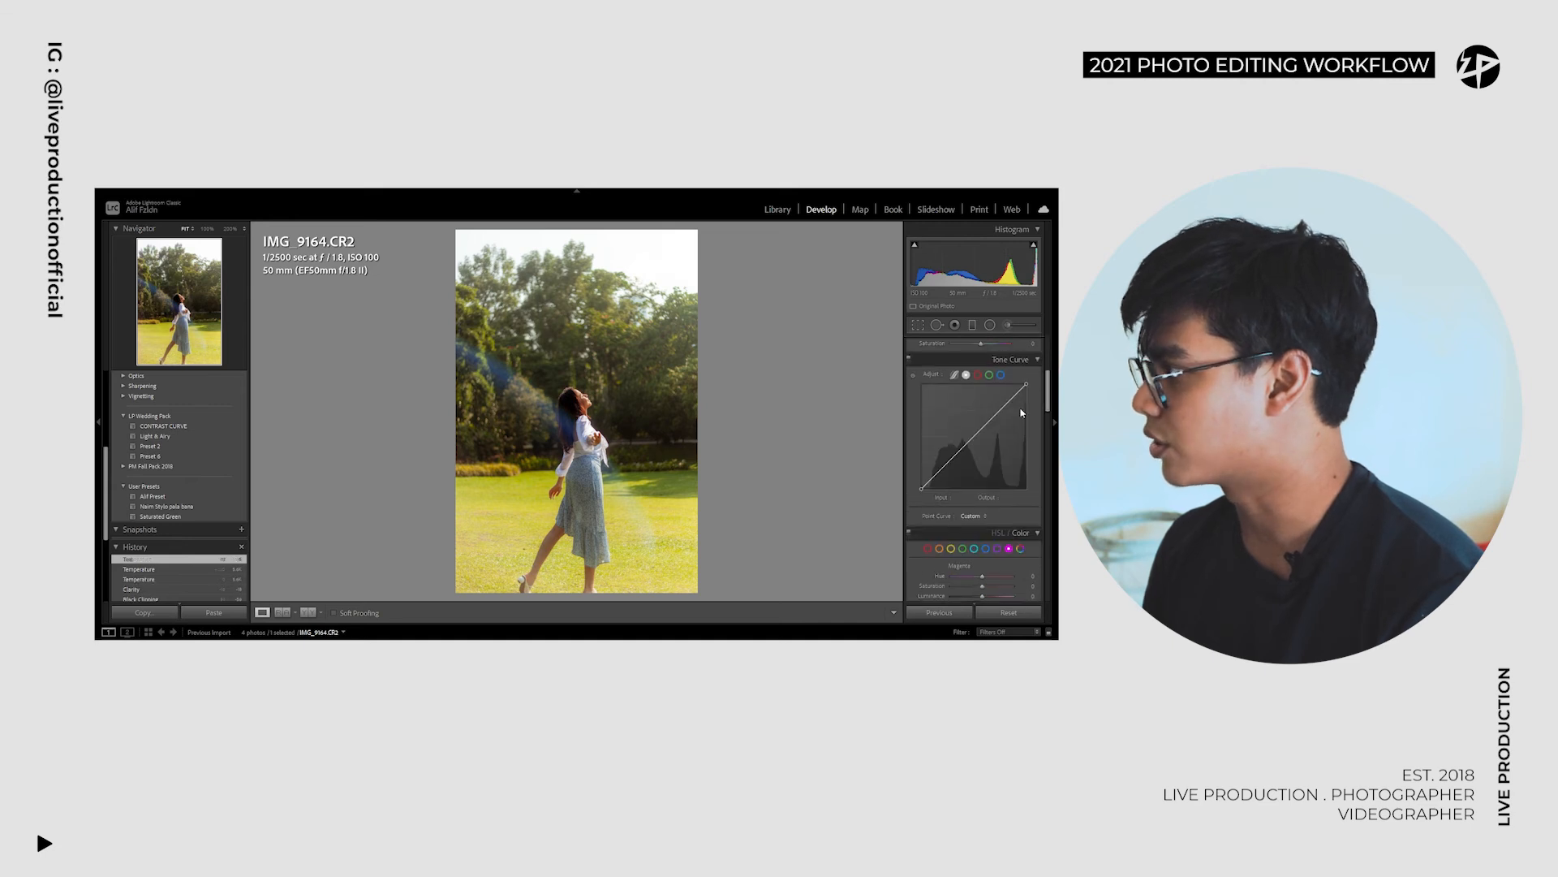
drag(975, 435, 1001, 415)
click(948, 462)
drag(921, 488, 923, 470)
drag(937, 469, 936, 474)
mouse_move(1025, 384)
mouse_down()
mouse_move(1029, 401)
mouse_move(1050, 375)
mouse_up()
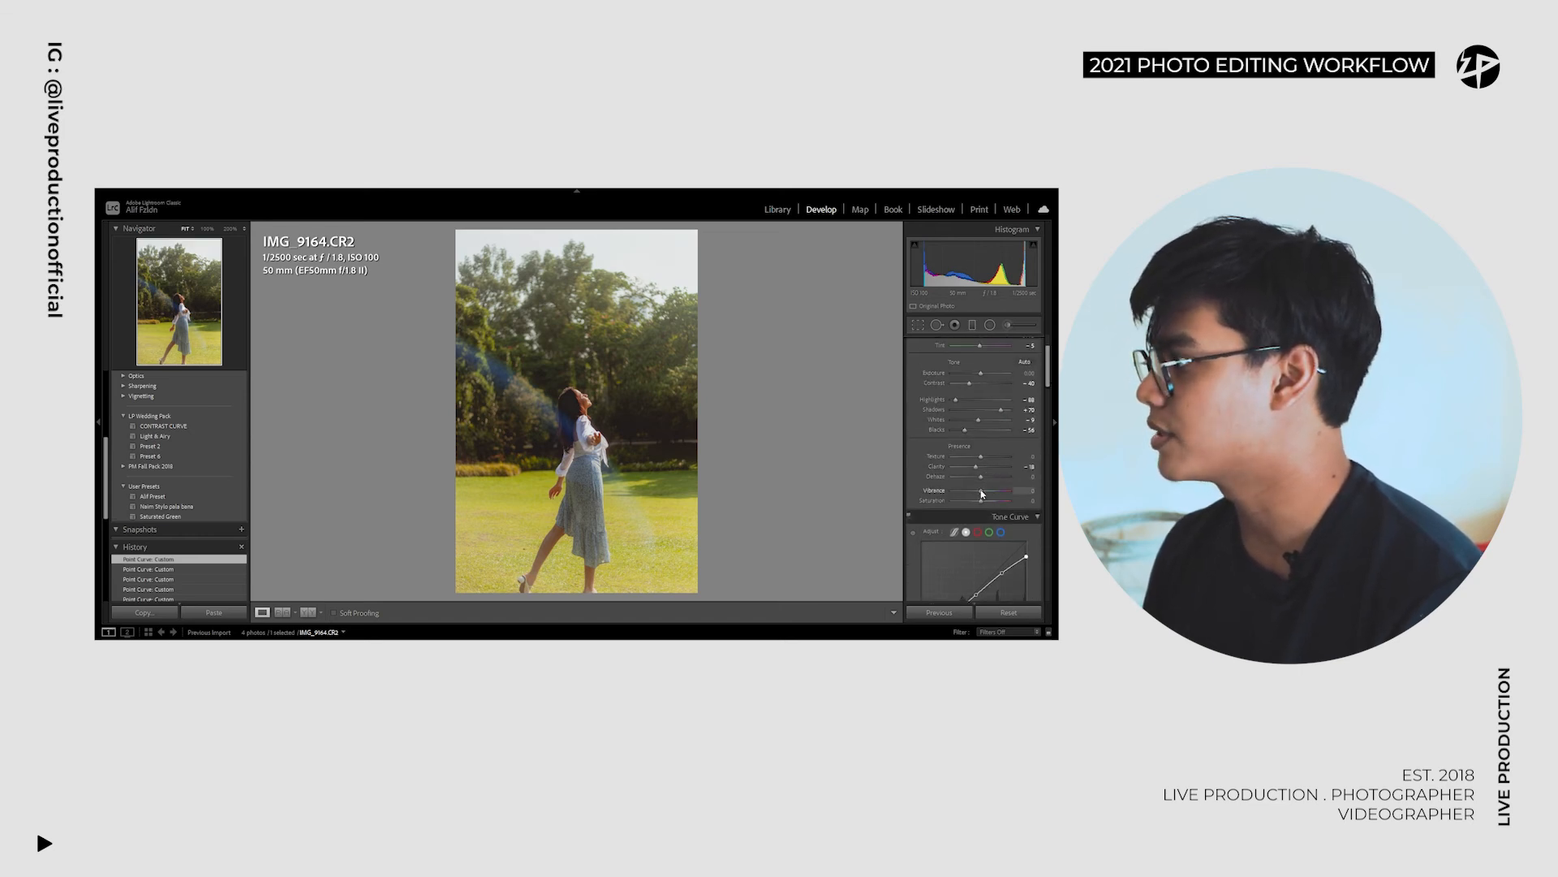
scroll(1014, 455, down, 8)
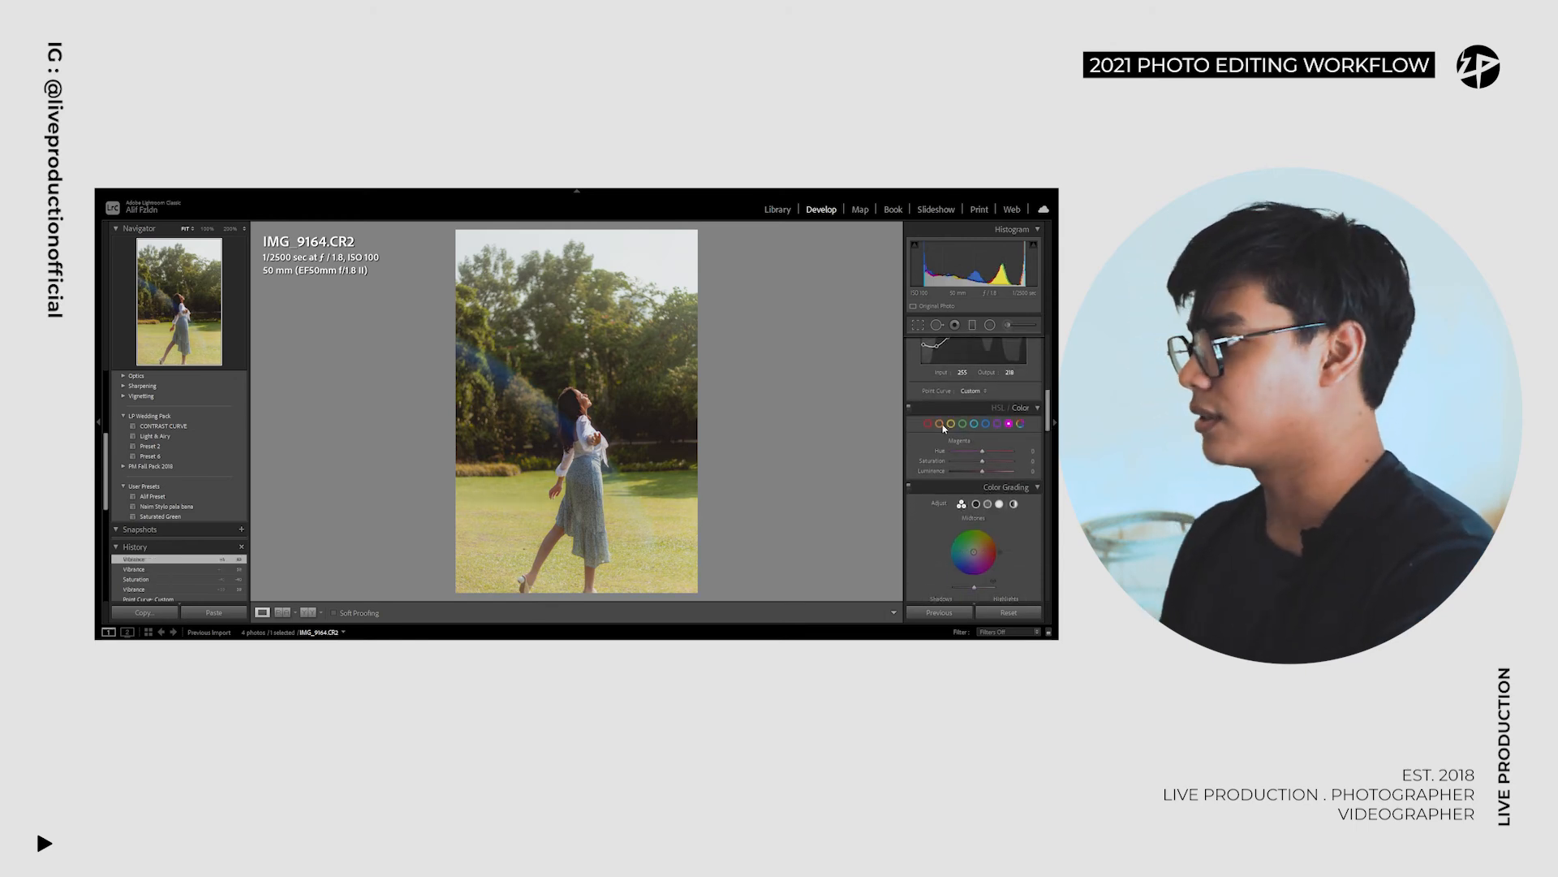
Step: Adjust the orange, yellow and red ranges in the HSL colour settings and set green hue to about +55 with reduced green saturation
click(941, 425)
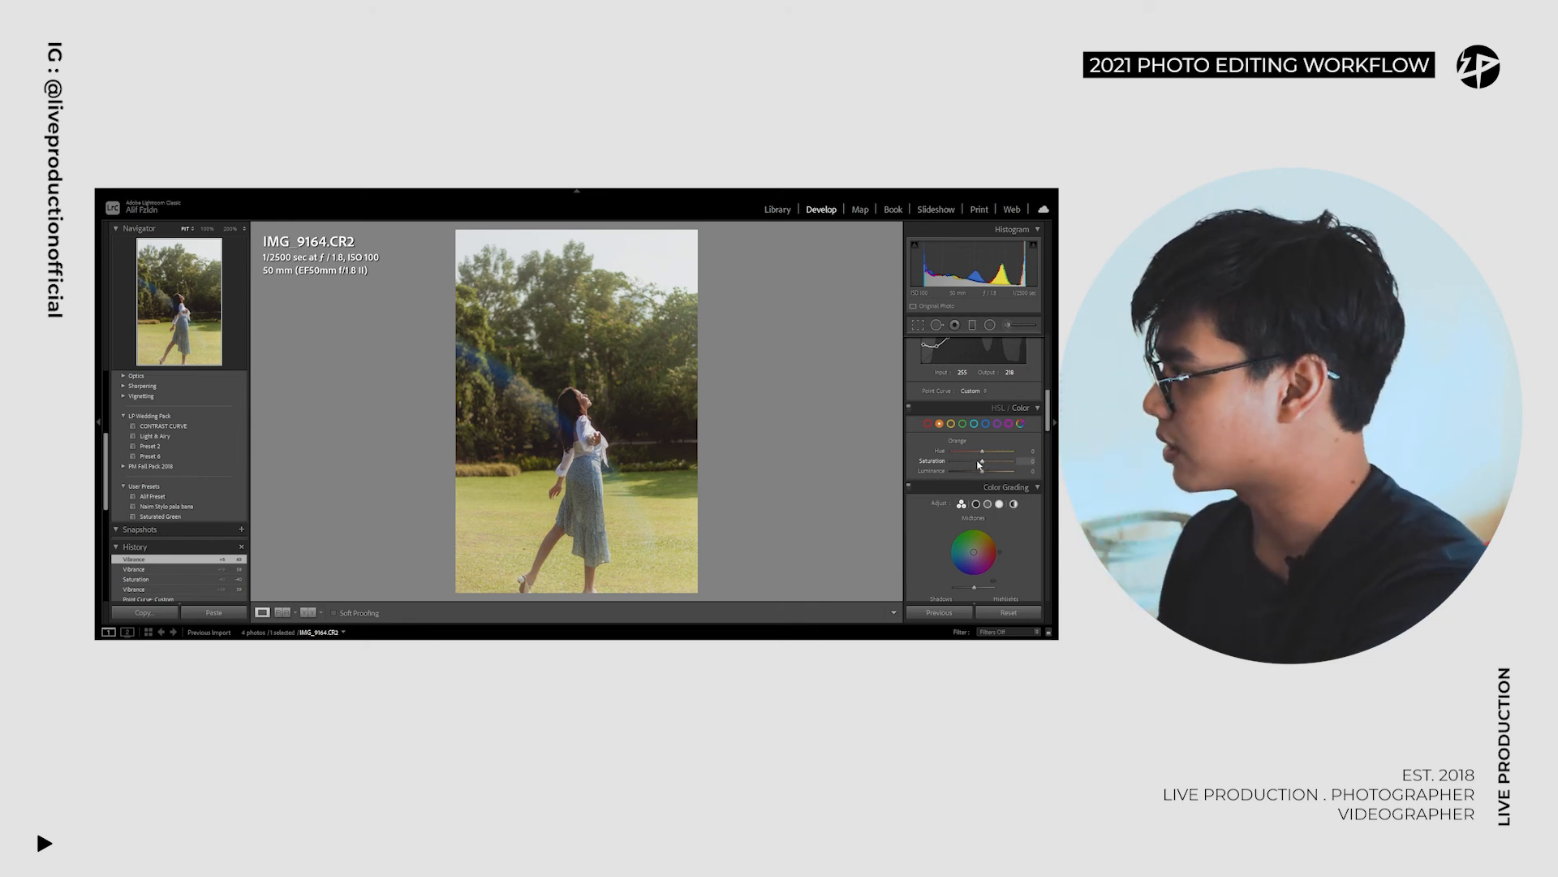
click(950, 424)
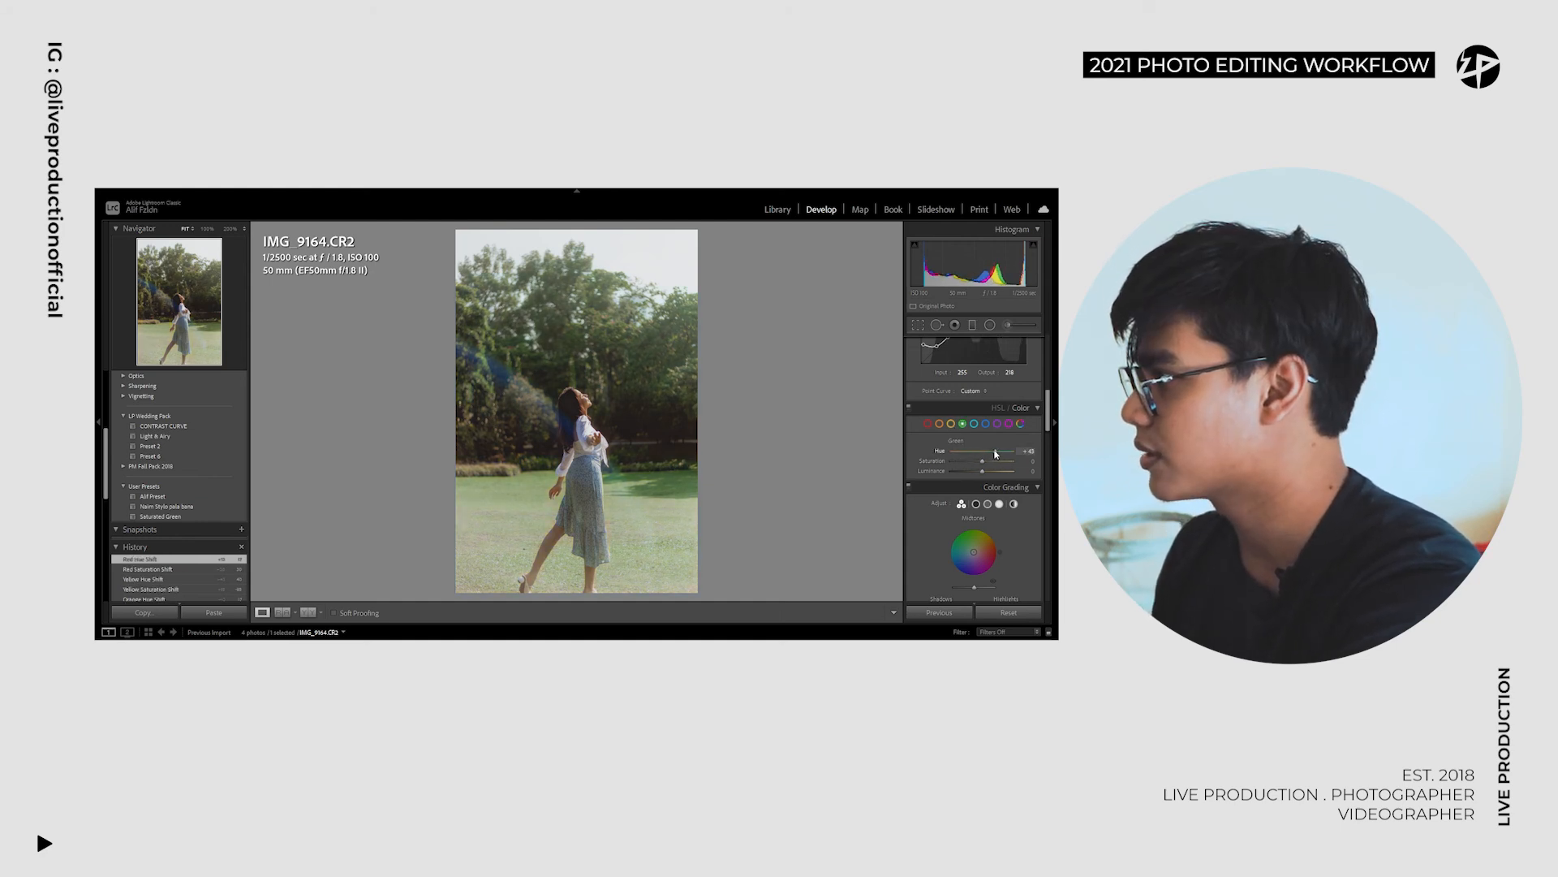
drag(999, 452, 999, 451)
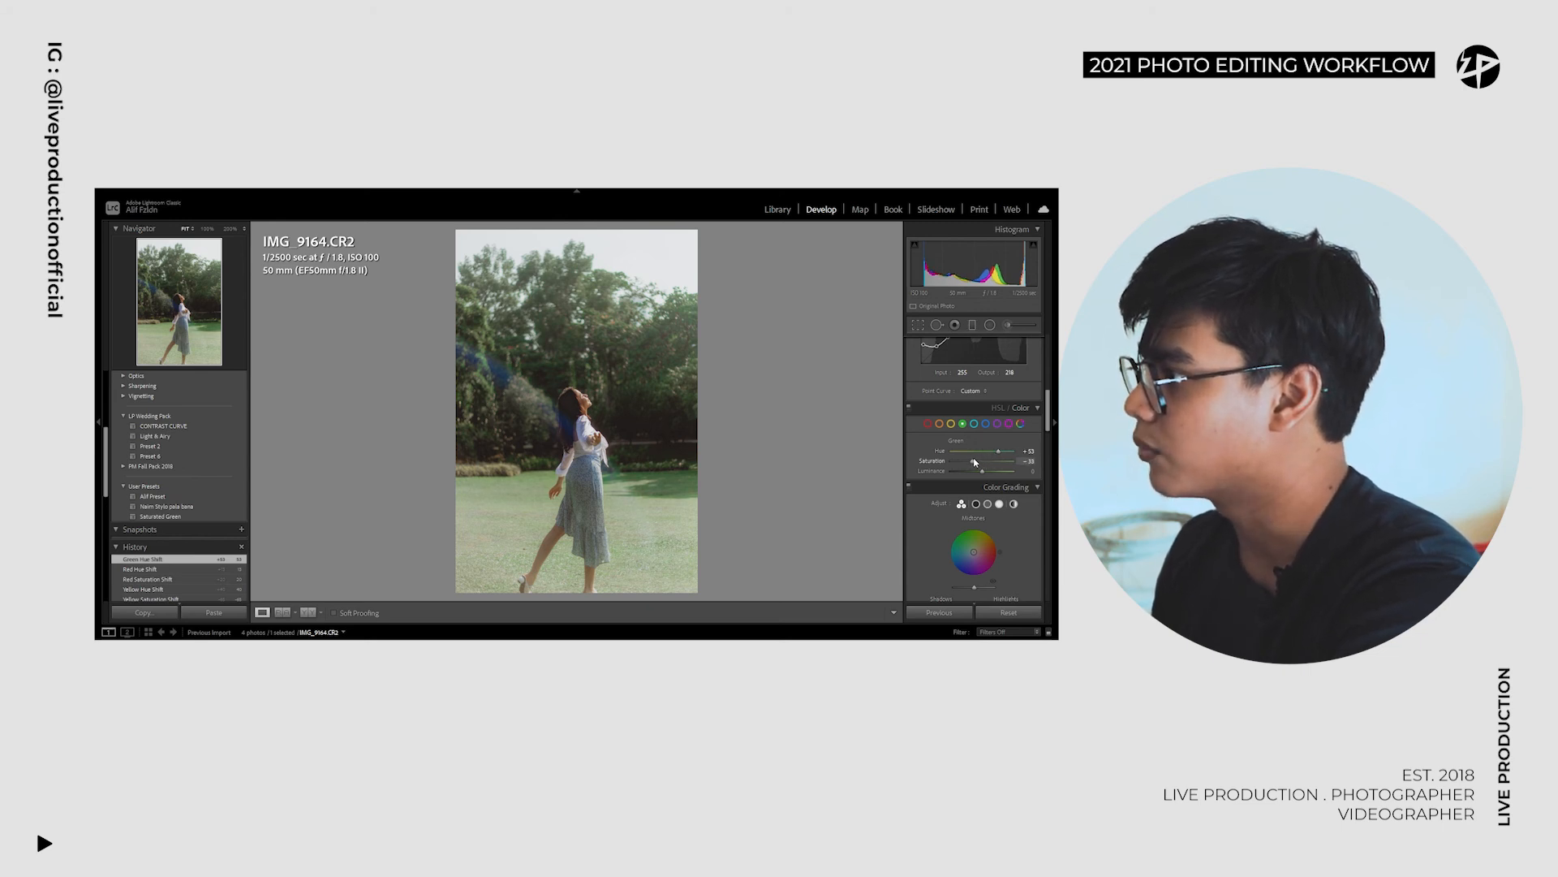
Step: Raise aqua and blue saturation, adjust blue hue and lower purple saturation to about -30
click(974, 424)
drag(971, 461, 994, 462)
click(985, 424)
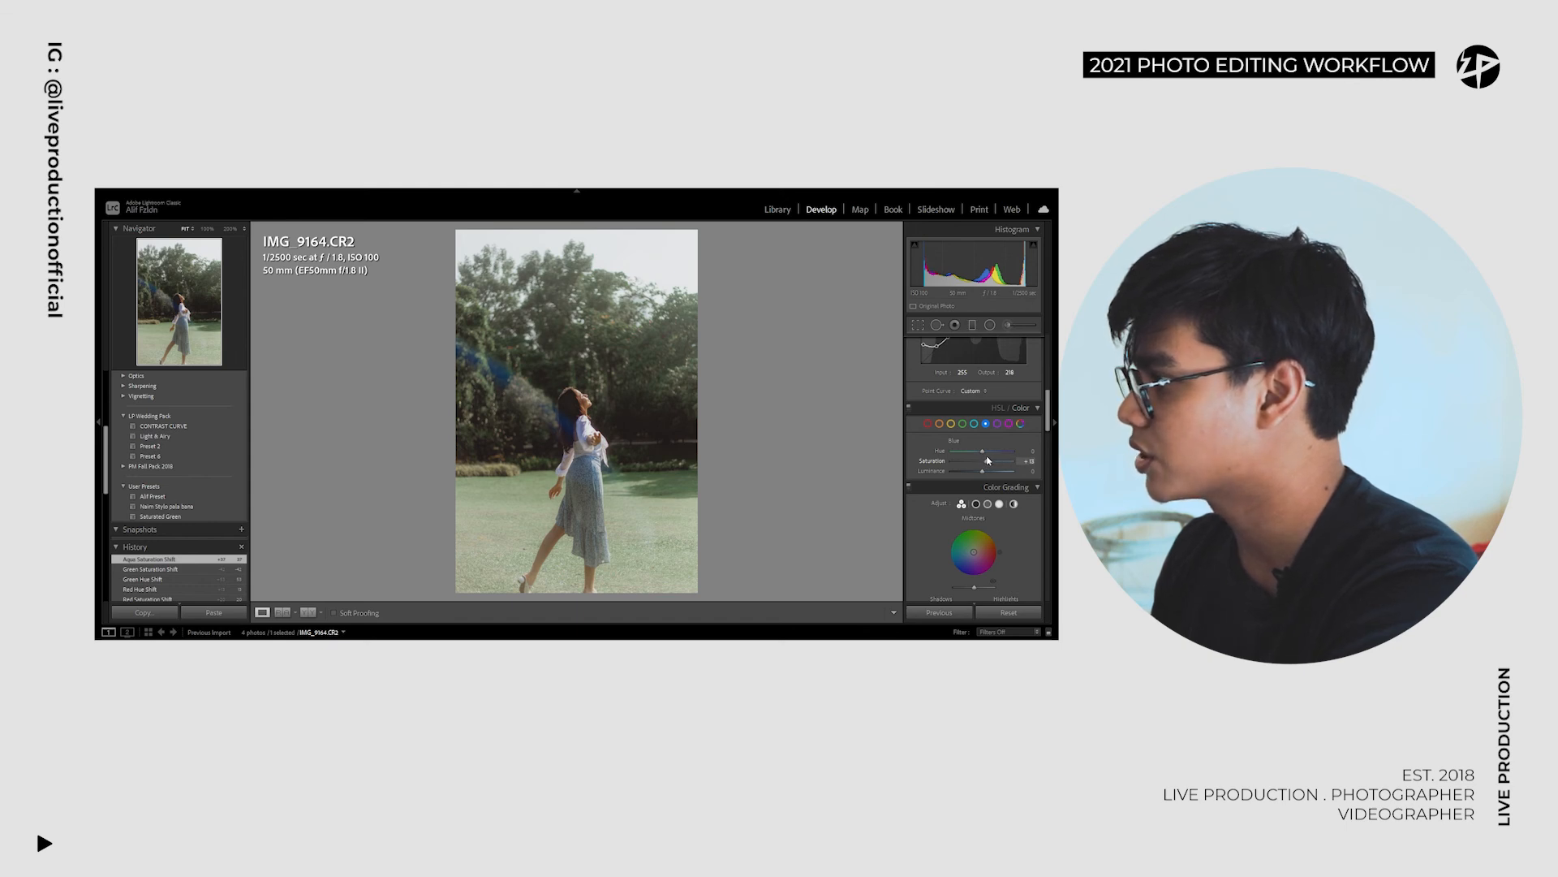
drag(989, 461, 988, 461)
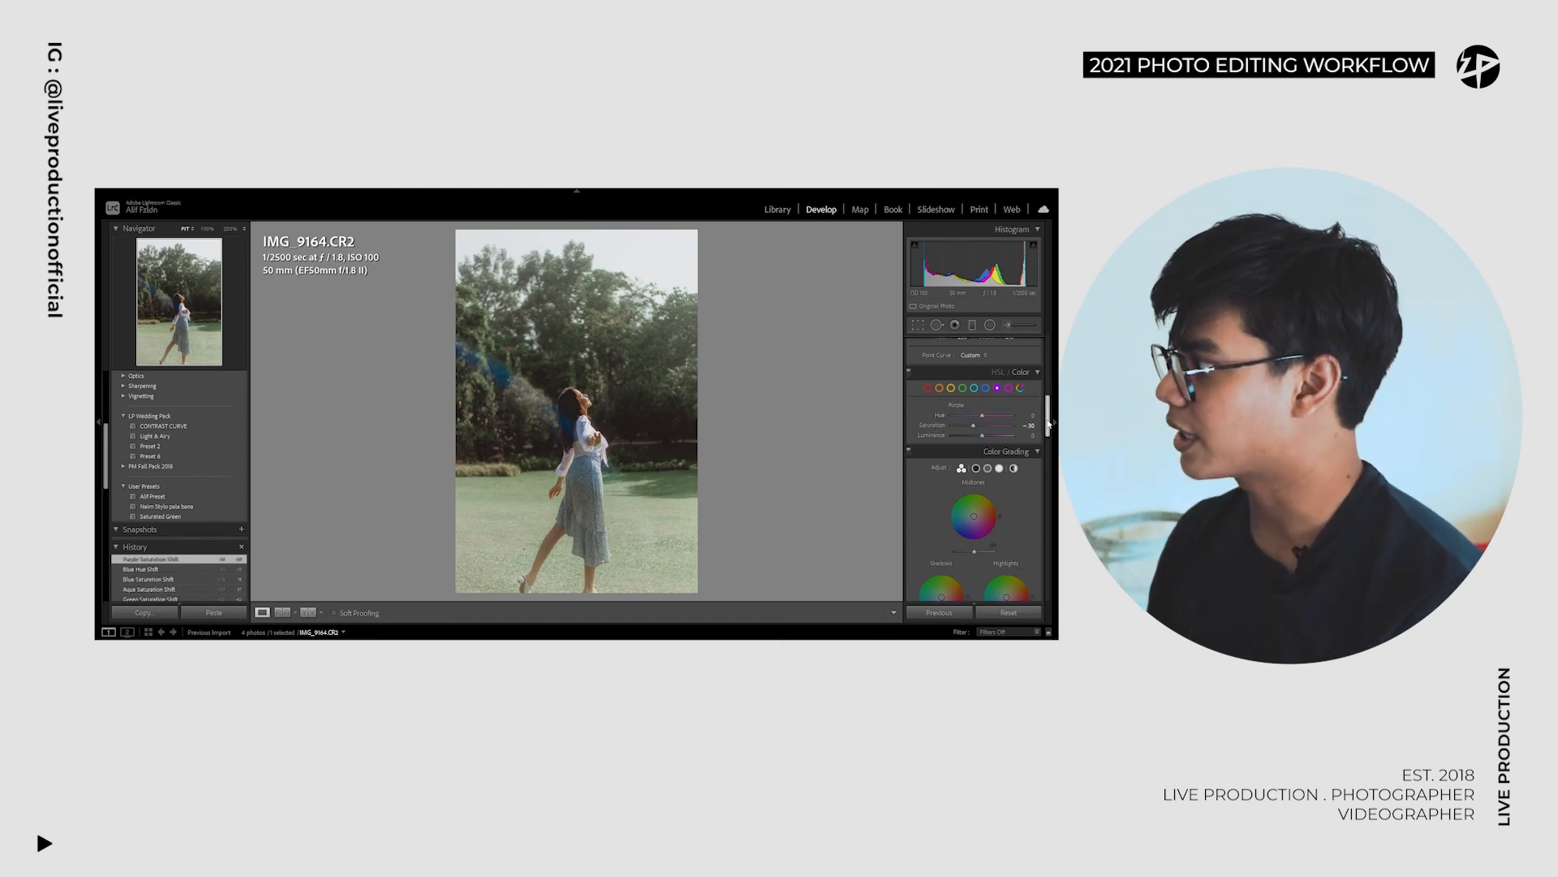
Step: Colour grade the shadows blue and the highlights warm orange, and set sharpening amount to about 54 with masking about 67
drag(1048, 423, 1049, 439)
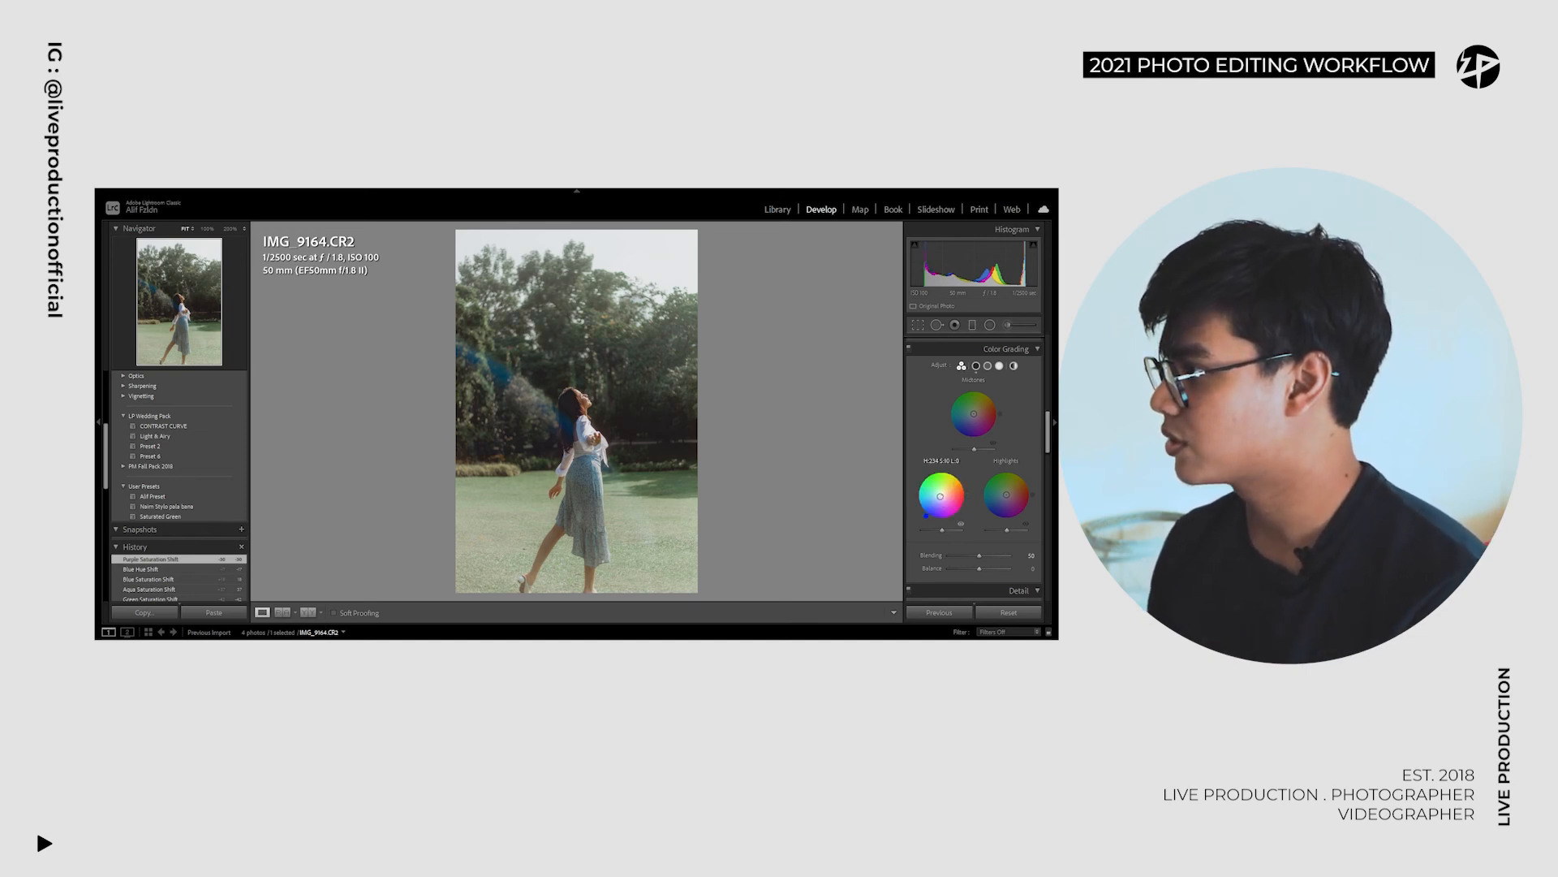
drag(1007, 494, 1011, 492)
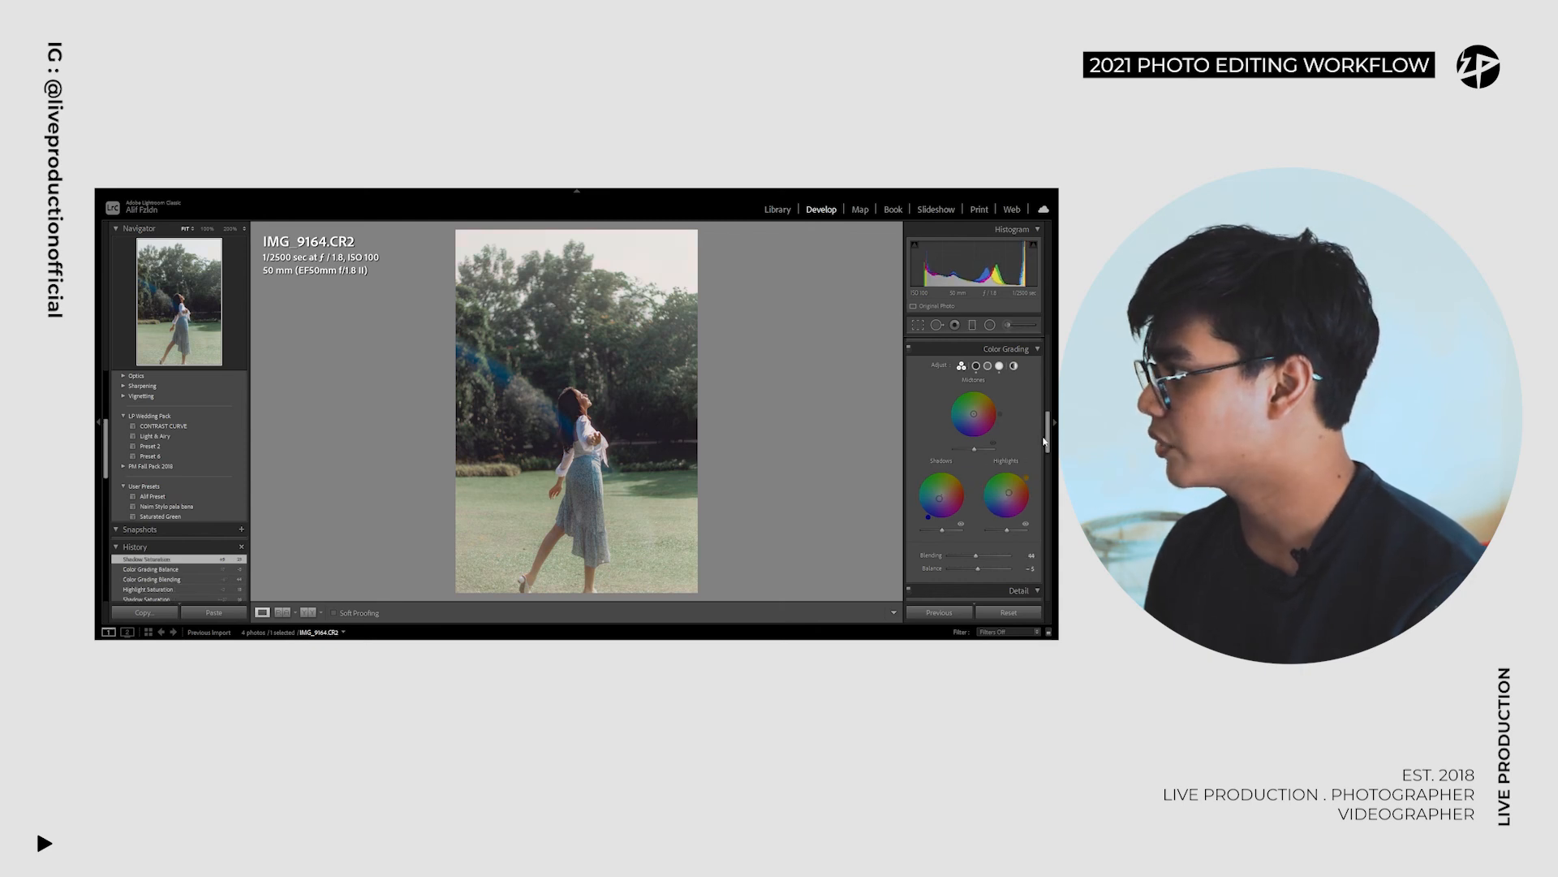
drag(1046, 435, 1039, 477)
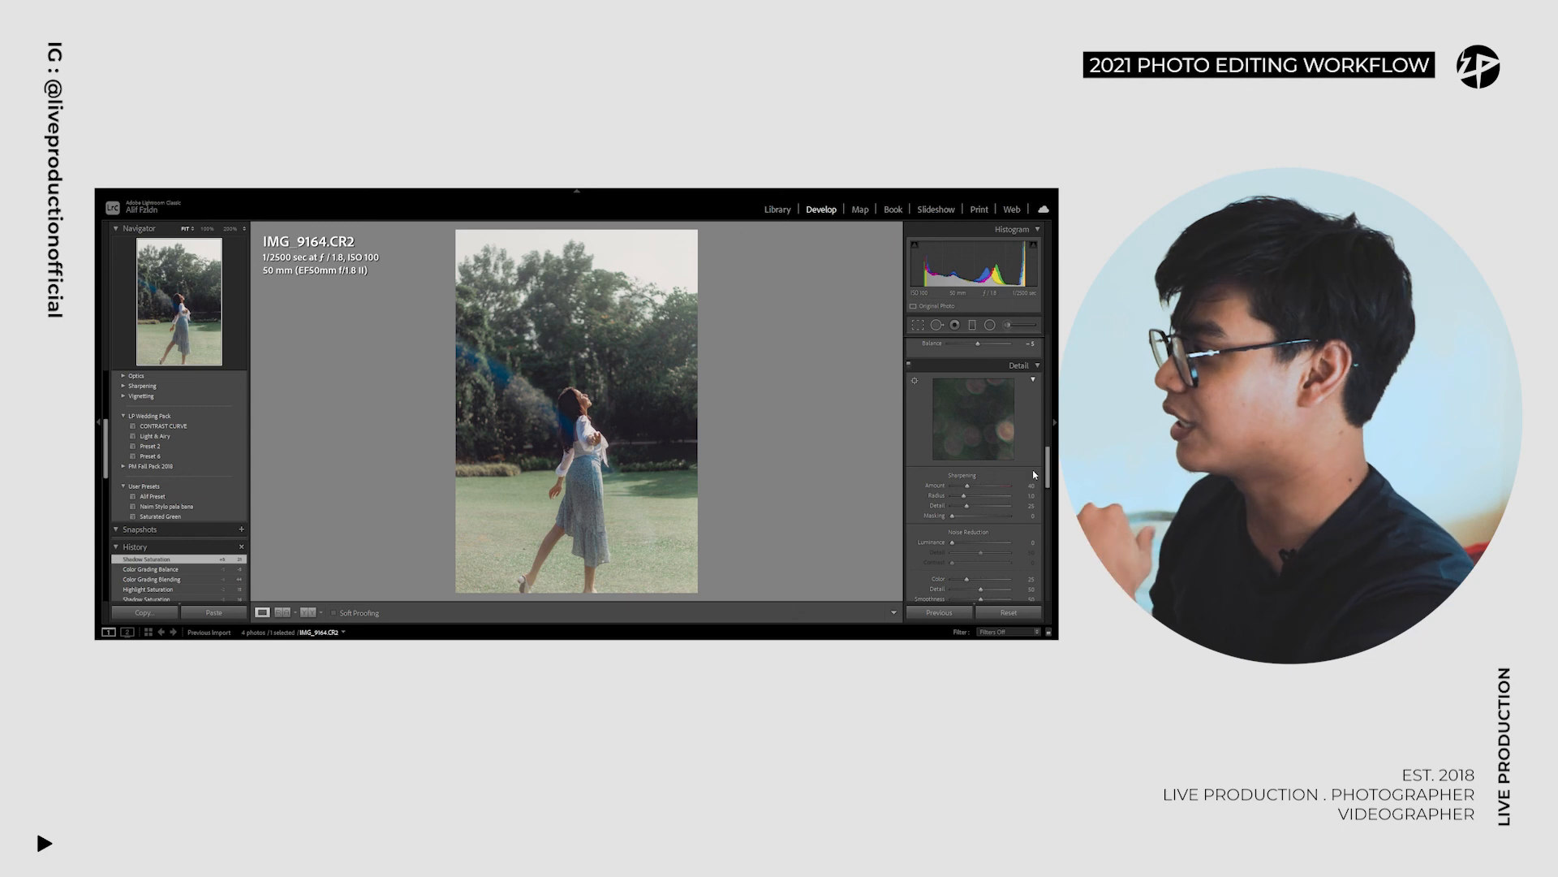
drag(969, 489, 992, 517)
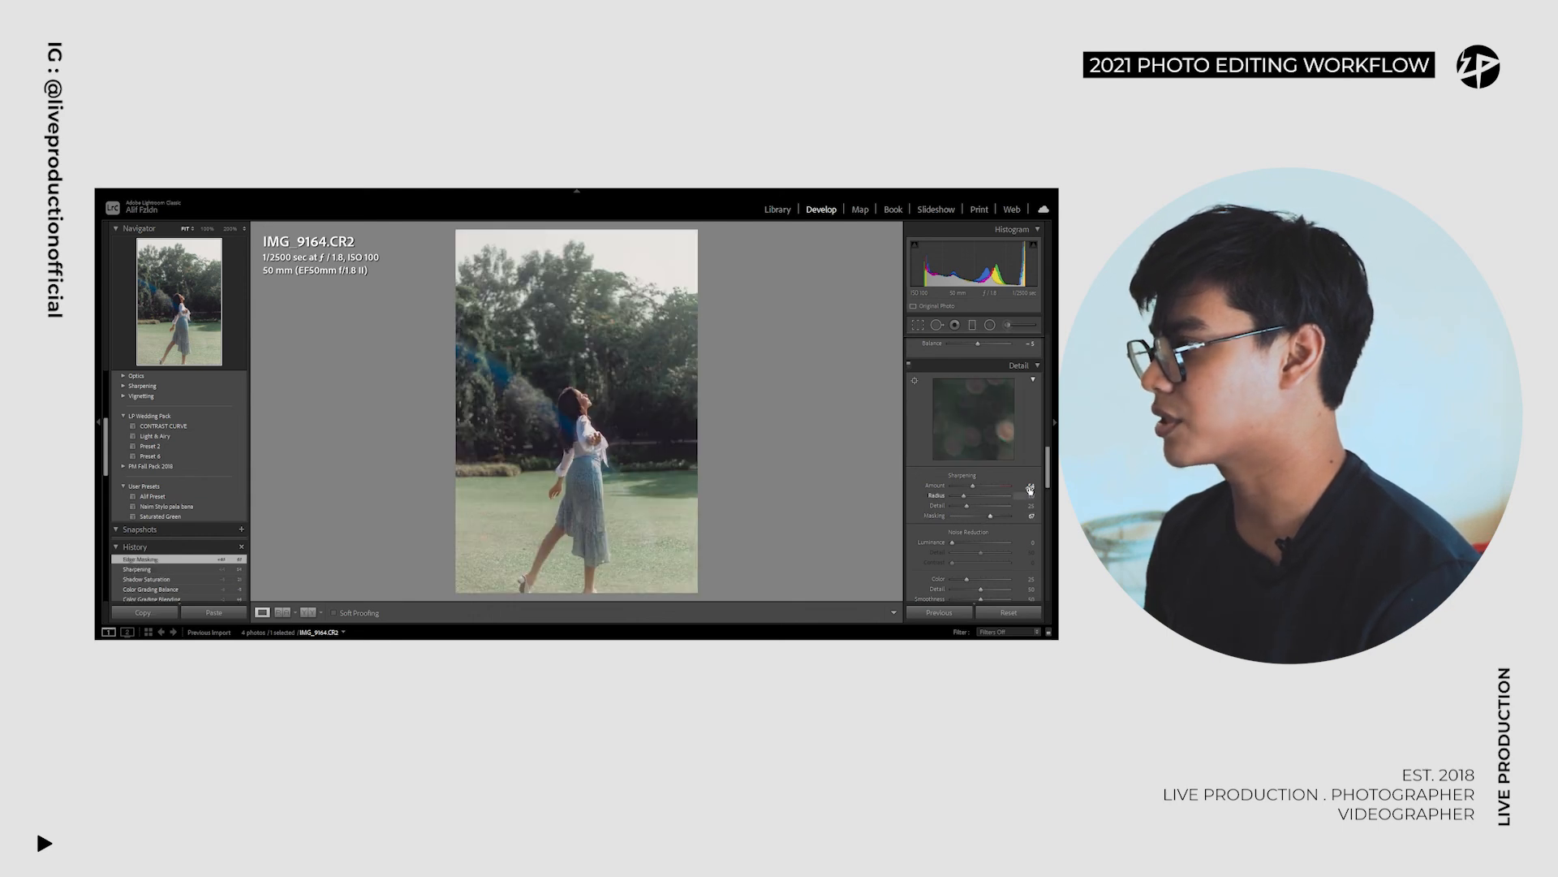
Step: Calibrate the colours by shifting the shadows tint towards green and adjusting hue and saturation of the red, green and blue primaries
drag(1047, 469, 1047, 480)
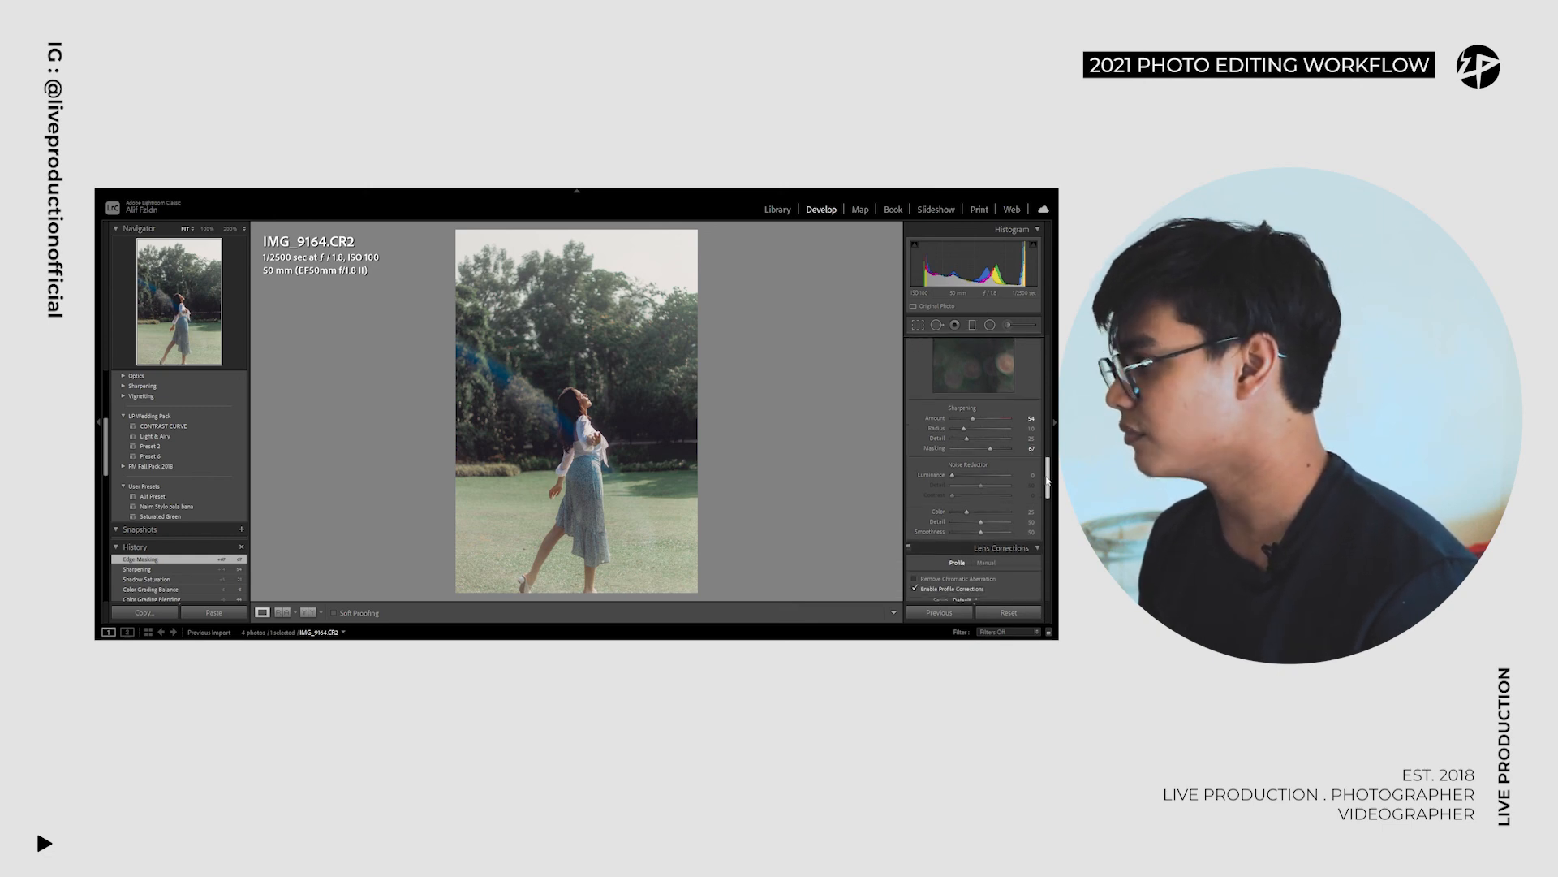
drag(1046, 481, 1045, 593)
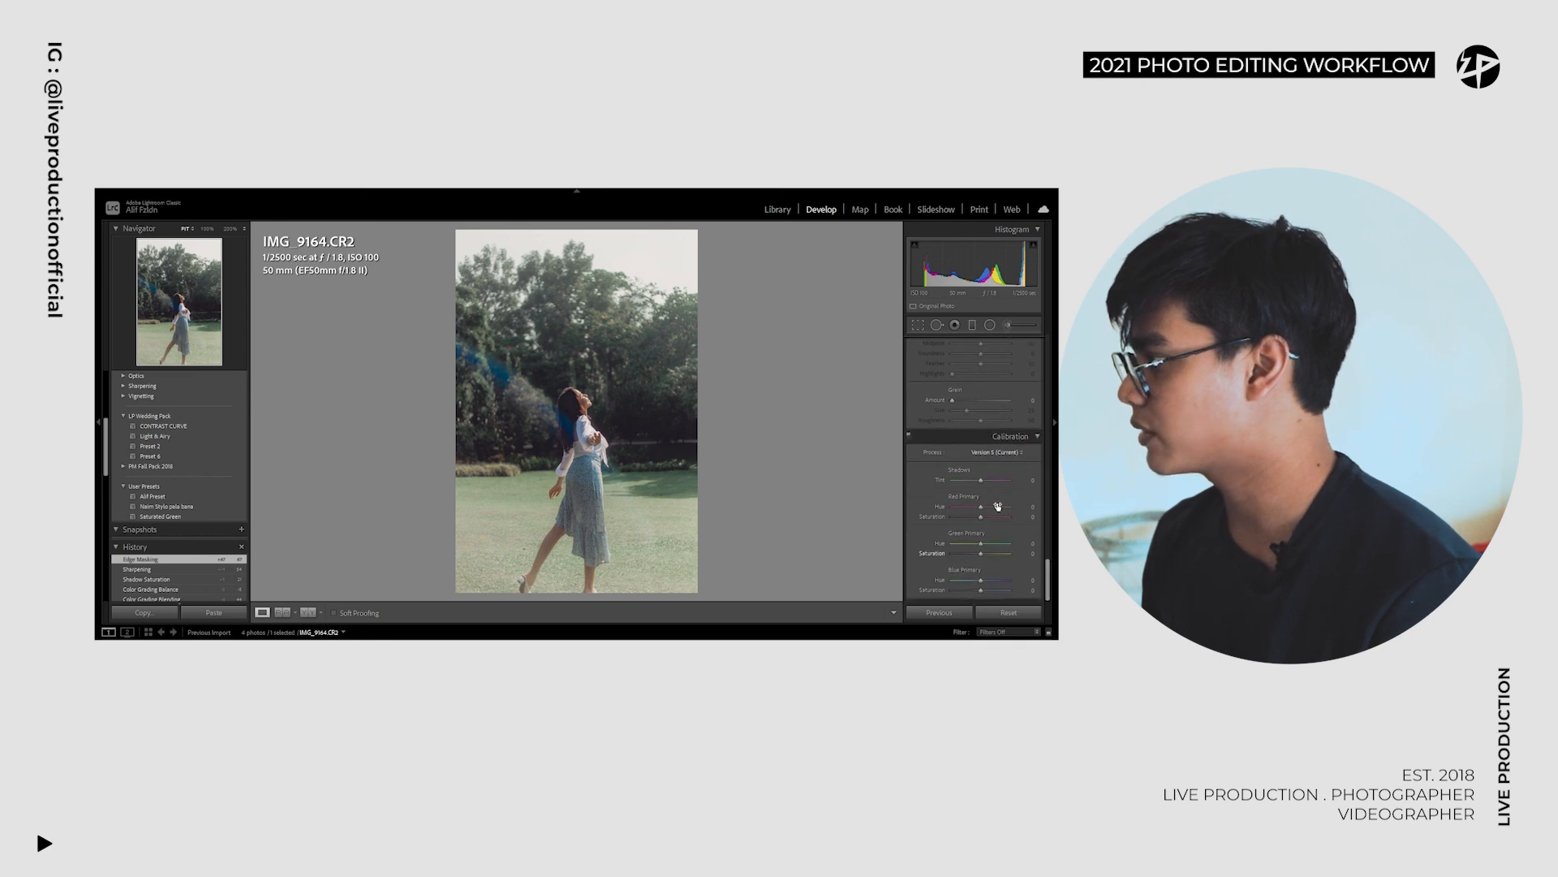
drag(982, 483, 977, 482)
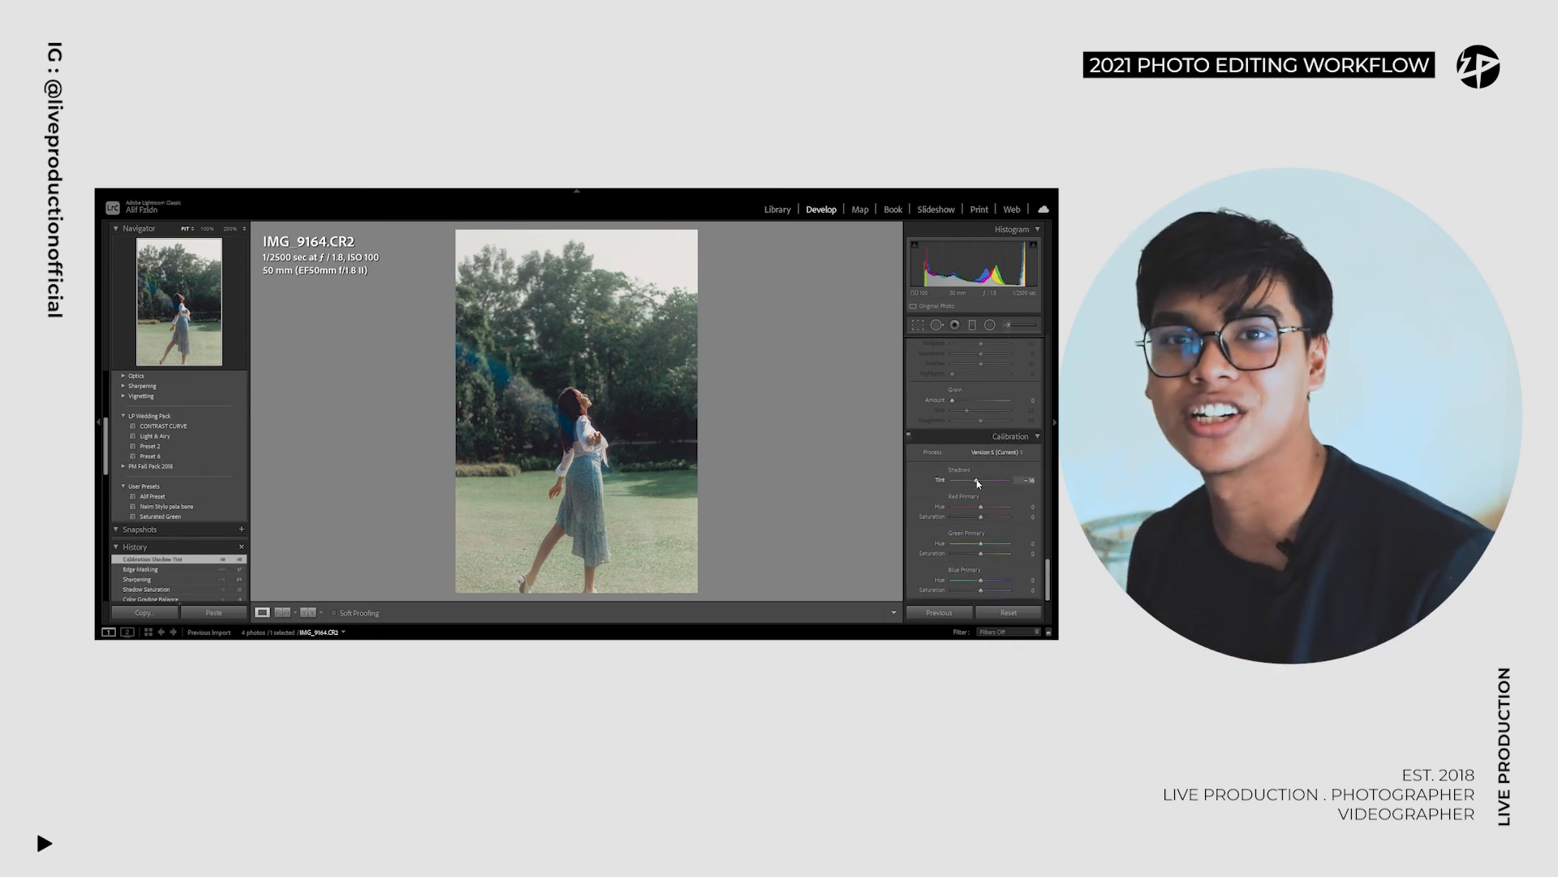
drag(977, 481, 986, 517)
drag(981, 544, 970, 590)
Step: Draw an elliptical radial filter around the woman with slightly lowered exposure, and reduce magenta saturation to about -77
scroll(972, 560, up, 20)
click(994, 326)
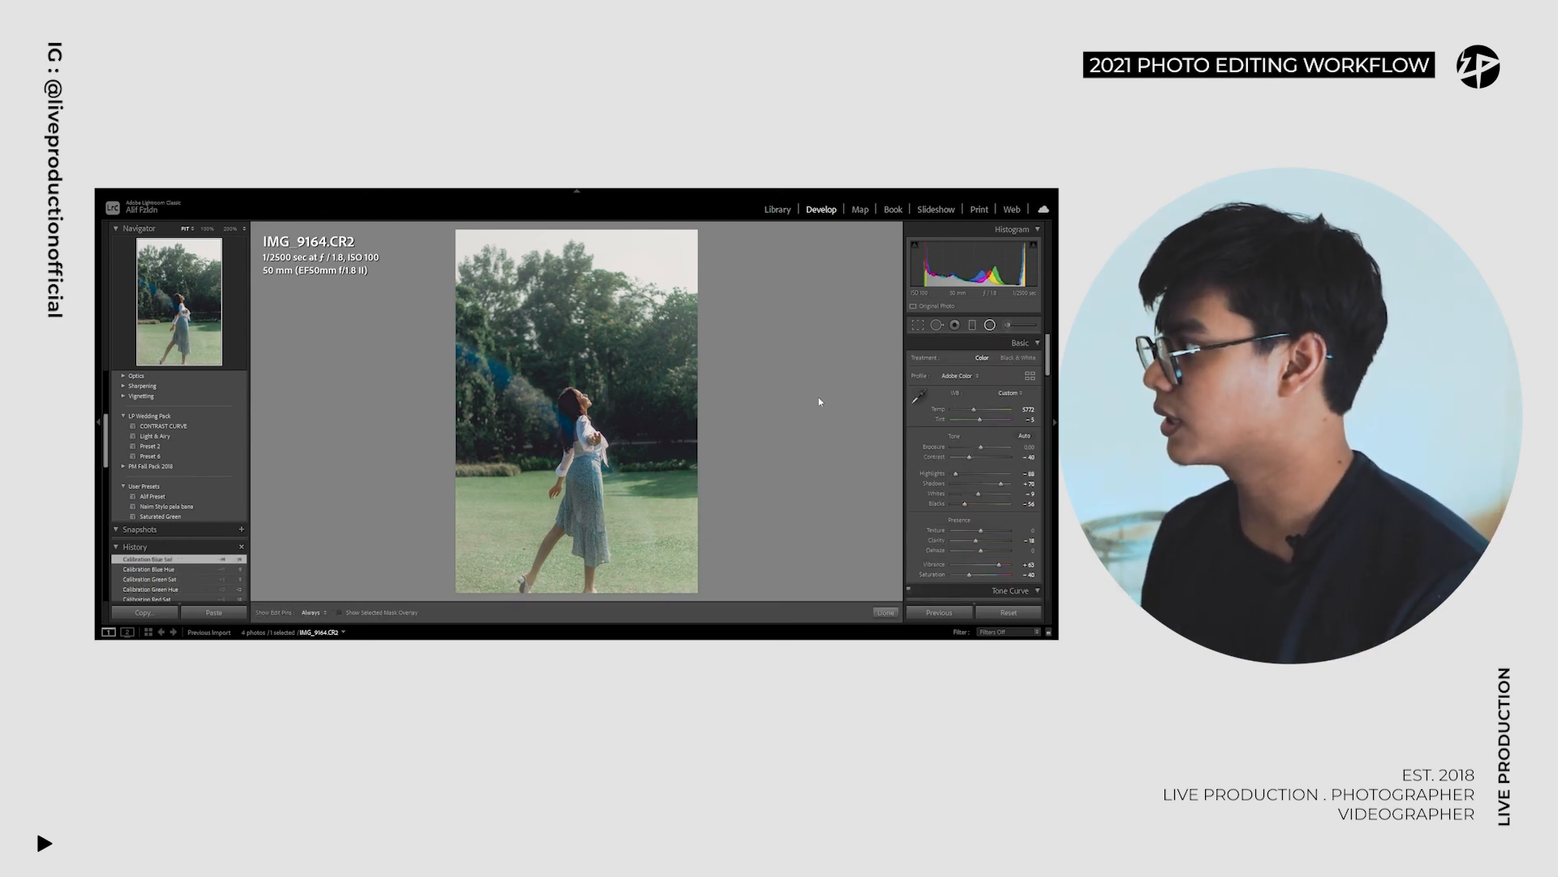
drag(573, 478, 674, 333)
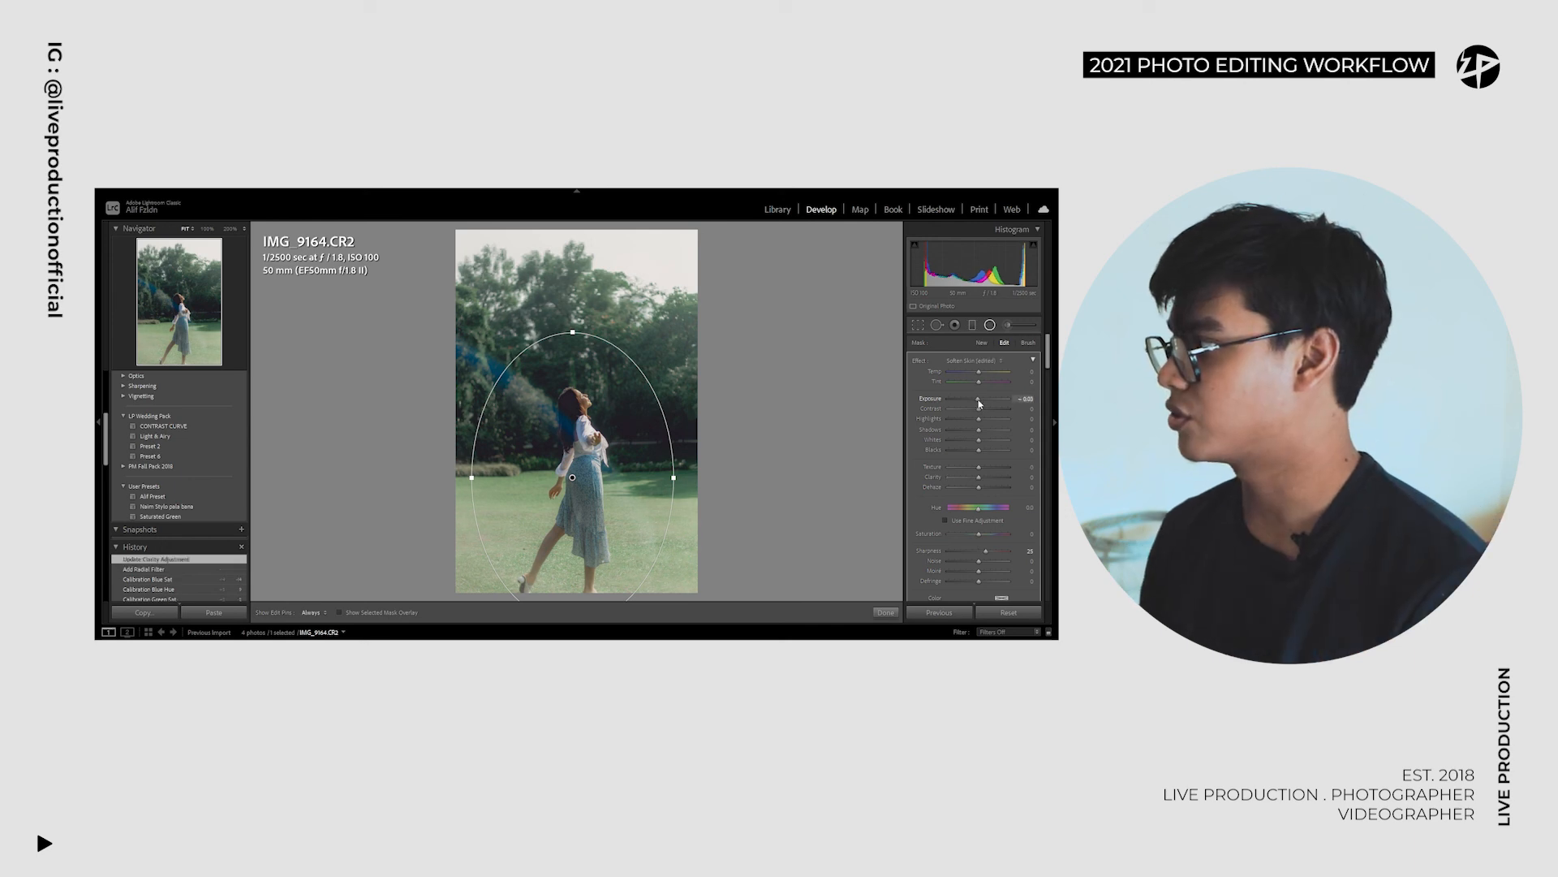
drag(978, 404, 976, 405)
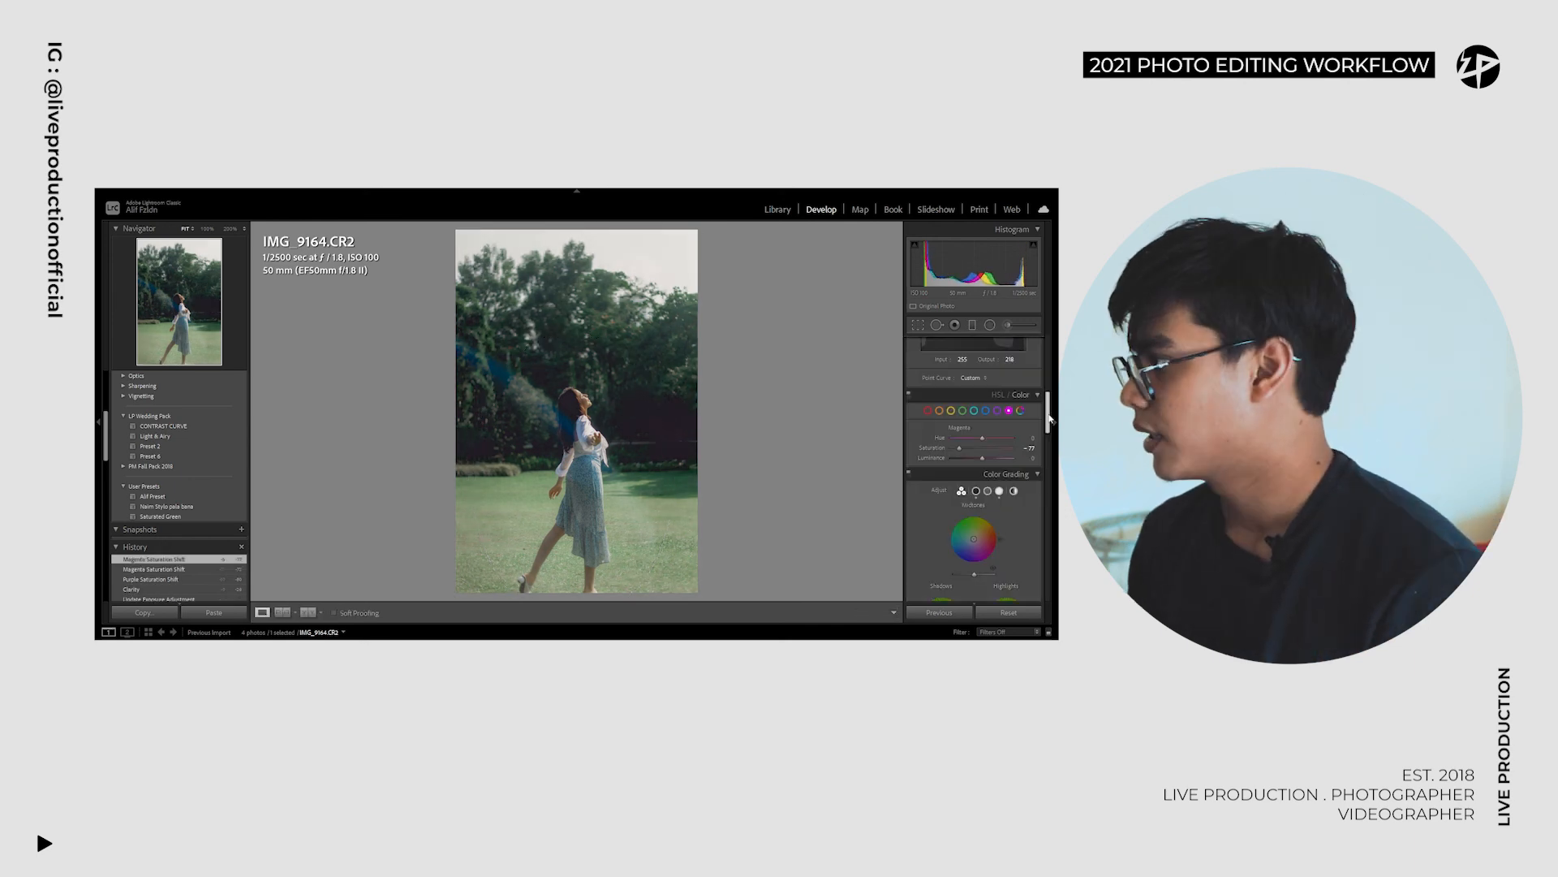
Step: Compare the before and after versions of the outdoor photo side by side, and return to the single-photo view
scroll(970, 475, up, 5)
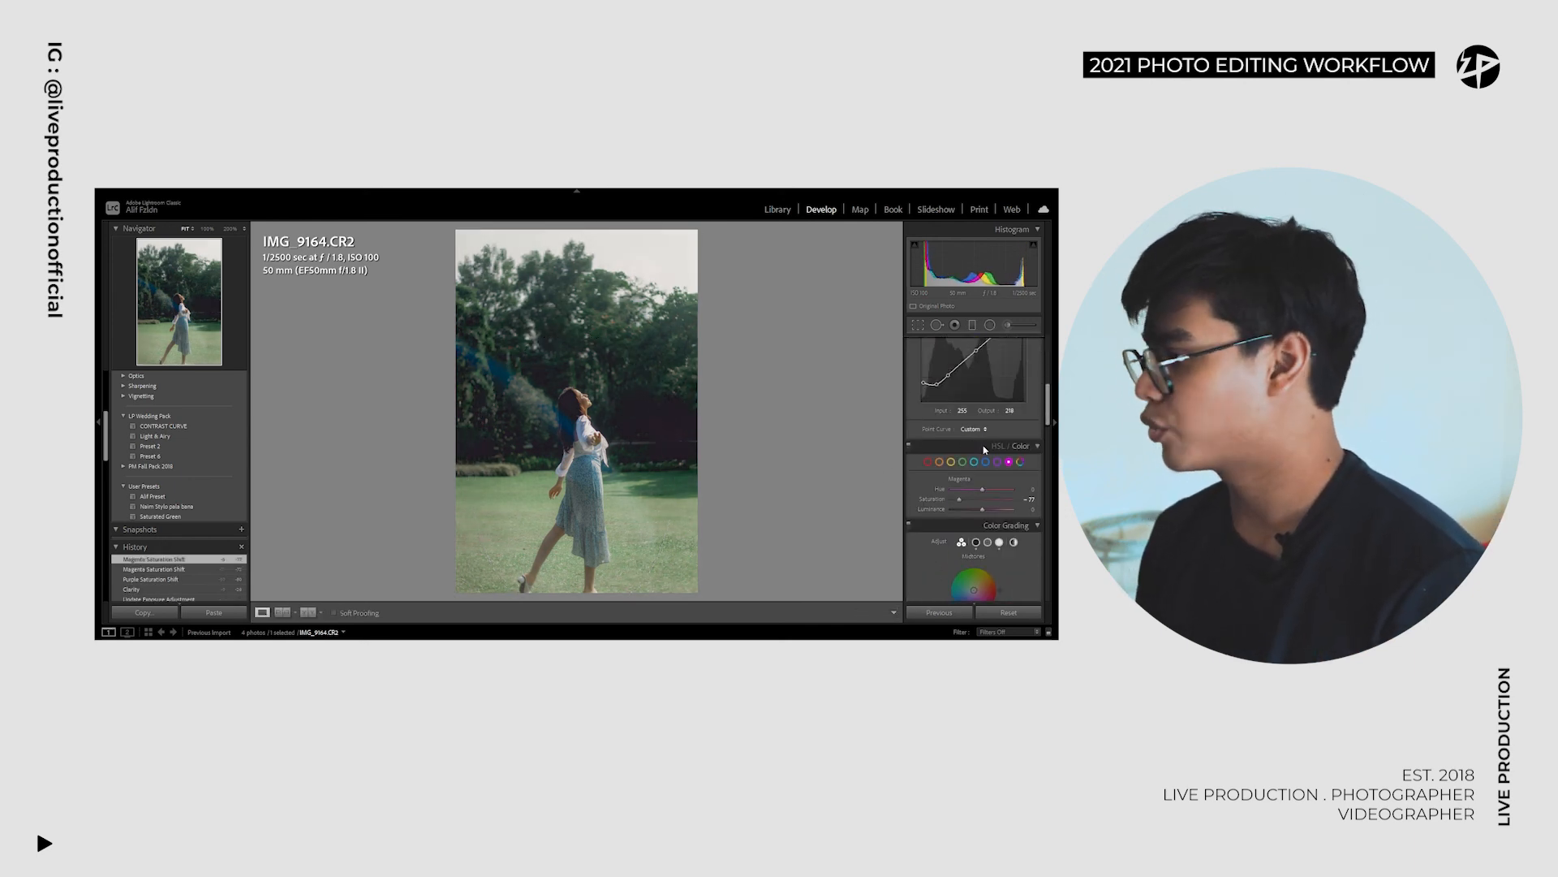
click(311, 614)
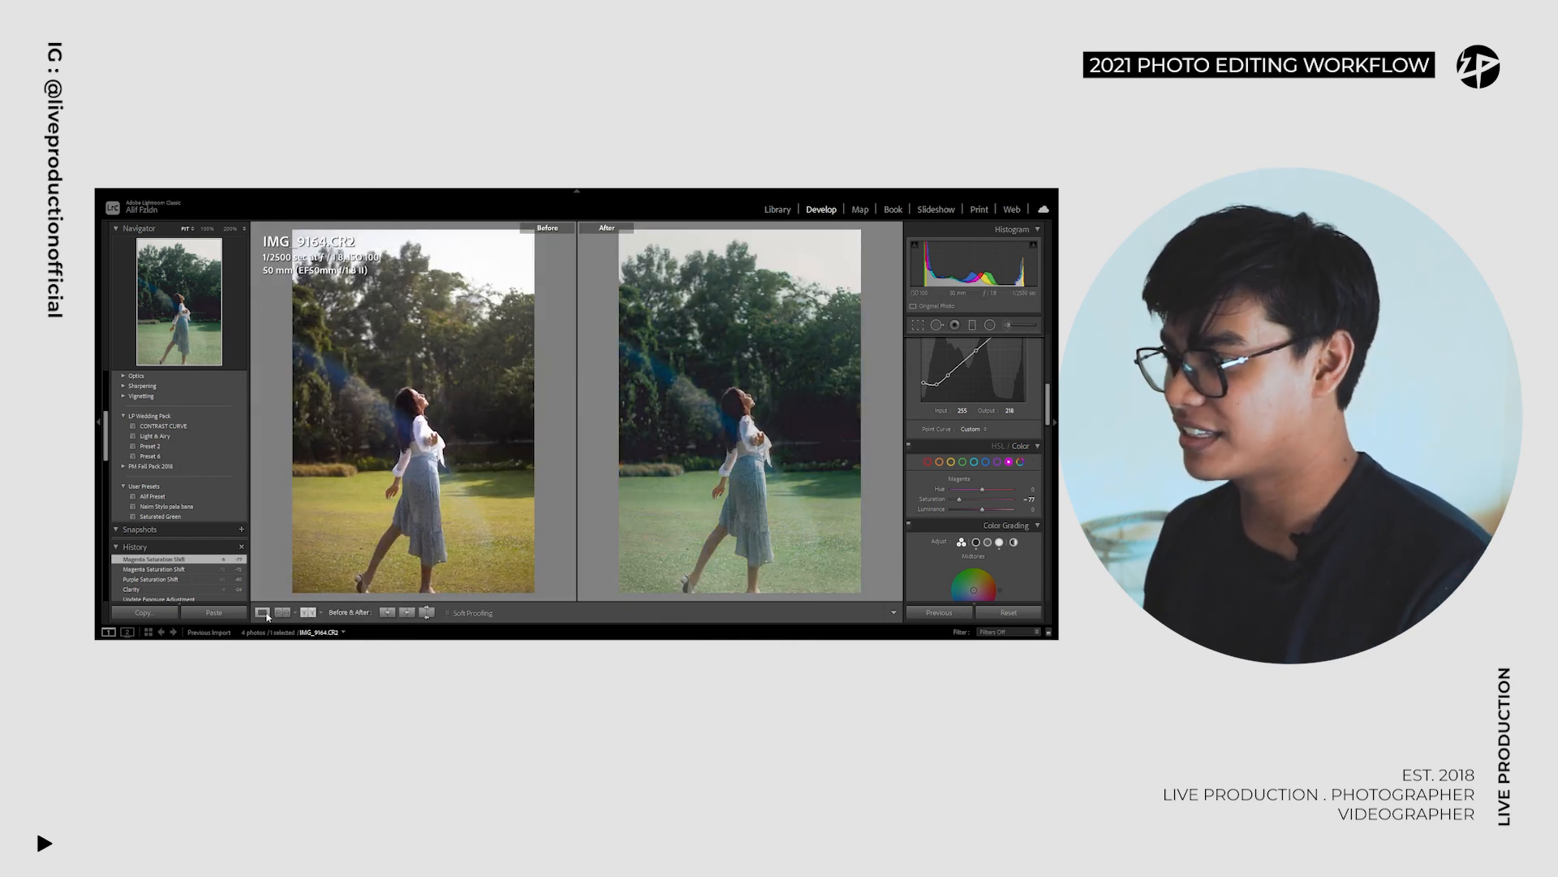
click(262, 612)
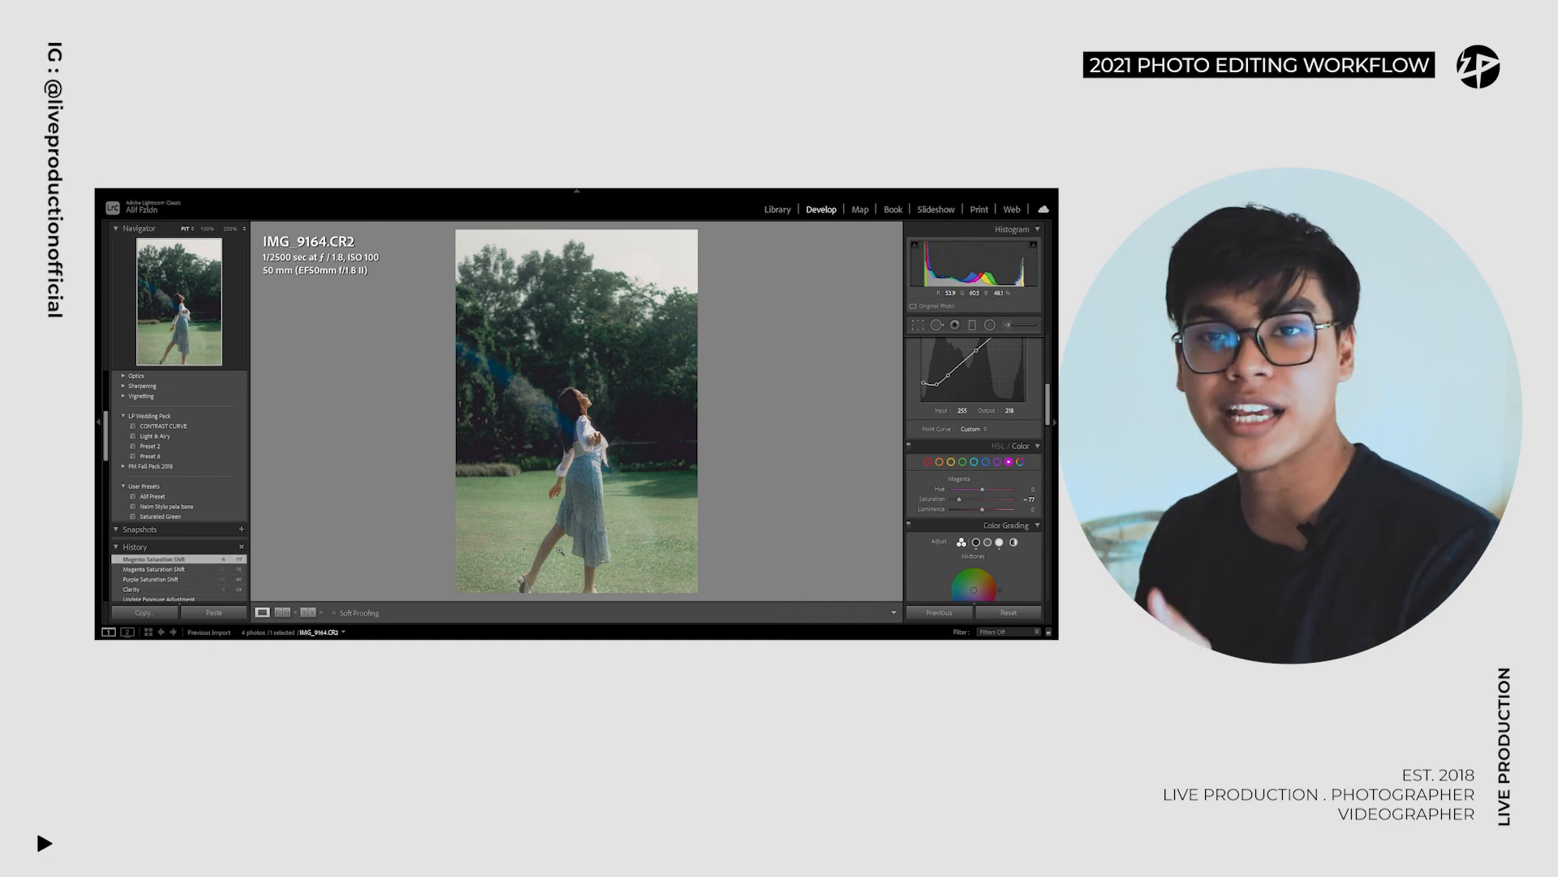